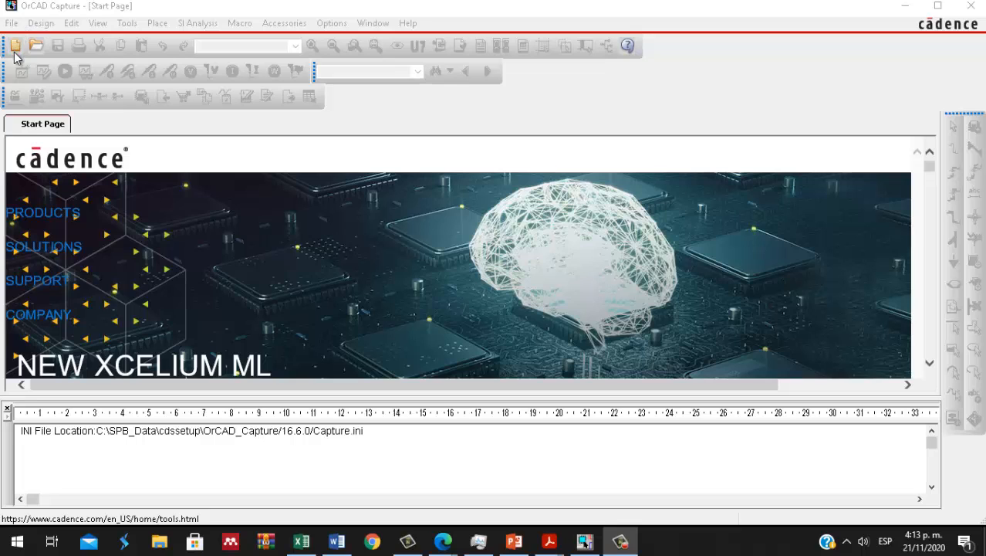
Step: Start a new project and name it curva_diodo
{"action": "left_click", "coordinate": [12, 26]}
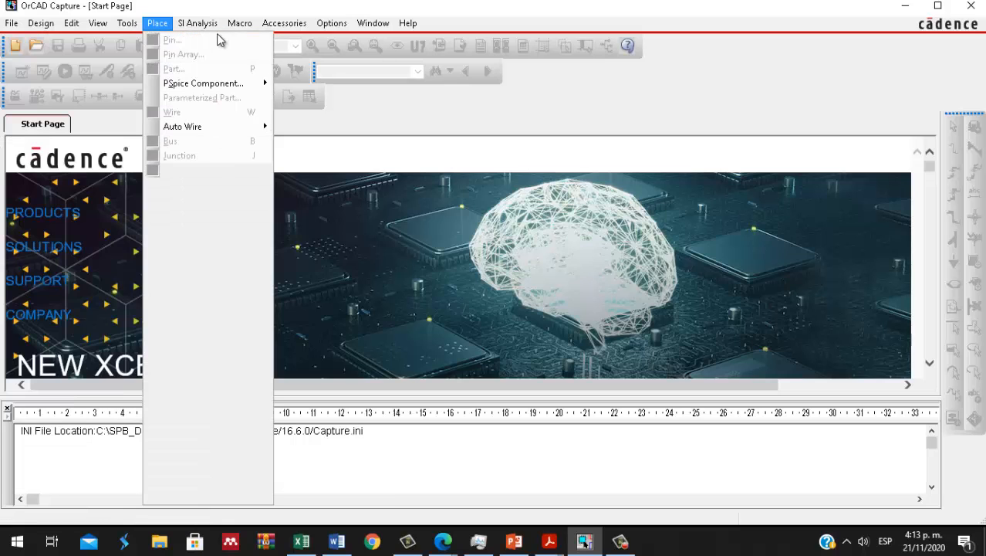
{"action": "mouse_move", "coordinate": [101, 40]}
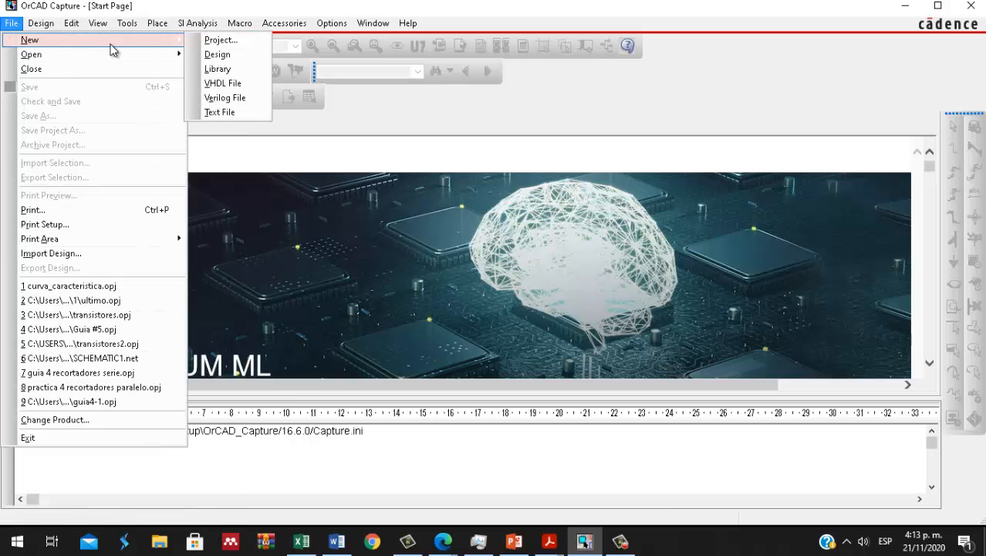
{"action": "left_click", "coordinate": [223, 45]}
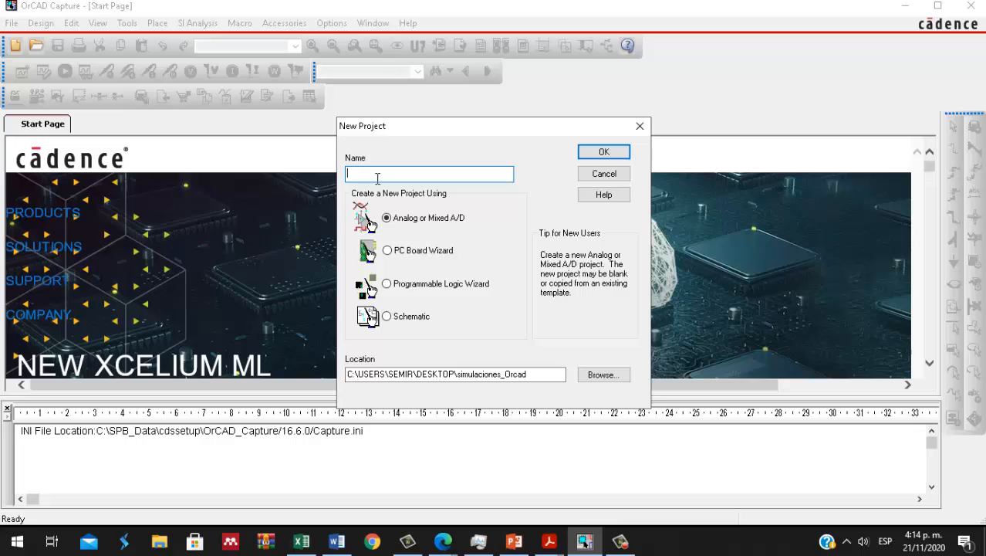
{"action": "type", "text": "curva_deodo"}
{"action": "left_click", "coordinate": [532, 379]}
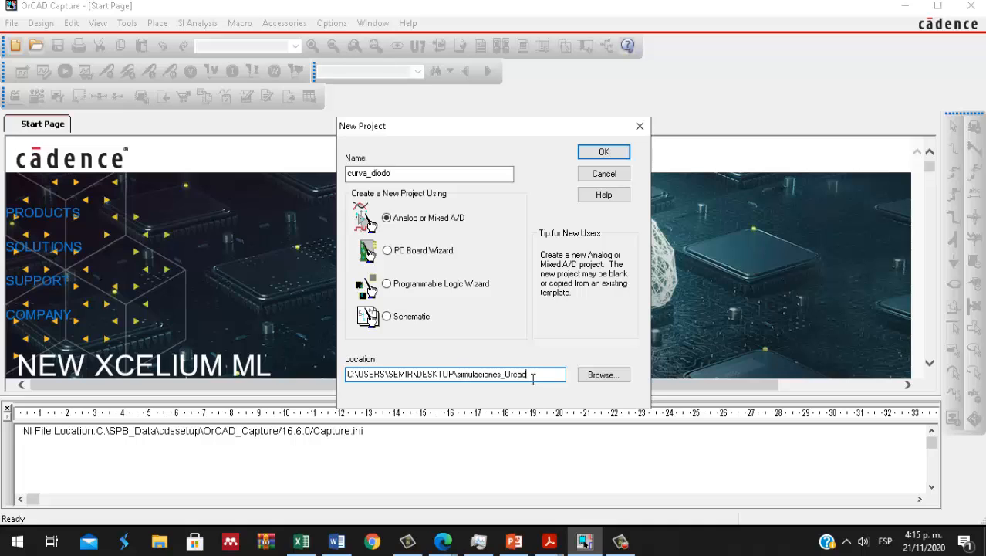
{"action": "left_click_drag", "start_coordinate": [532, 377], "coordinate": [459, 379]}
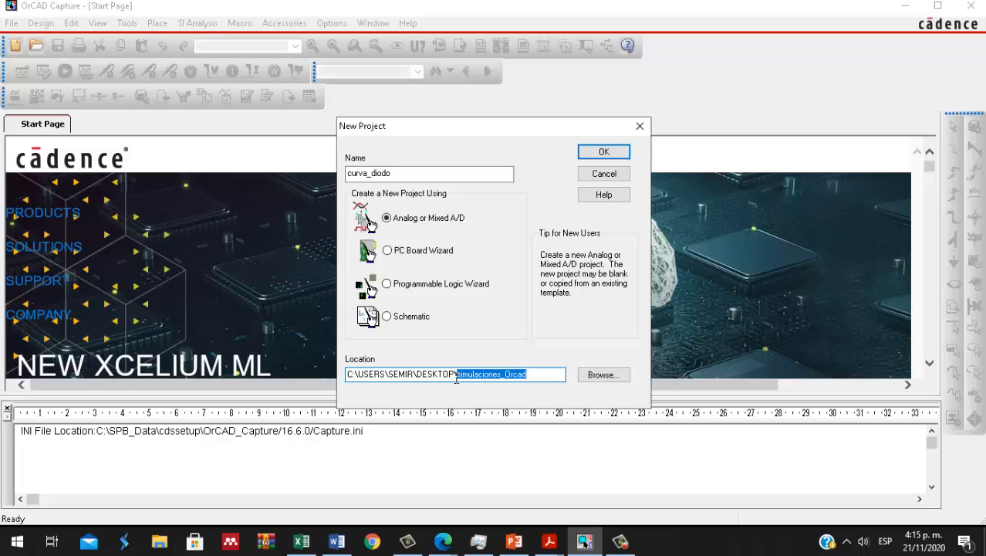
{"action": "left_click", "coordinate": [447, 377]}
{"action": "left_click", "coordinate": [427, 378], "text": "shift"}
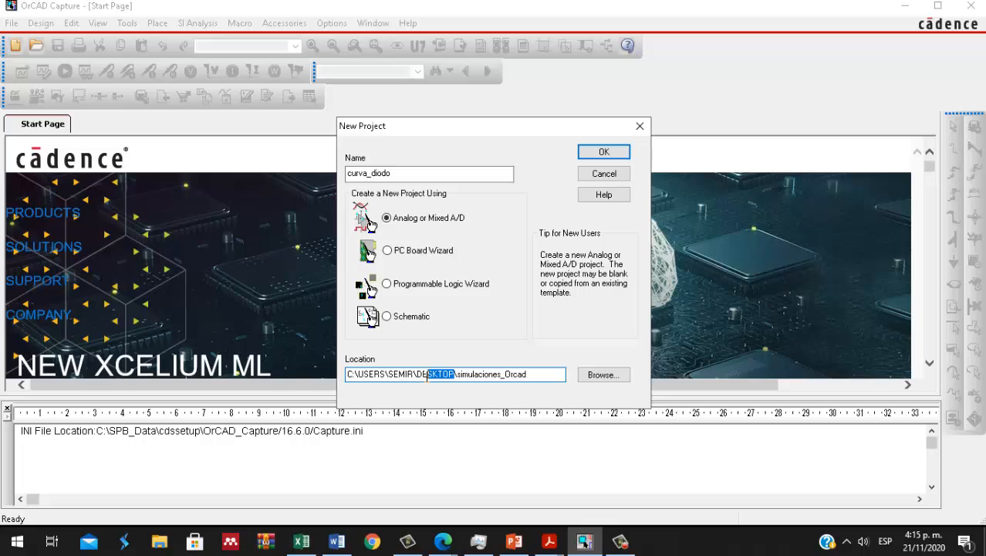
{"action": "left_click", "coordinate": [529, 376]}
{"action": "double_click", "coordinate": [530, 376]}
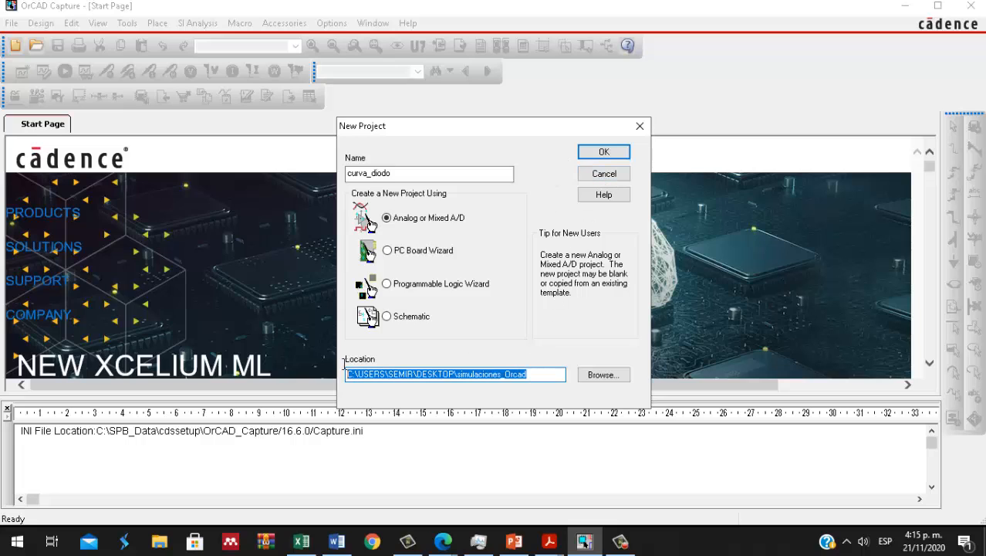
{"action": "left_click", "coordinate": [536, 374]}
Step: Set the new project's location to the simulaciones_Orcad folder on the desktop
{"action": "left_click", "coordinate": [590, 374]}
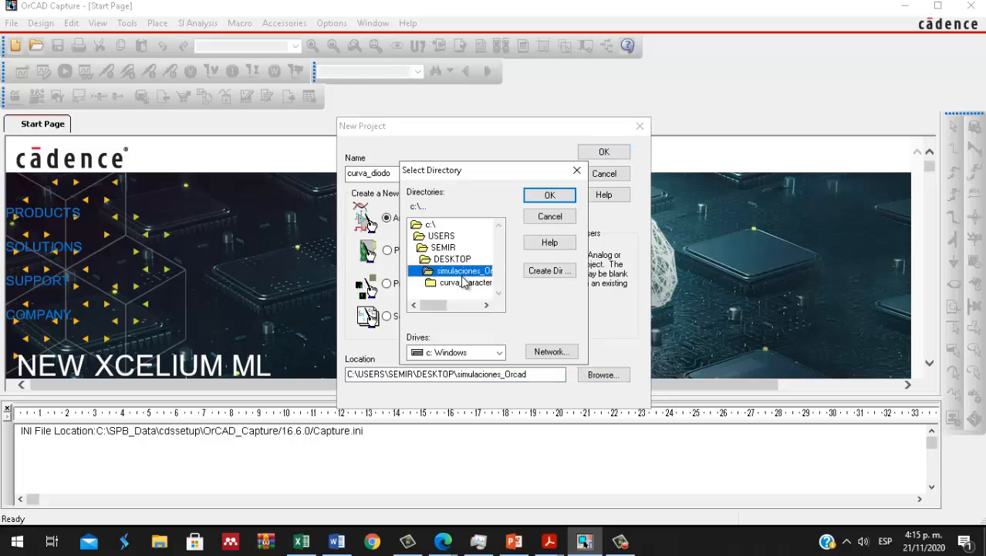
{"action": "mouse_move", "coordinate": [437, 305]}
{"action": "left_mouse_down"}
{"action": "mouse_move", "coordinate": [458, 307]}
{"action": "mouse_move", "coordinate": [442, 304]}
{"action": "left_mouse_up"}
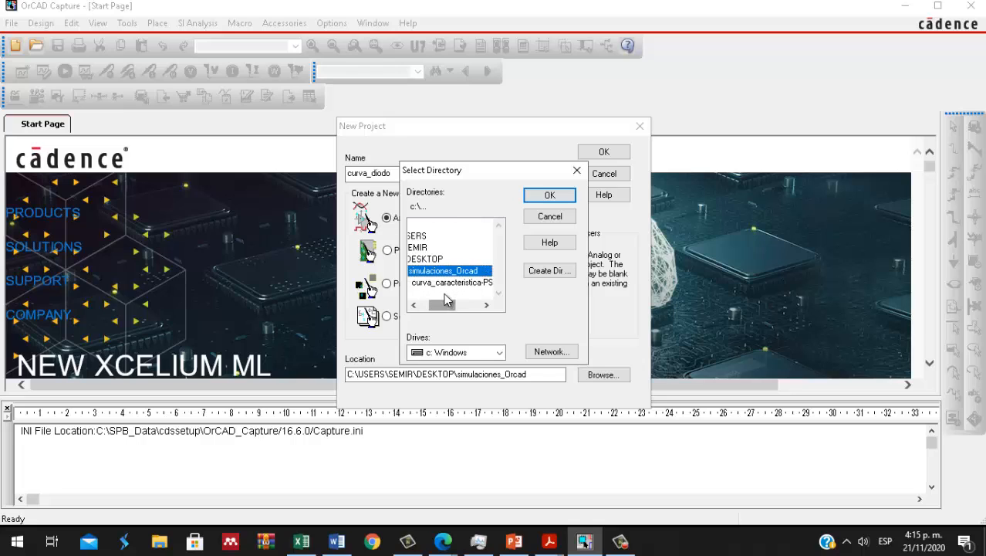
{"action": "left_click", "coordinate": [444, 283]}
{"action": "left_click", "coordinate": [440, 271]}
{"action": "left_click", "coordinate": [548, 197]}
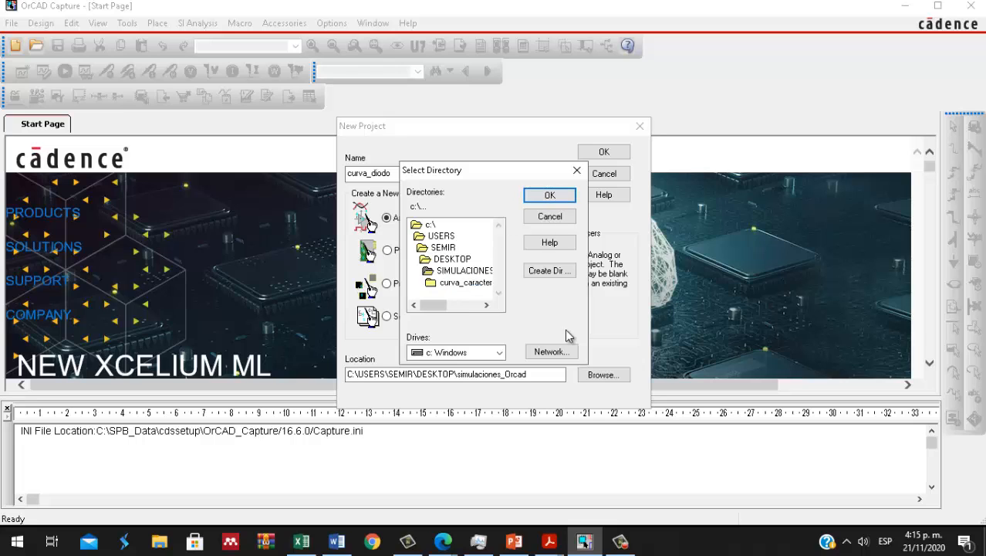
{"action": "left_click", "coordinate": [566, 197]}
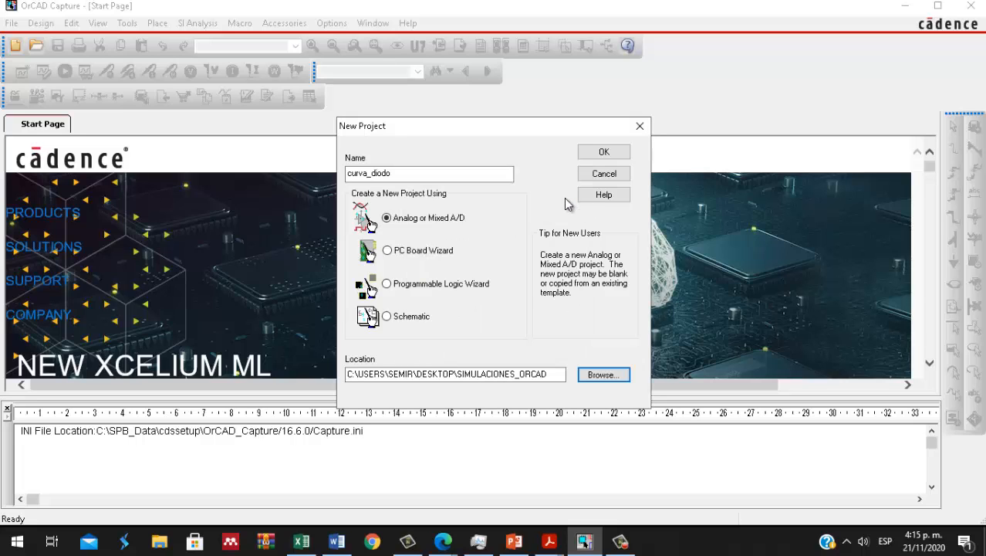
{"action": "left_click", "coordinate": [552, 374]}
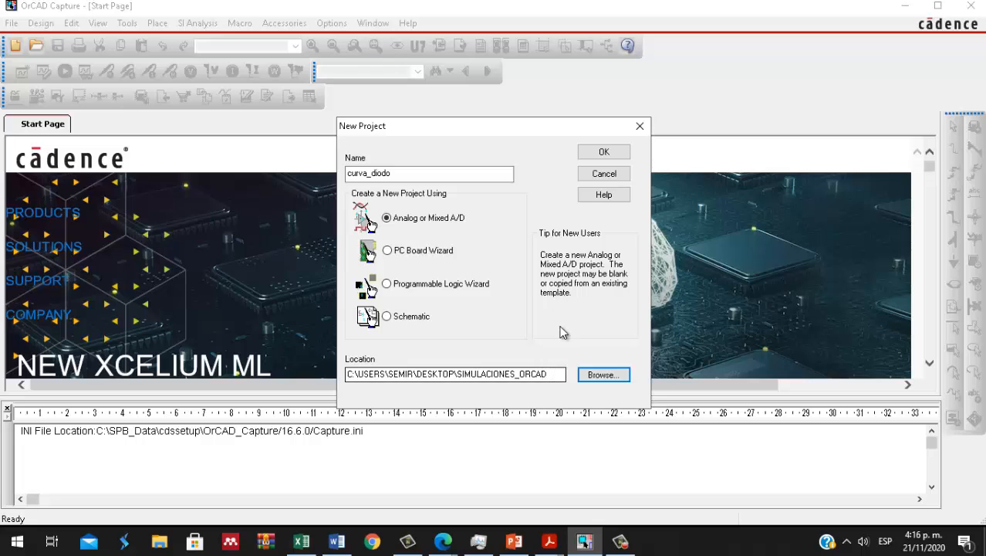
Step: Confirm the Analog or Mixed A/D project settings and create it as a blank PSpice project
{"action": "left_click", "coordinate": [598, 153]}
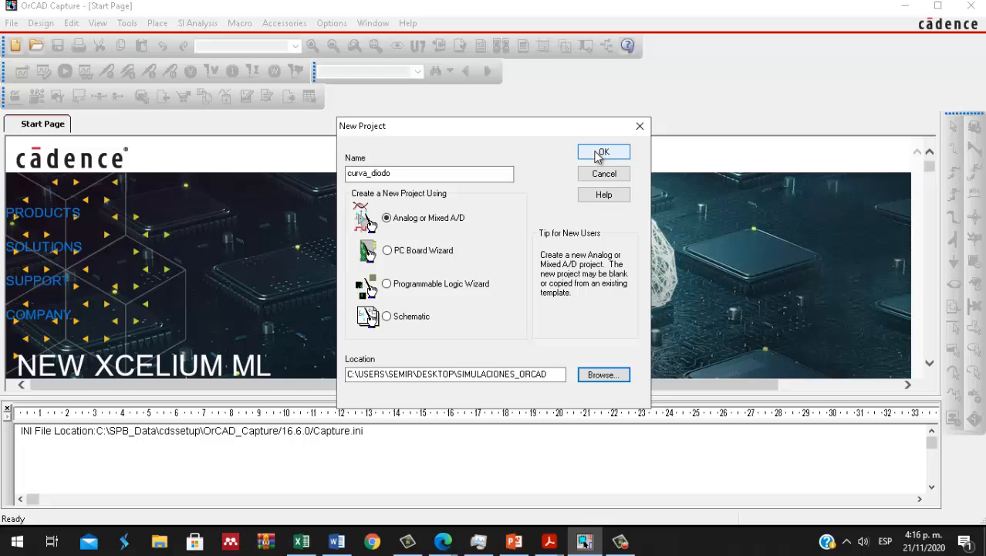
{"action": "left_click", "coordinate": [601, 153]}
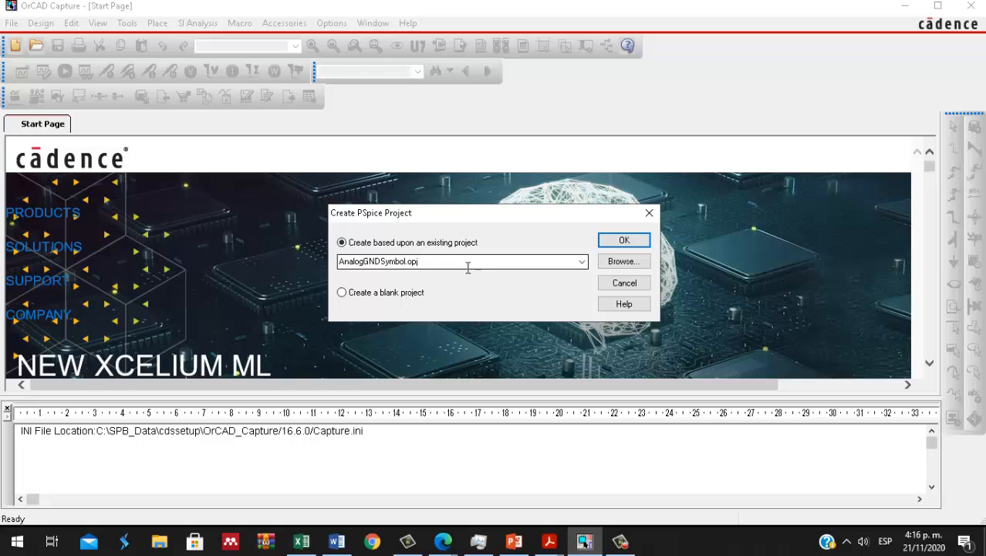
{"action": "left_click", "coordinate": [346, 293]}
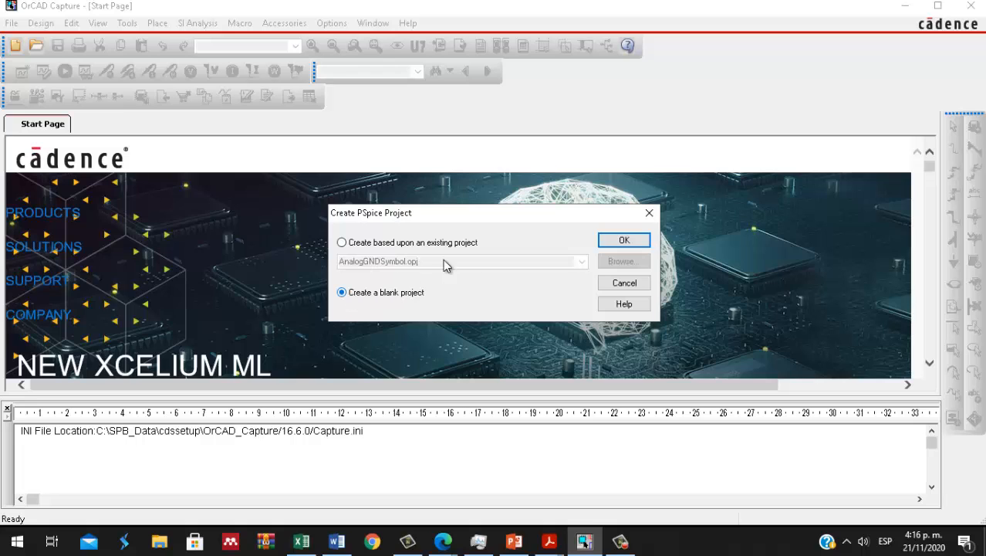
{"action": "left_click", "coordinate": [617, 244]}
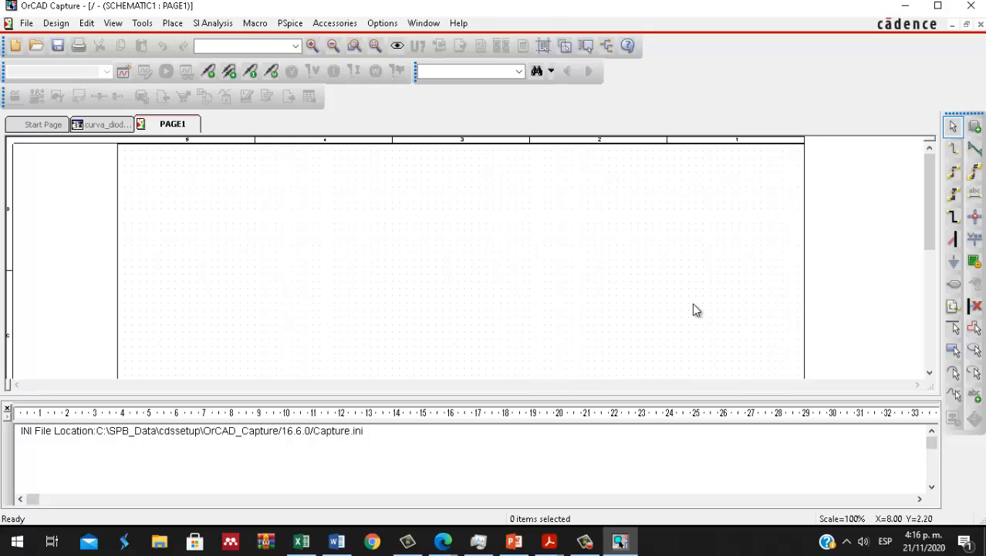
Step: Find the part D1N4007 in the DIODE library and place one diode on the schematic page
{"action": "left_click", "coordinate": [974, 128]}
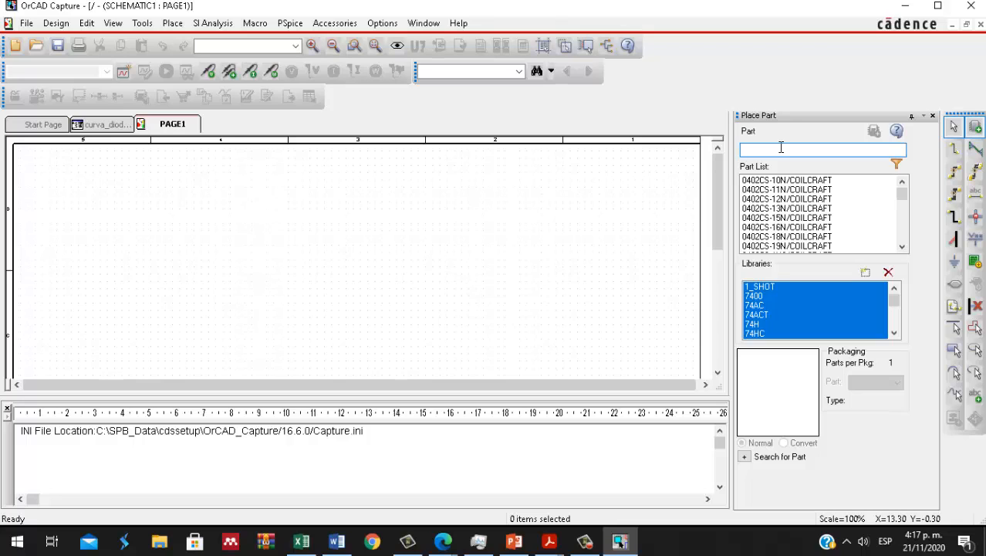
{"action": "type", "text": "D"}
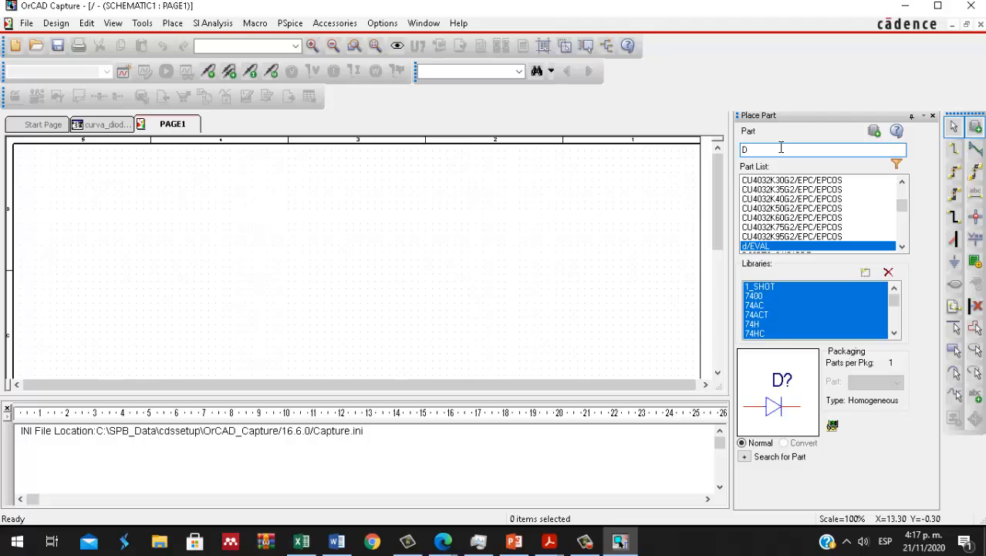
{"action": "type", "text": "1N400"}
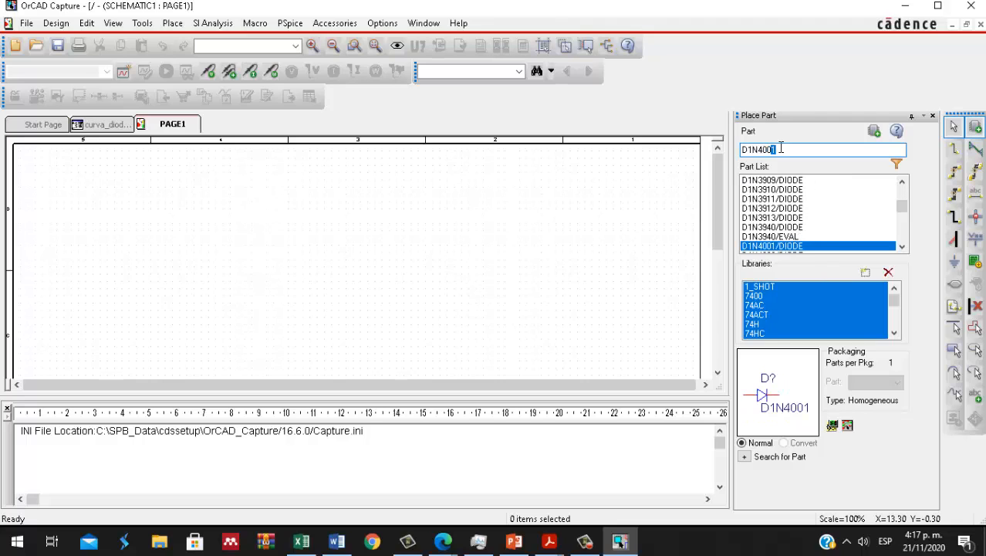
{"action": "type", "text": "7"}
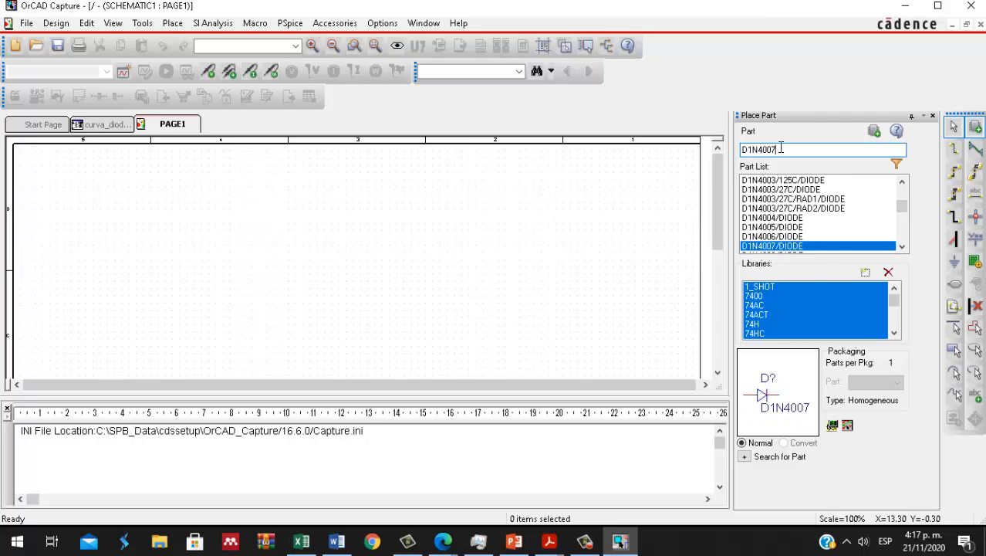
{"action": "left_click", "coordinate": [874, 130]}
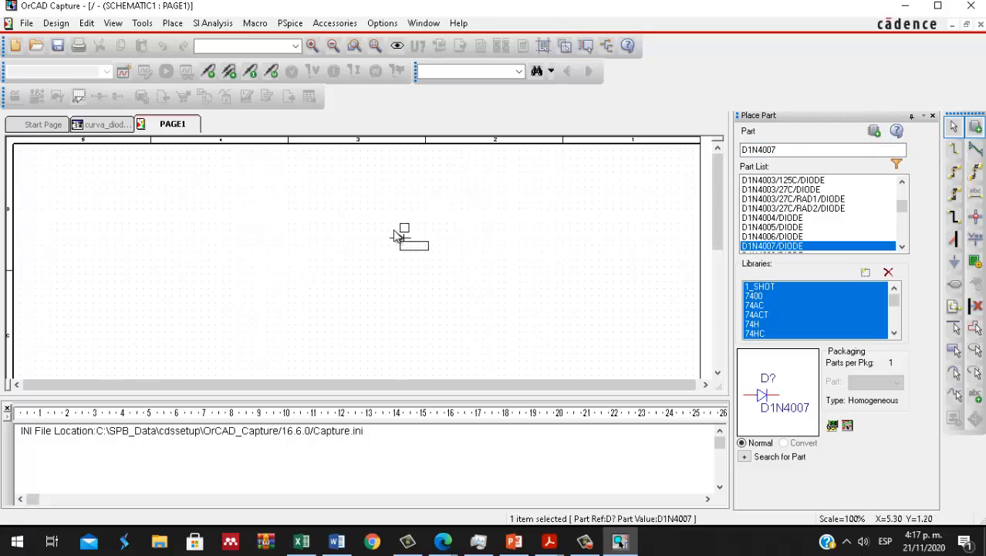
{"action": "left_click", "coordinate": [394, 255]}
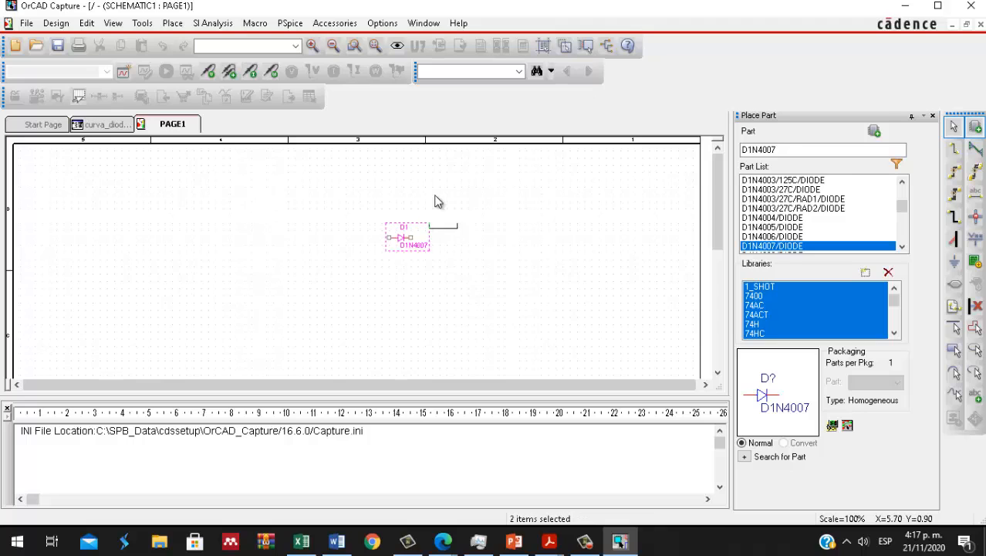
{"action": "key", "text": "Escape"}
{"action": "key", "text": "Escape"}
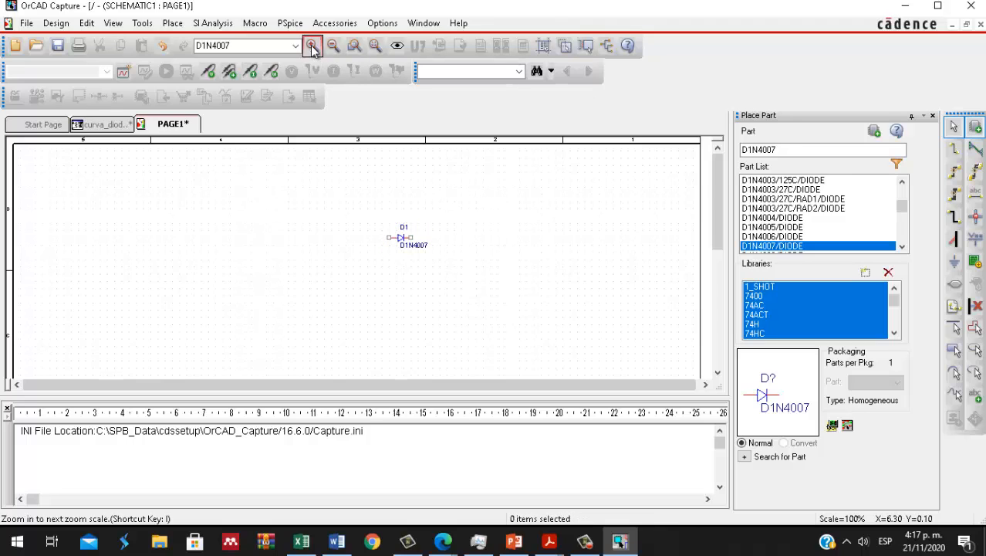
Step: Rotate the D1N4007 diode to vertical with its cathode facing down and reposition it near the middle of the visible sheet area
{"action": "left_click", "coordinate": [312, 47]}
{"action": "left_click", "coordinate": [716, 148]}
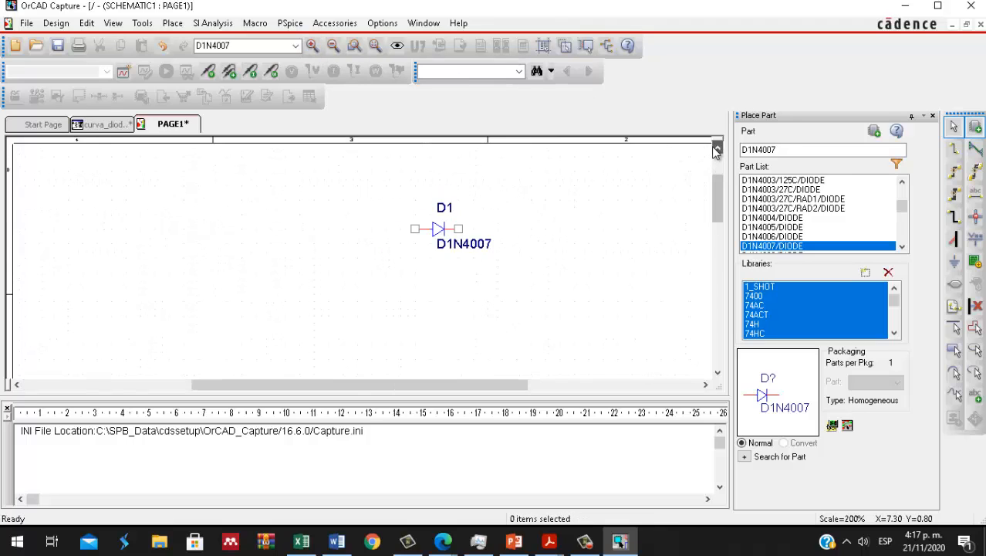
{"action": "left_click", "coordinate": [717, 149]}
{"action": "left_click", "coordinate": [312, 46]}
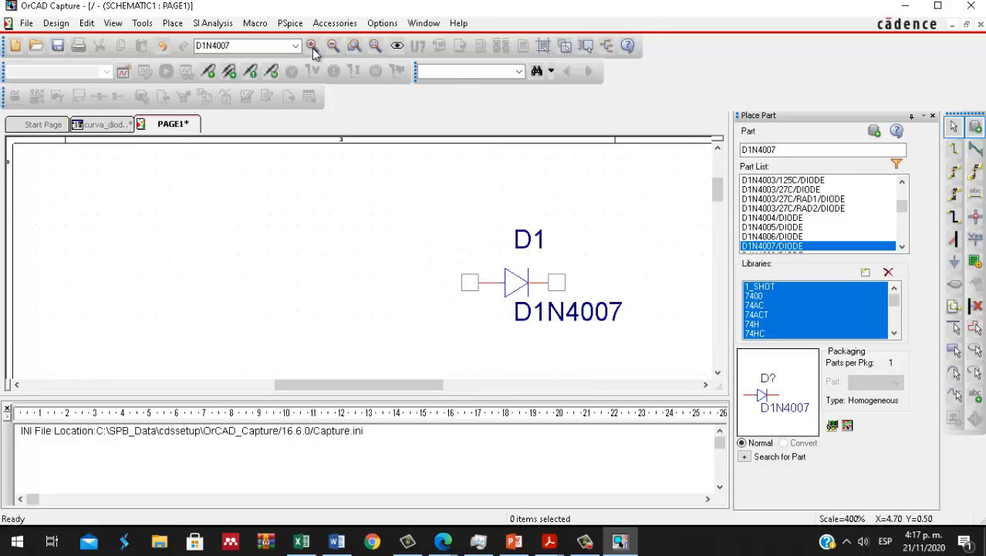
{"action": "left_click_drag", "start_coordinate": [440, 401], "coordinate": [436, 488]}
{"action": "left_click", "coordinate": [496, 280]}
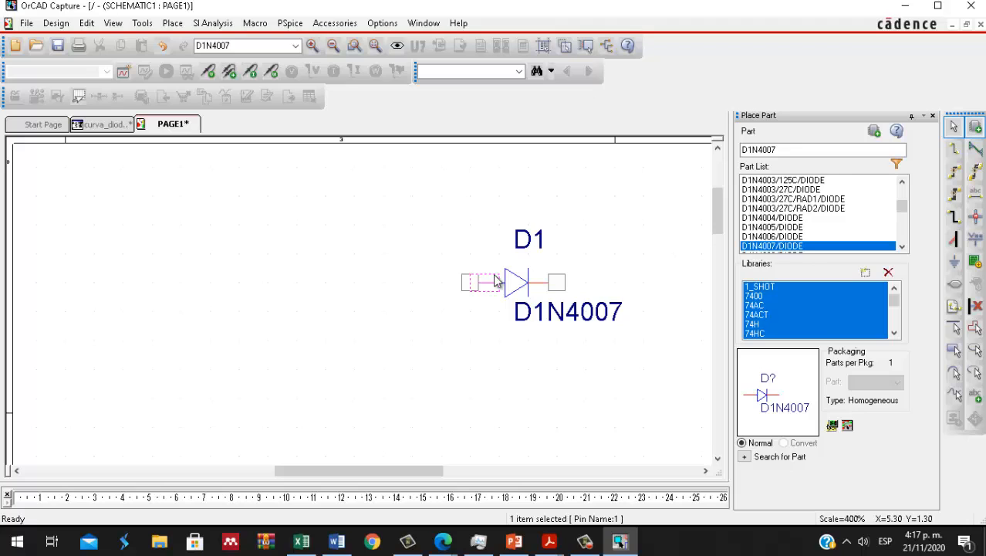
{"action": "left_click", "coordinate": [511, 283]}
{"action": "left_click_drag", "start_coordinate": [511, 283], "coordinate": [395, 262]}
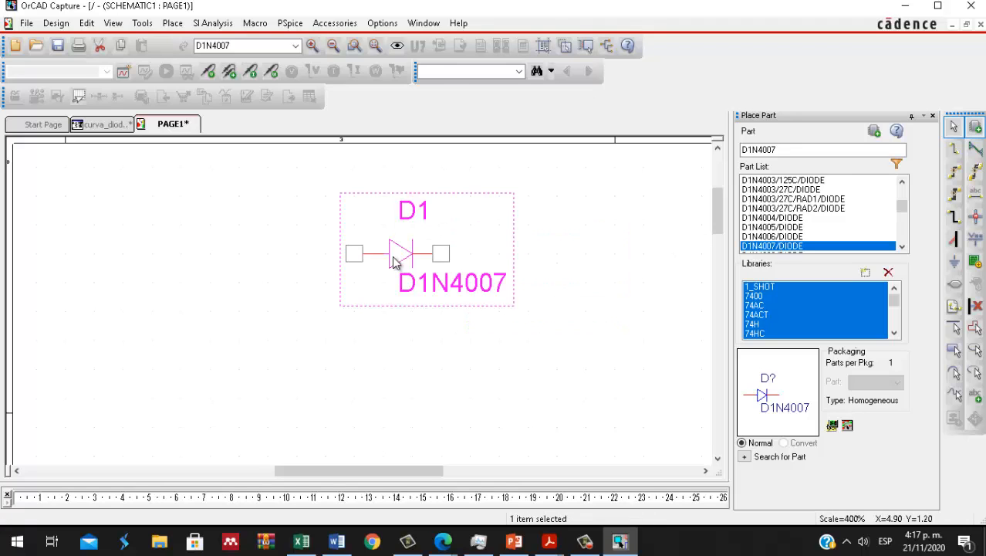
{"action": "key", "text": "r"}
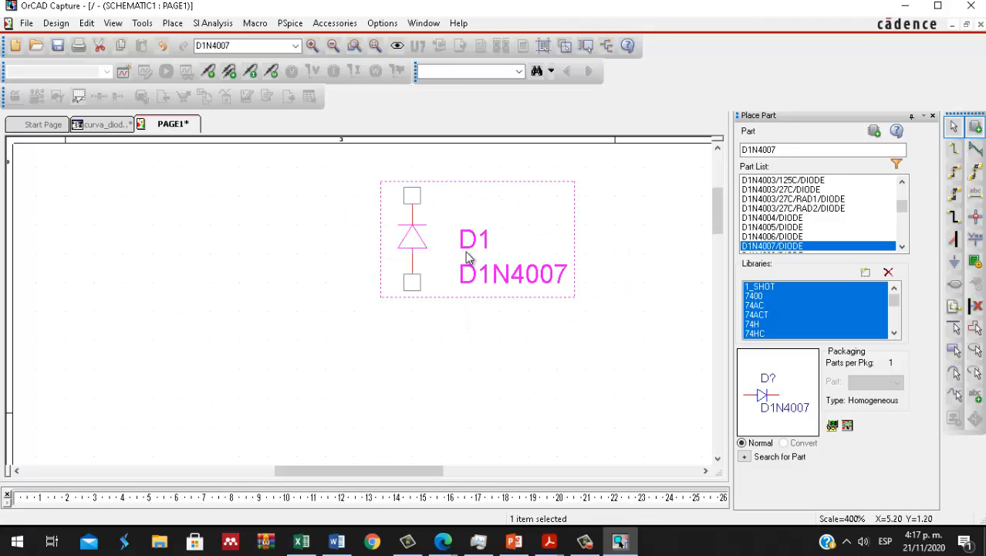
{"action": "key", "text": "r"}
{"action": "key", "text": "r"}
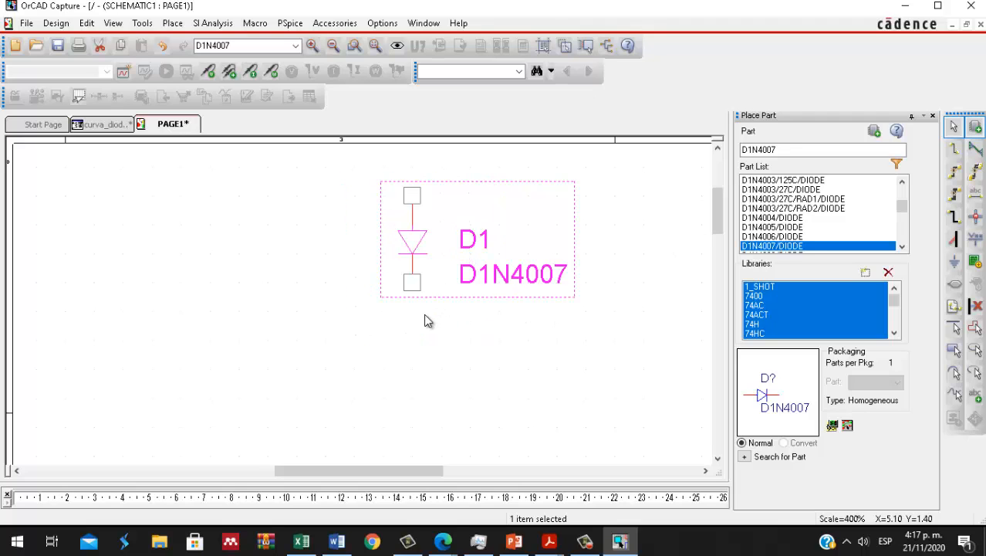
{"action": "left_click", "coordinate": [430, 320]}
{"action": "left_click_drag", "start_coordinate": [421, 255], "coordinate": [468, 325]}
{"action": "left_click", "coordinate": [407, 315]}
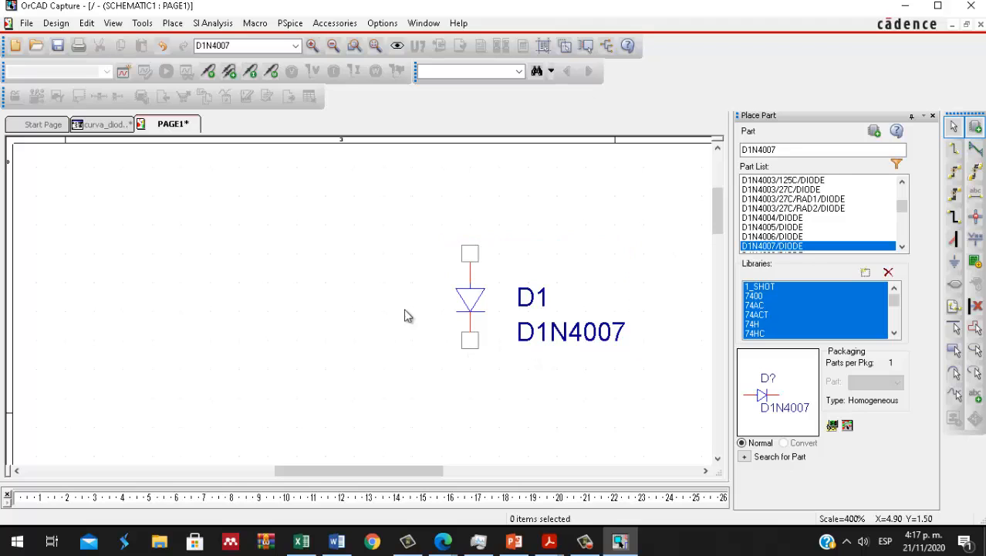
Step: Place one resistor, part R from the FILTSUB library, horizontally above and to the left of the diode
{"action": "left_click_drag", "start_coordinate": [828, 153], "coordinate": [636, 154]}
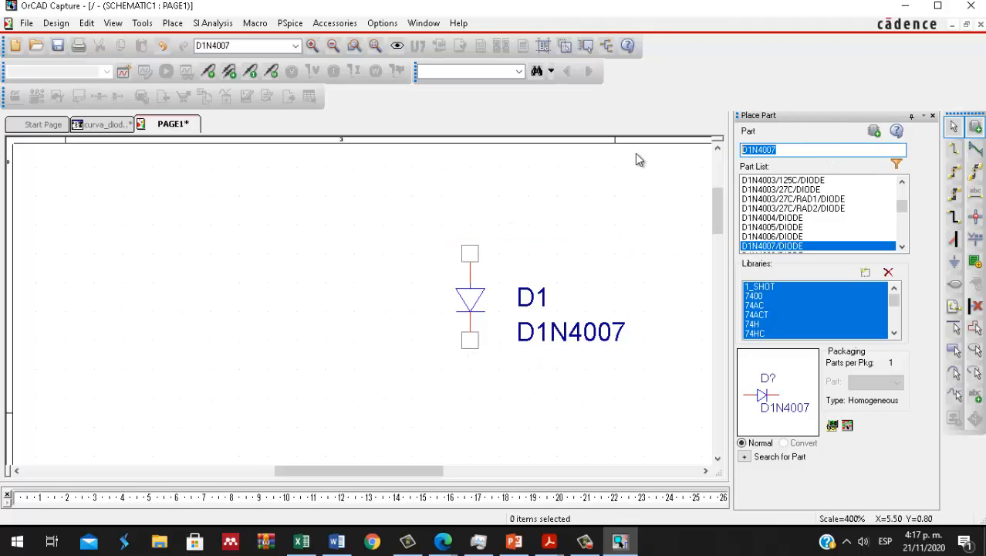
{"action": "key", "text": "BackSpace"}
{"action": "type", "text": "R"}
{"action": "key", "text": "Return"}
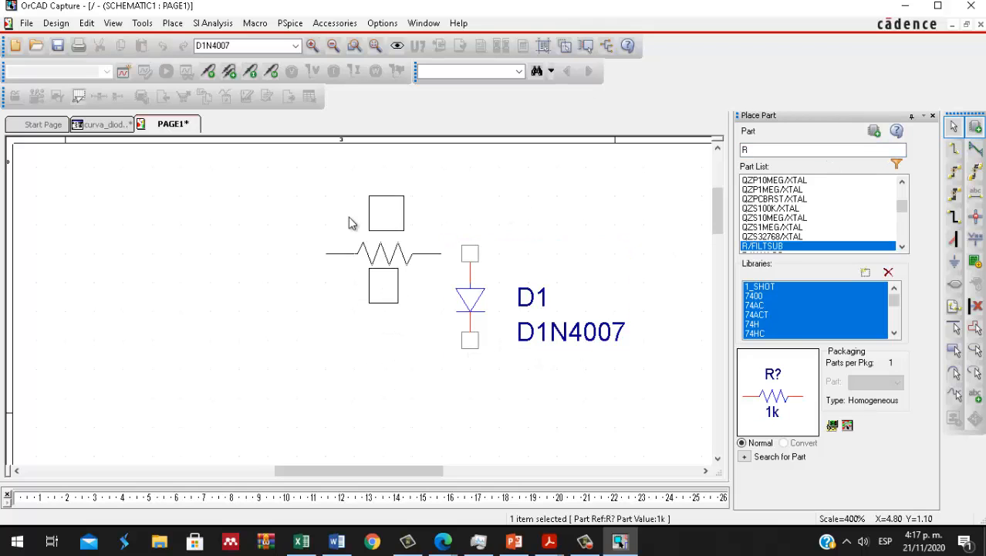
{"action": "left_click", "coordinate": [302, 190]}
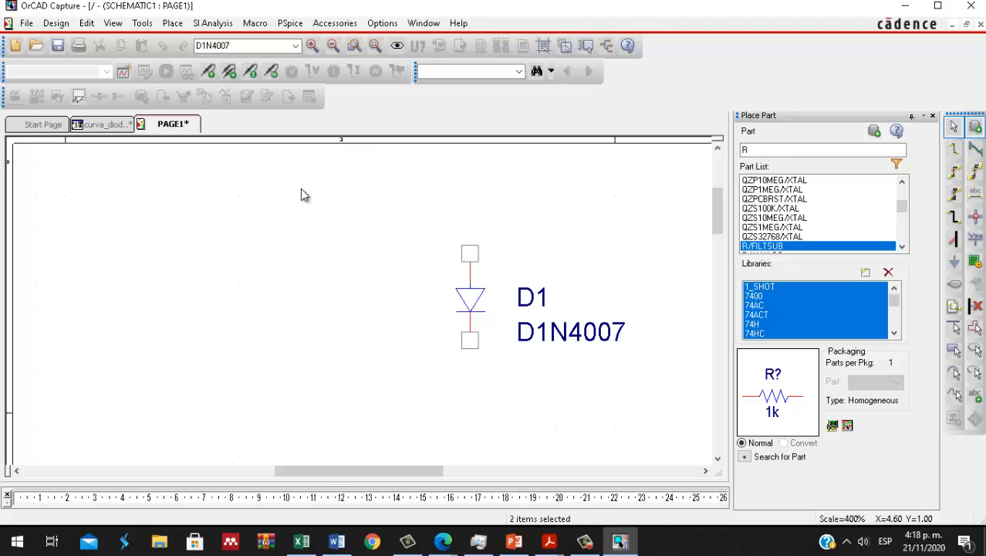
{"action": "key", "text": "Escape"}
Step: Find the part VDC in the SOURCE library and place one DC source to the left of the resistor, level with the diode
{"action": "left_click", "coordinate": [804, 151]}
{"action": "left_click_drag", "start_coordinate": [763, 151], "coordinate": [738, 153]}
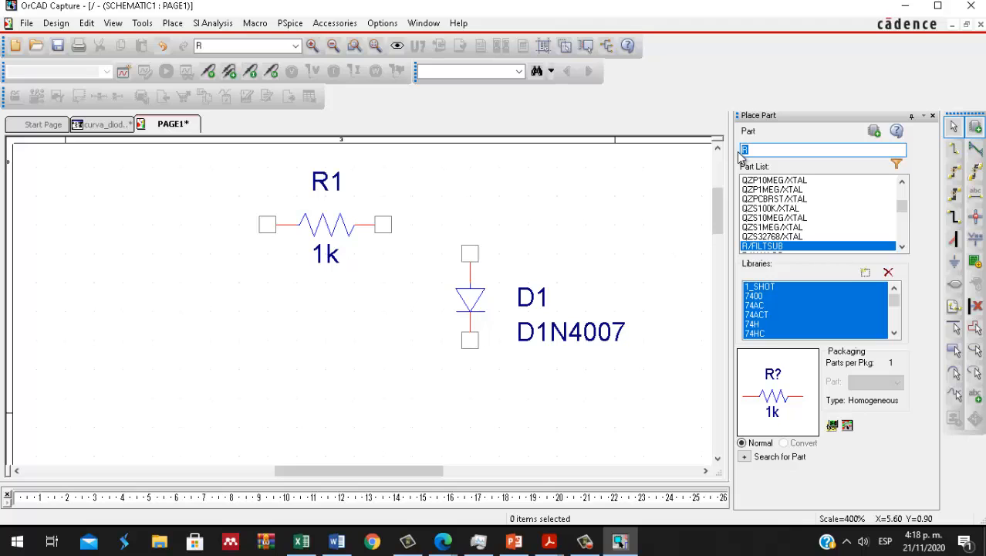
{"action": "key", "text": "BackSpace"}
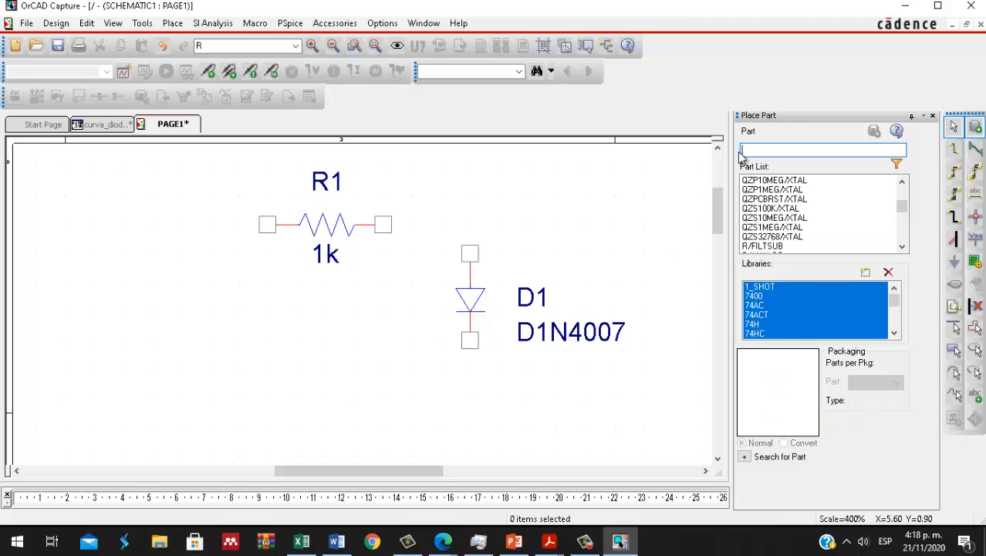
{"action": "type", "text": "vdc"}
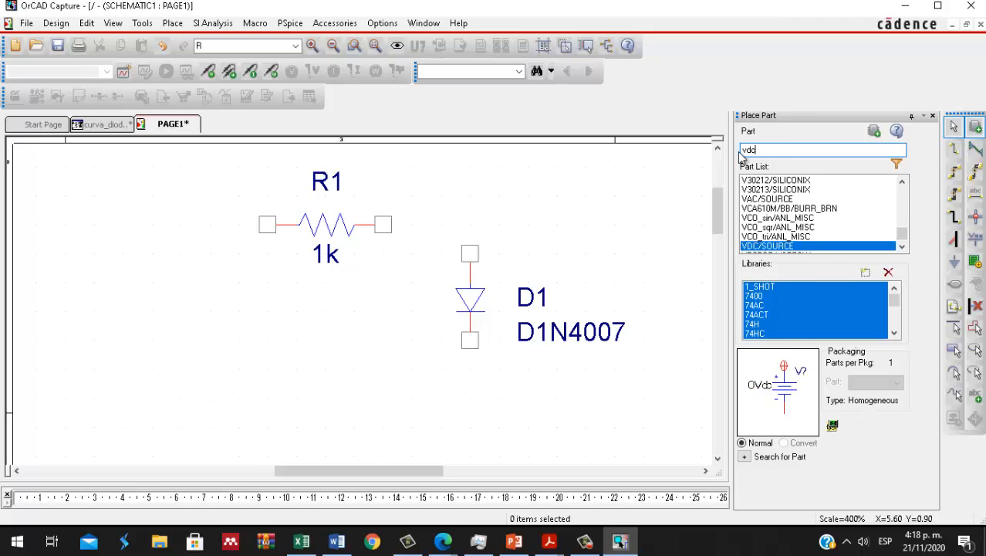
{"action": "key", "text": "Return"}
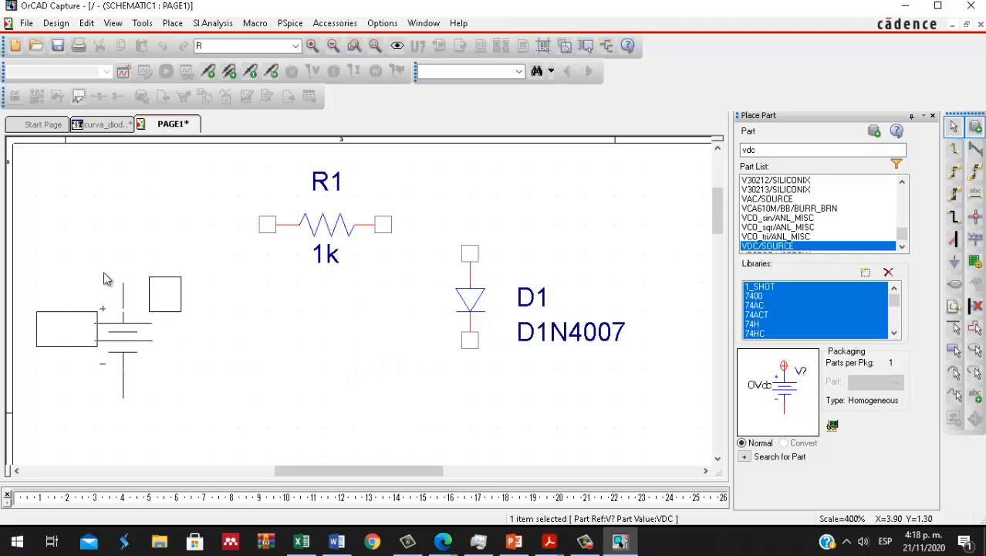
{"action": "left_click", "coordinate": [103, 279]}
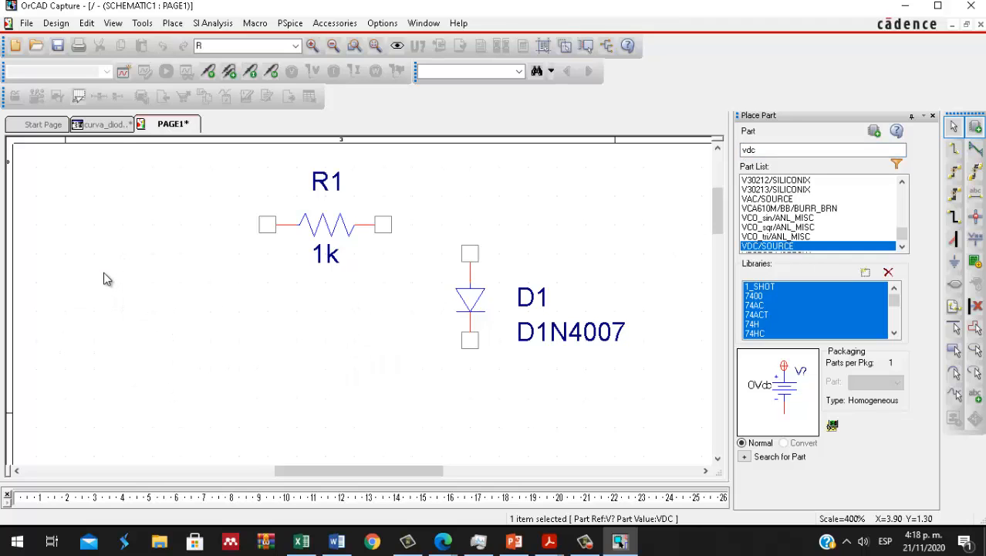
{"action": "left_click", "coordinate": [366, 260]}
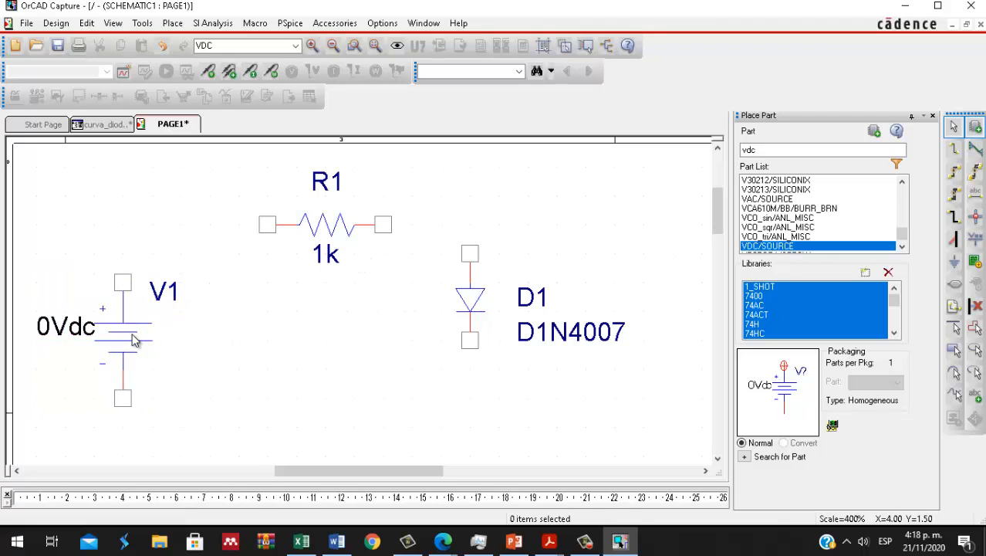
{"action": "left_click_drag", "start_coordinate": [133, 337], "coordinate": [131, 318]}
{"action": "left_click", "coordinate": [293, 345]}
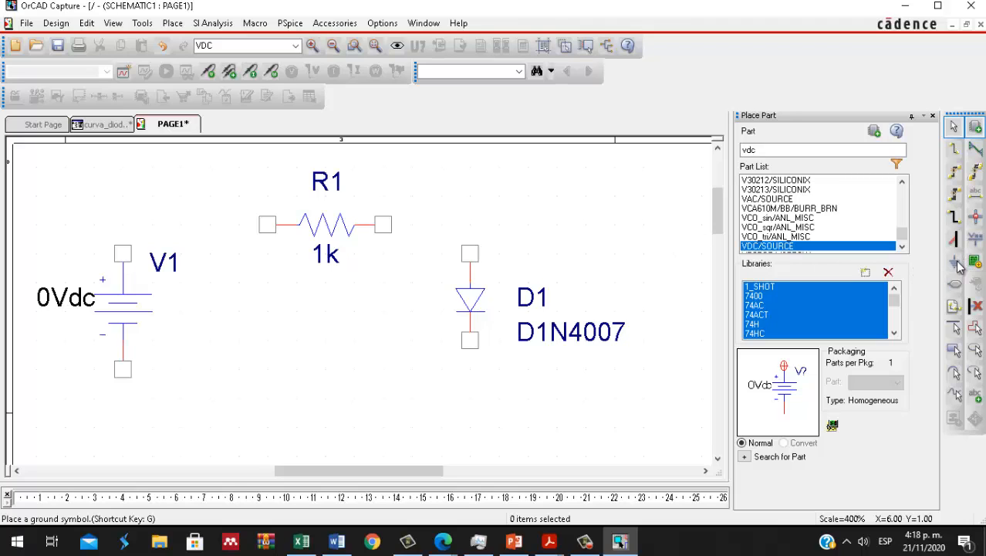
Step: Place a ground symbol 0 from the SOURCE library below the circuit, centred under the resistor
{"action": "left_click", "coordinate": [955, 263]}
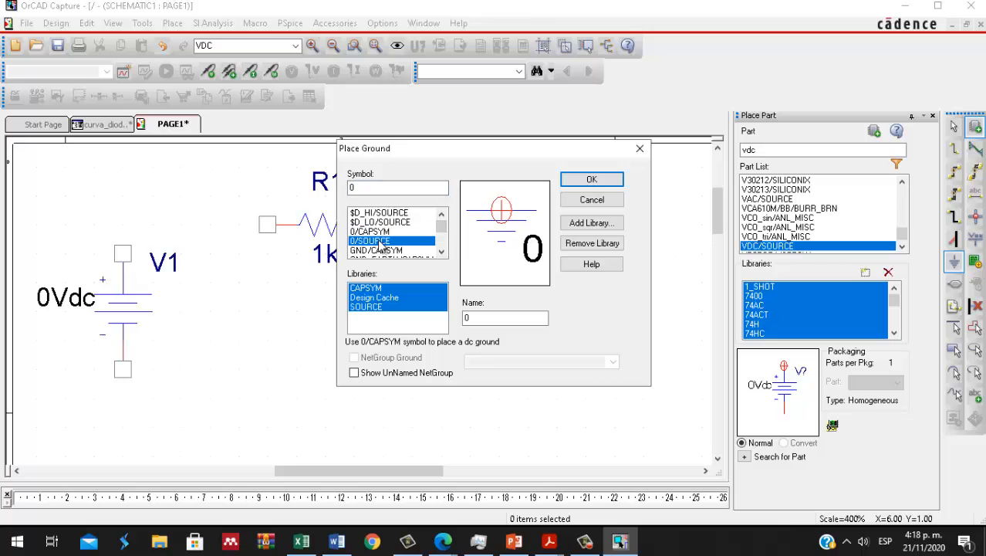
{"action": "left_click", "coordinate": [569, 184]}
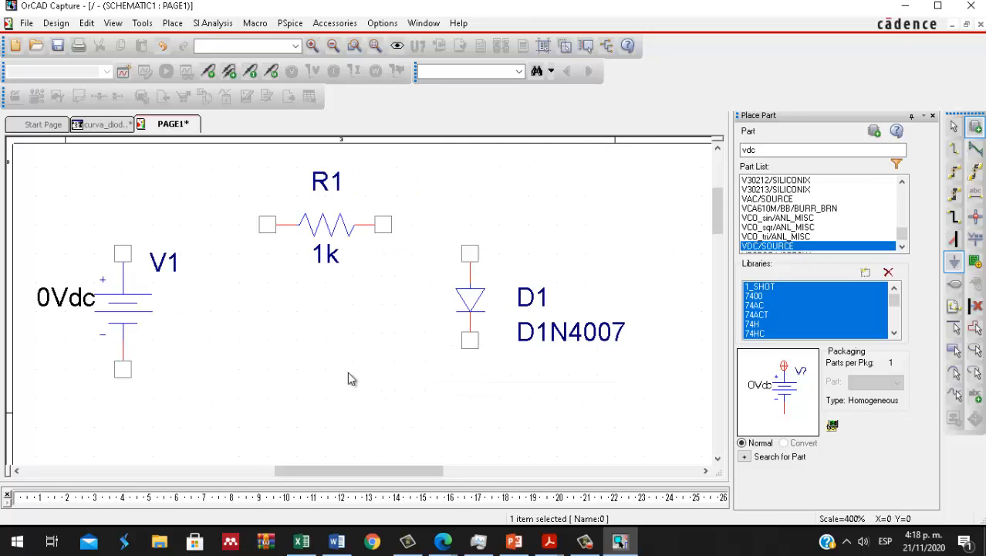
{"action": "left_click", "coordinate": [337, 452]}
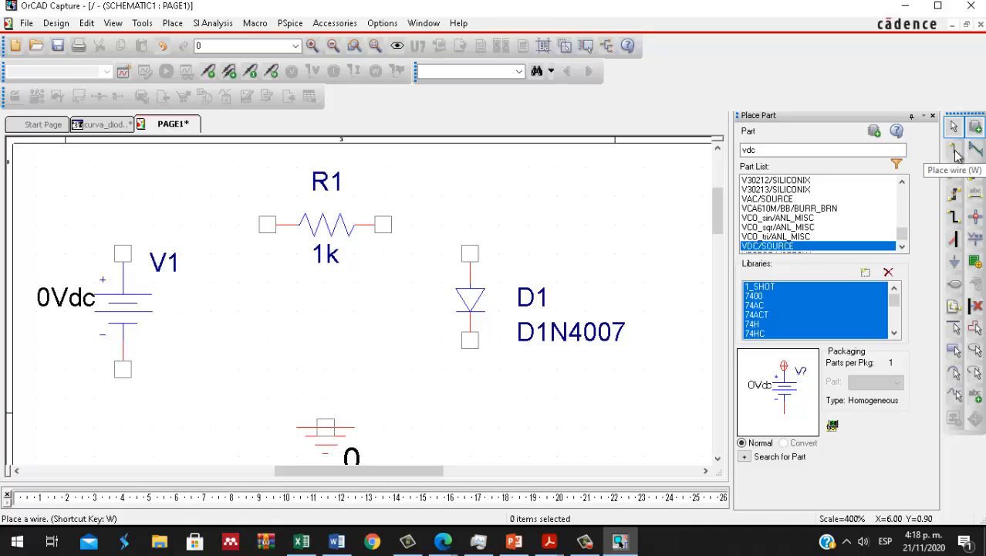
Step: Wire the DC source's positive terminal to the resistor's near end and the resistor's other end to the diode's anode
{"action": "left_click", "coordinate": [955, 151]}
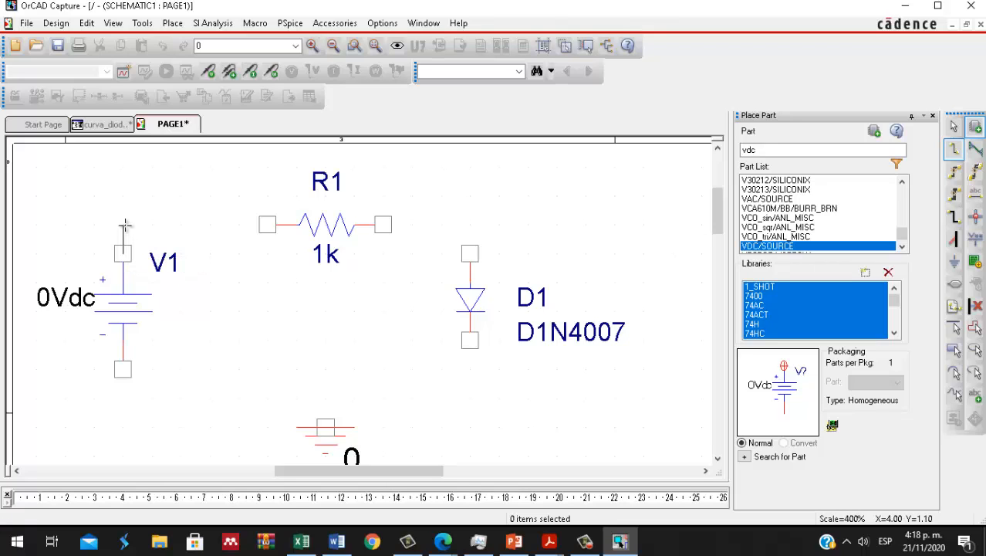
{"action": "left_click", "coordinate": [124, 224]}
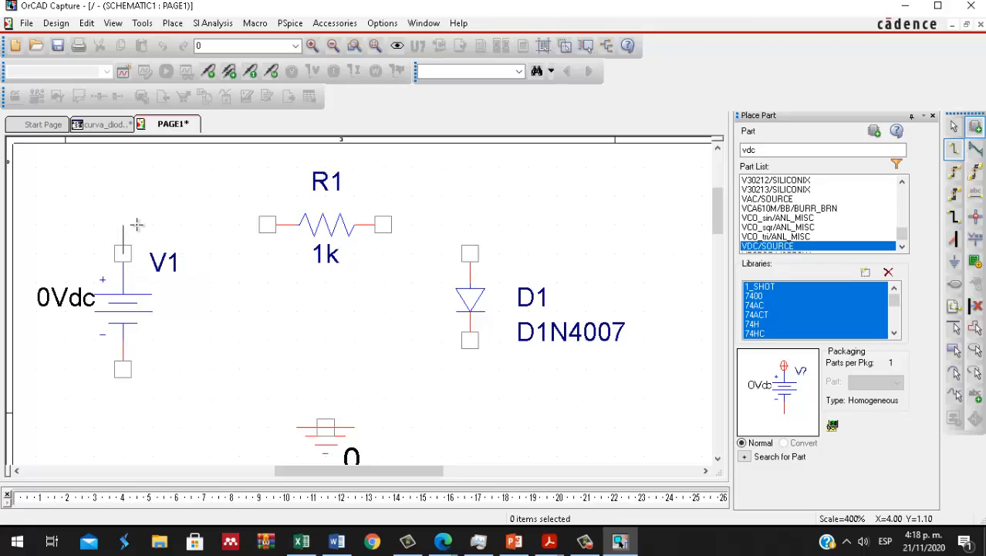
{"action": "left_click", "coordinate": [262, 224]}
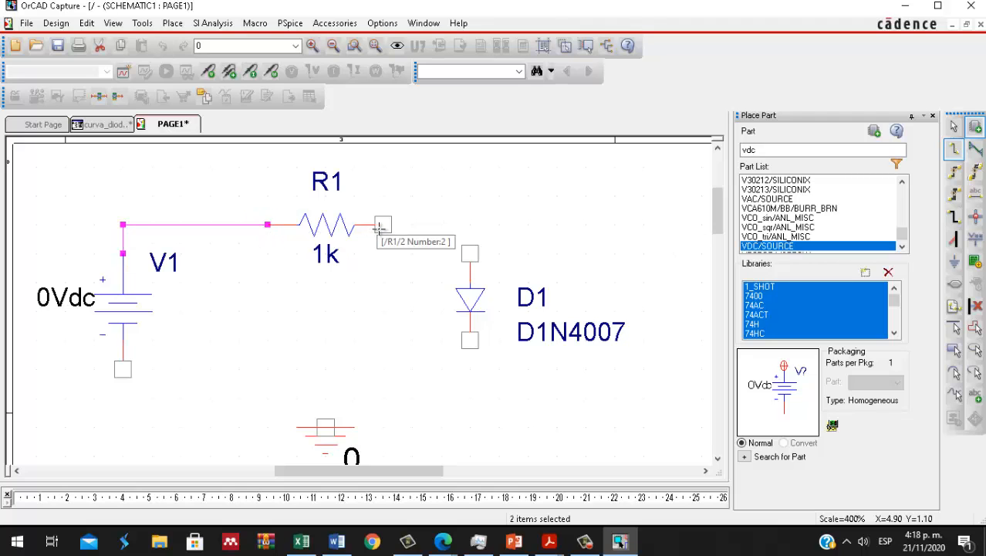
{"action": "left_click", "coordinate": [383, 224]}
{"action": "left_click", "coordinate": [470, 252]}
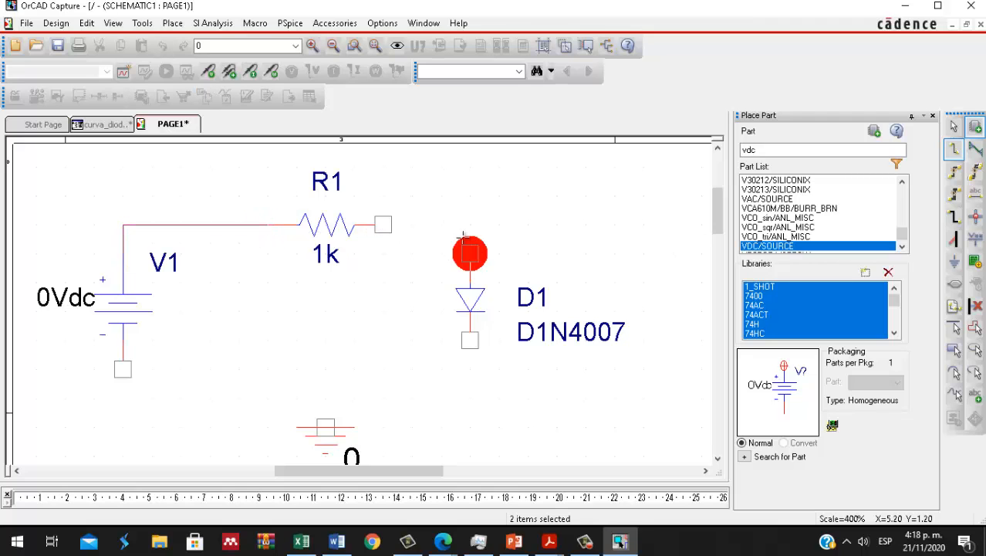
Step: Draw a wire segment straight down from the DC source's negative terminal
{"action": "left_click", "coordinate": [124, 372]}
{"action": "key", "text": "Escape"}
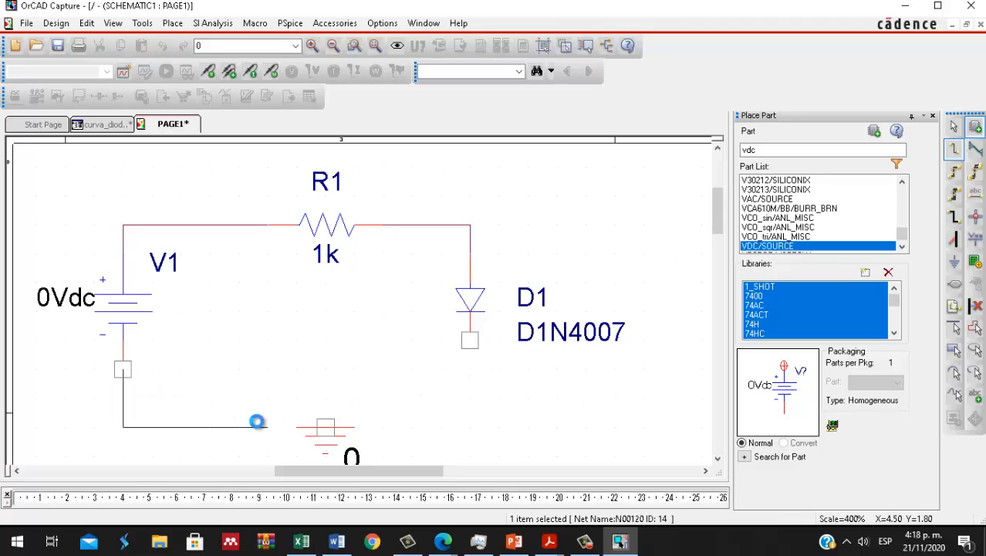
{"action": "left_click", "coordinate": [592, 348]}
Step: Move the ground symbol slightly lower so it sits below the end of the source's lower wire
{"action": "scroll", "coordinate": [713, 247], "scroll_direction": "down", "scroll_amount": 2}
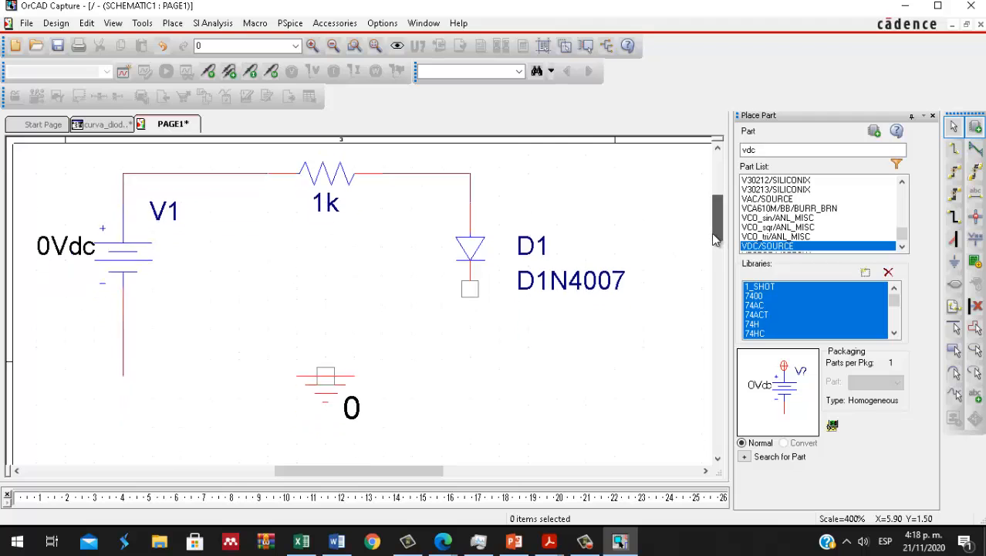
{"action": "left_click", "coordinate": [328, 374]}
{"action": "left_click_drag", "start_coordinate": [328, 375], "coordinate": [328, 402]}
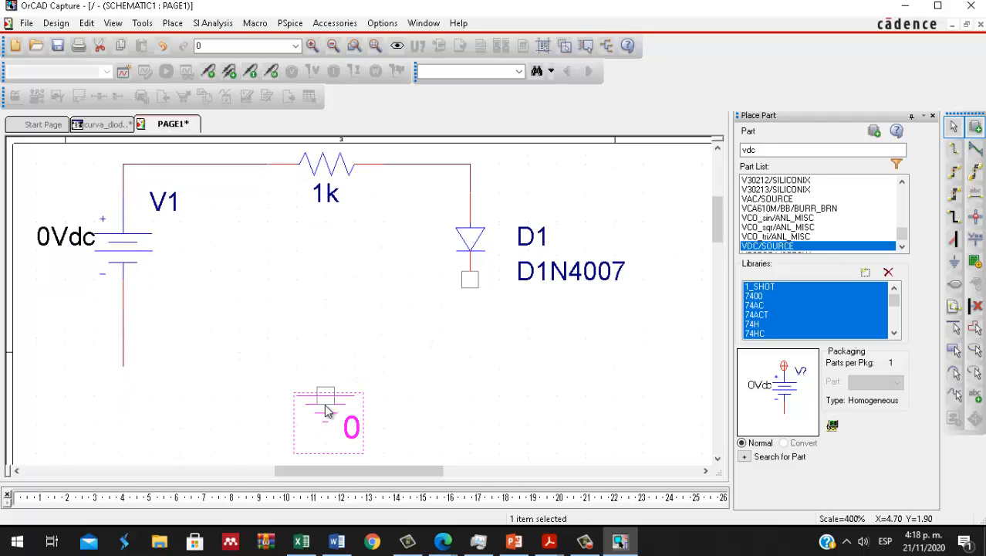
Step: Wire the end of the source's negative lead to the diode's cathode to close the circuit loop
{"action": "left_click", "coordinate": [955, 150]}
{"action": "left_click", "coordinate": [123, 366]}
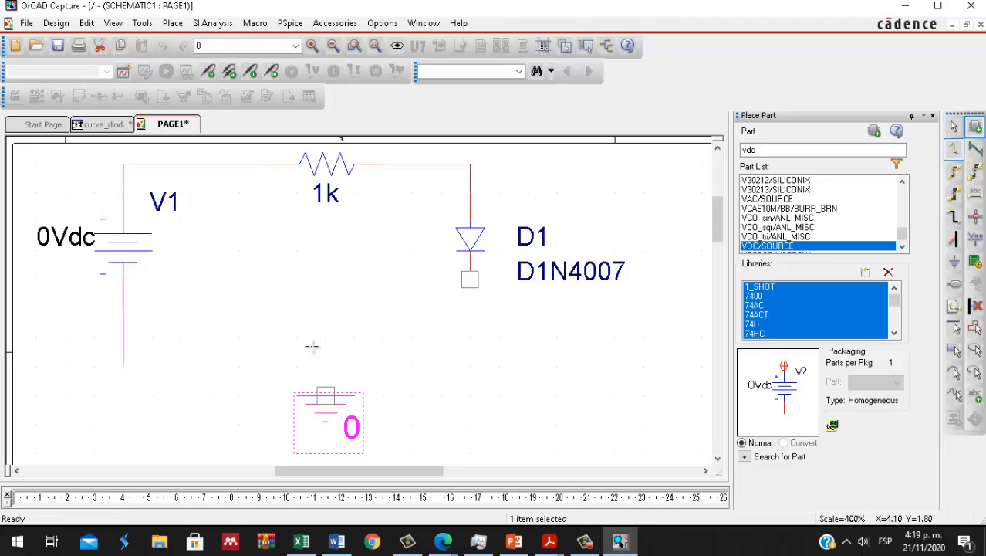
{"action": "left_click", "coordinate": [470, 279]}
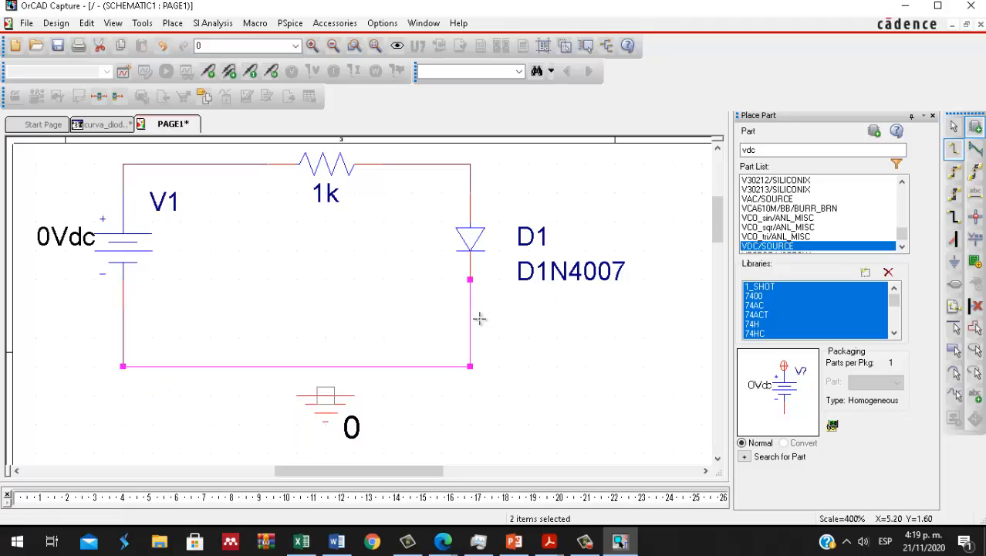
{"action": "key", "text": "Escape"}
{"action": "left_click", "coordinate": [401, 354]}
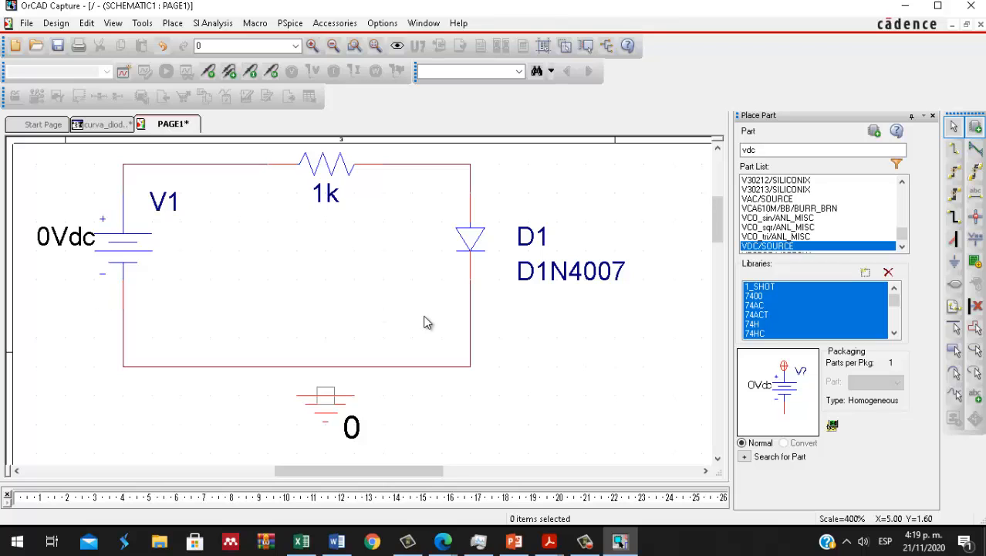
Step: Connect the ground symbol to the lower horizontal wire of the loop
{"action": "left_click", "coordinate": [957, 152]}
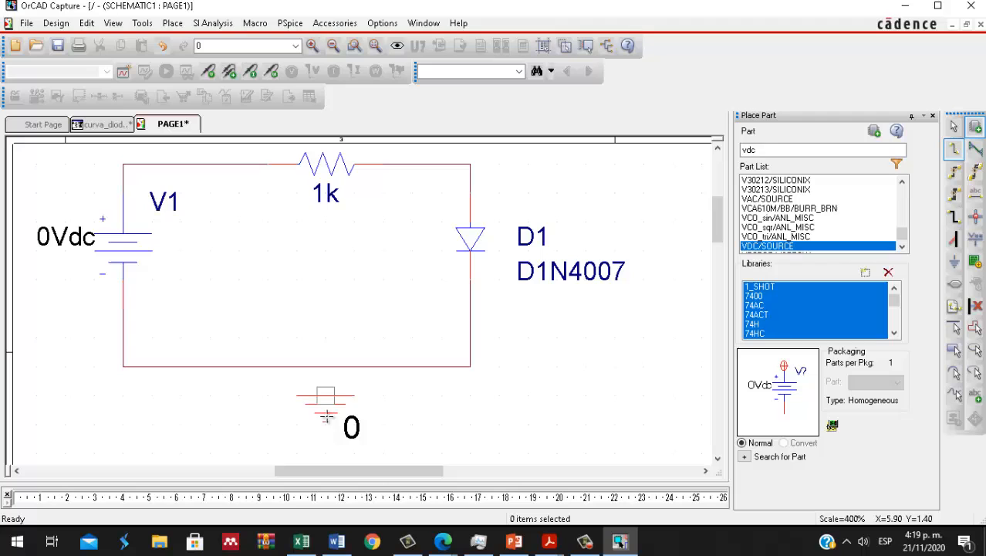
{"action": "left_click", "coordinate": [325, 368]}
{"action": "key", "text": "Escape"}
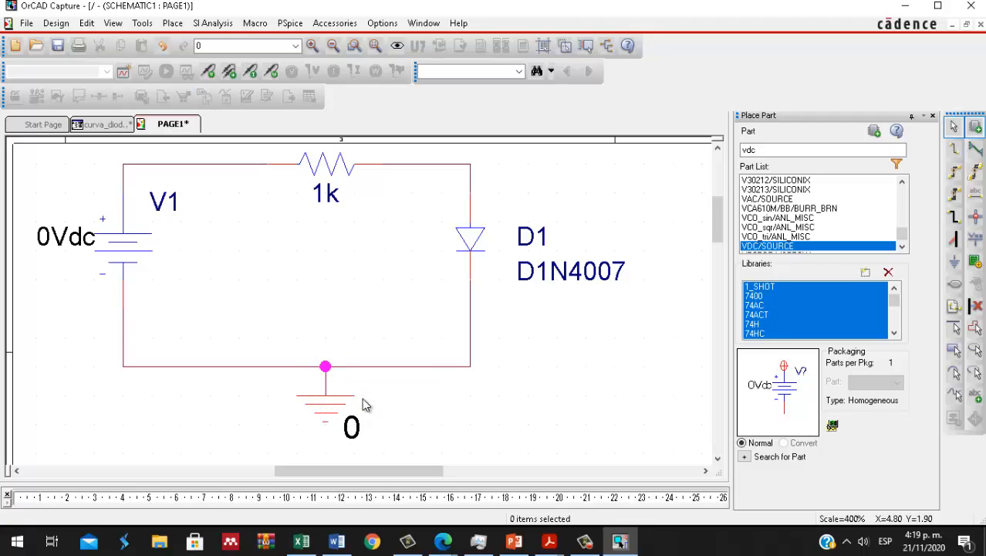
Step: Set the DC source's value to 10Vdc and shift its value label left, clear of the source symbol
{"action": "left_click_drag", "start_coordinate": [400, 471], "coordinate": [429, 470]}
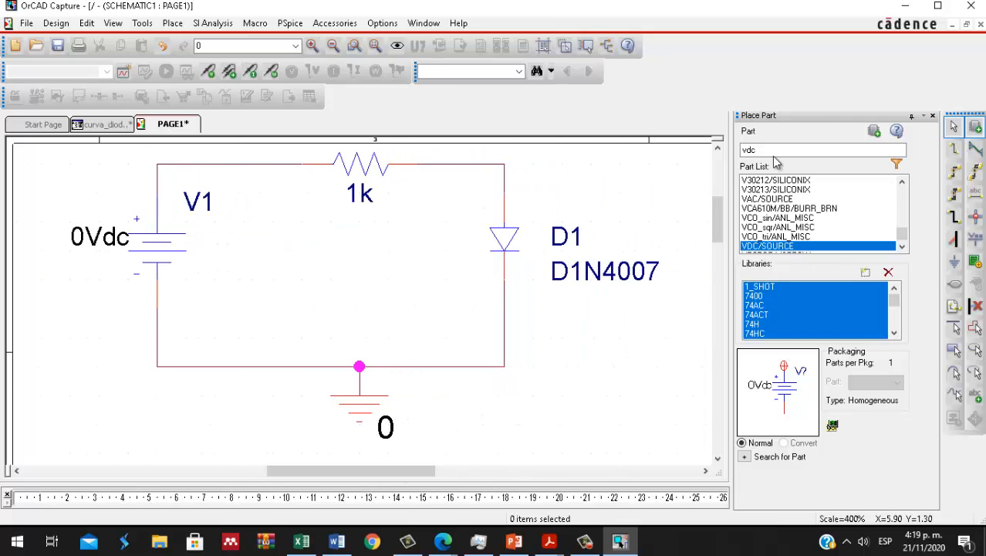
{"action": "left_click", "coordinate": [718, 148]}
{"action": "left_click", "coordinate": [85, 270]}
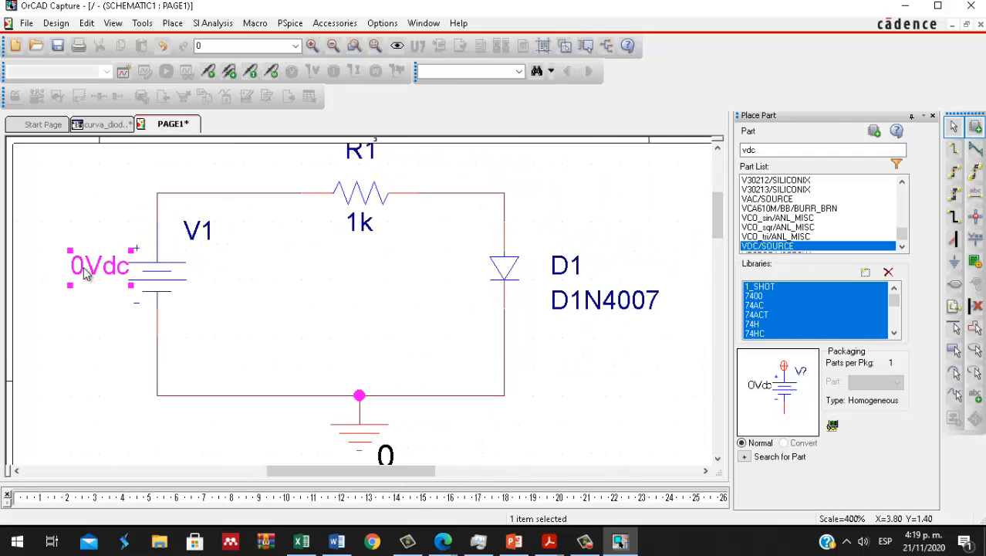
{"action": "double_click", "coordinate": [84, 270]}
{"action": "left_click", "coordinate": [406, 223]}
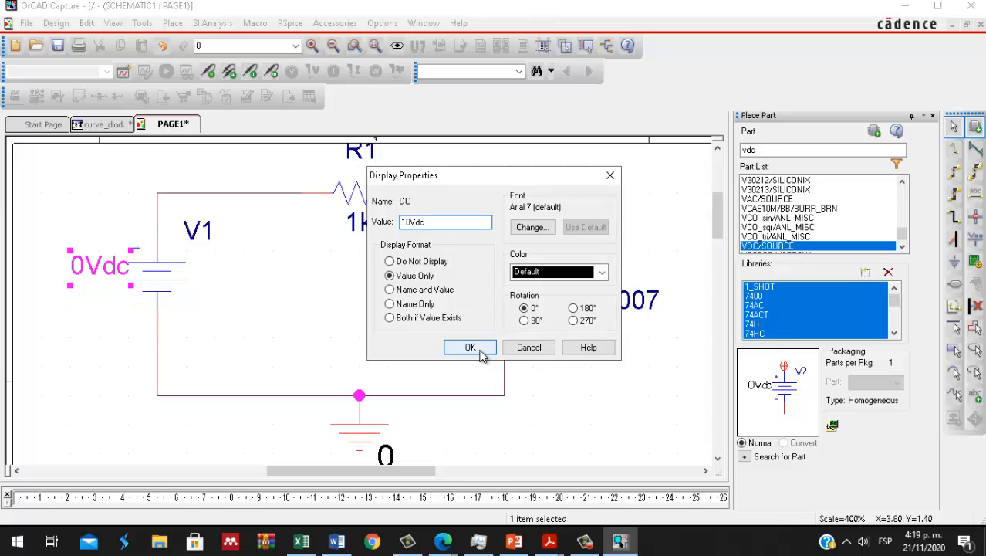
{"action": "left_click", "coordinate": [480, 353]}
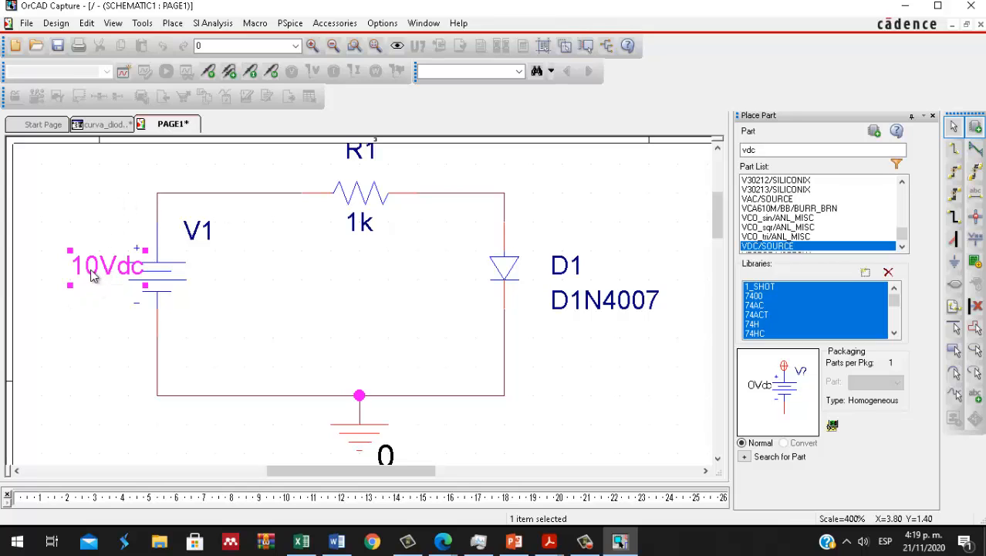
{"action": "left_click_drag", "start_coordinate": [91, 275], "coordinate": [64, 272]}
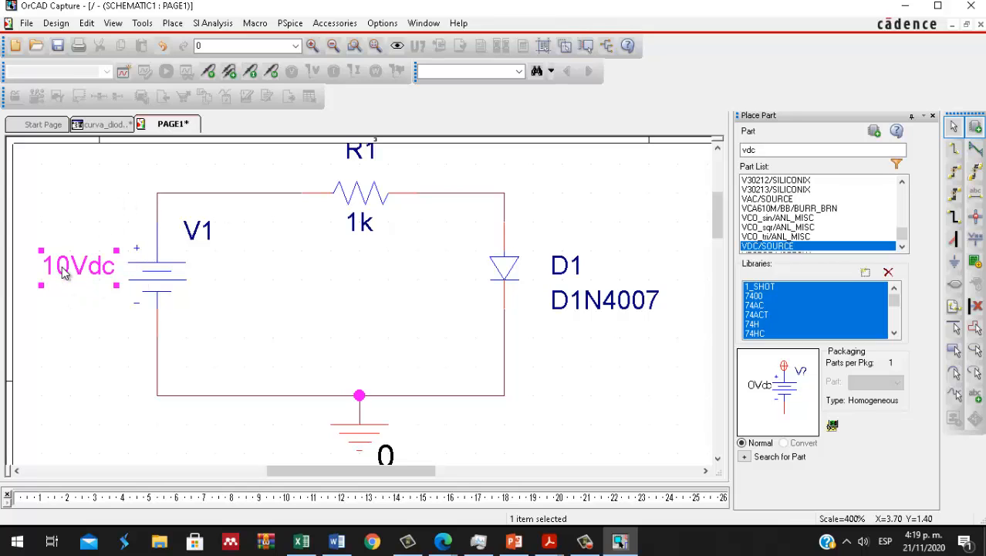
{"action": "left_click", "coordinate": [403, 287]}
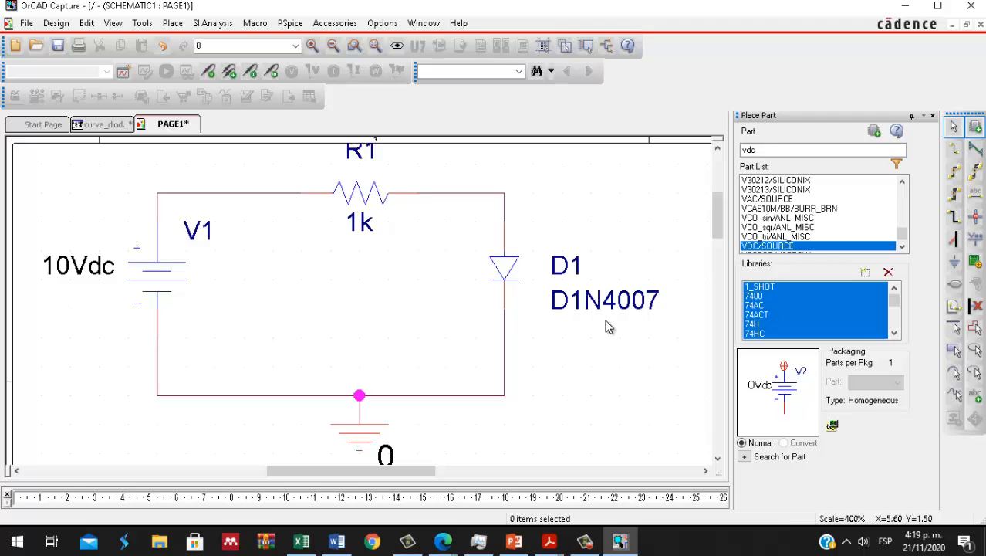
Step: Create a new simulation profile named curva_diodo_silicio and check out the PSpice A/D suite for it
{"action": "left_click", "coordinate": [289, 23]}
{"action": "left_click", "coordinate": [293, 40]}
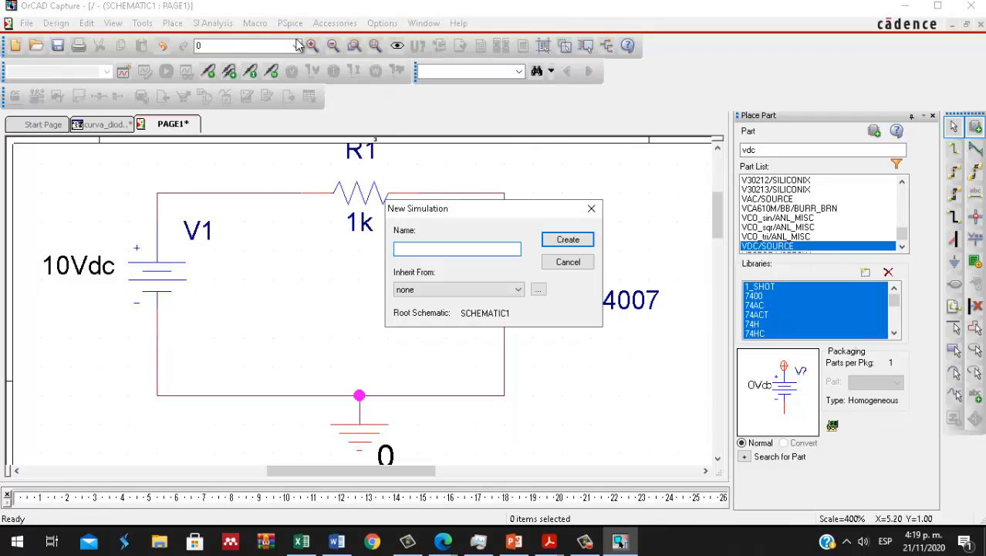
{"action": "type", "text": "curva_diodo_silicio"}
{"action": "left_click", "coordinate": [554, 245]}
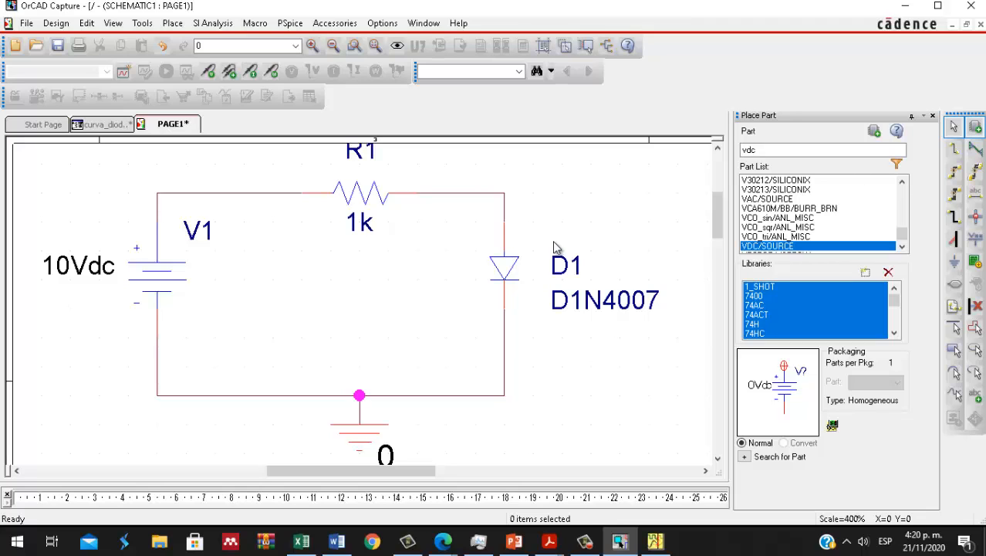
{"action": "left_click", "coordinate": [655, 541]}
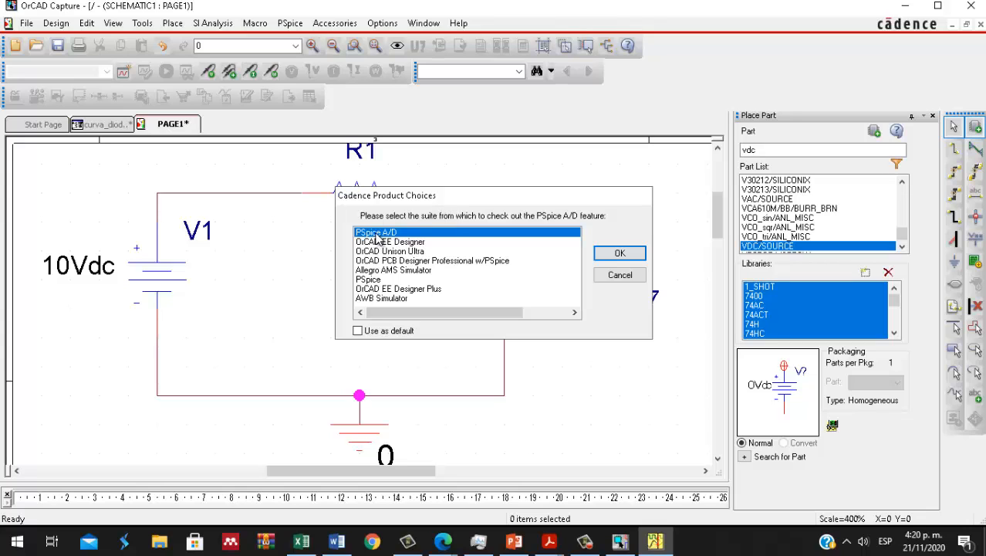
{"action": "left_click", "coordinate": [618, 255]}
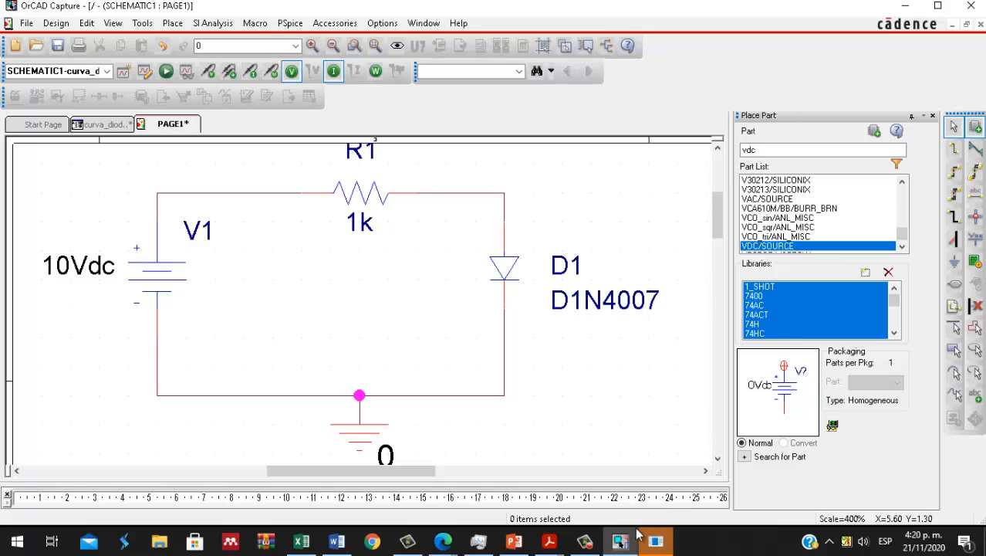
Step: Bring the simulation settings for curva_diodo_silicio forward and review the available analysis types
{"action": "left_click", "coordinate": [652, 544]}
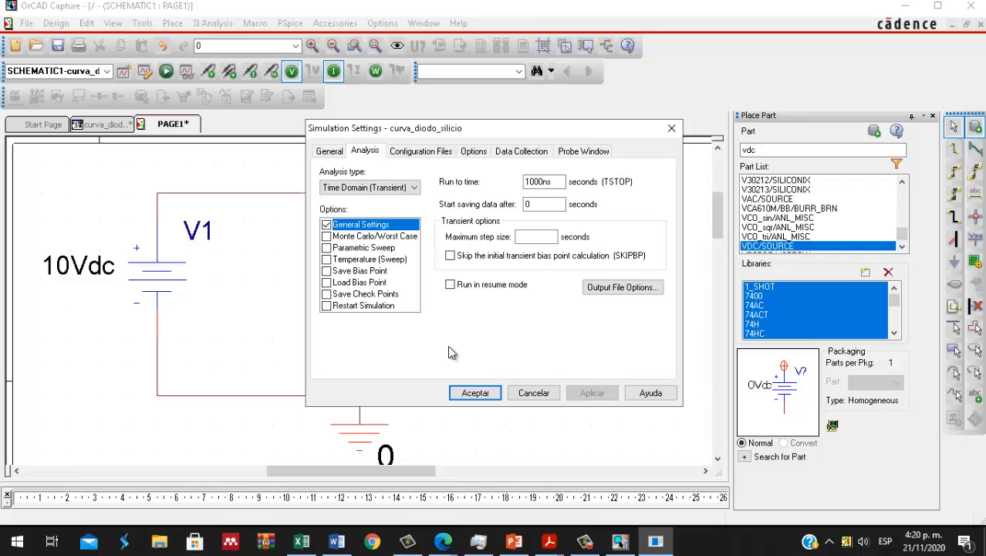
{"action": "left_click", "coordinate": [356, 193]}
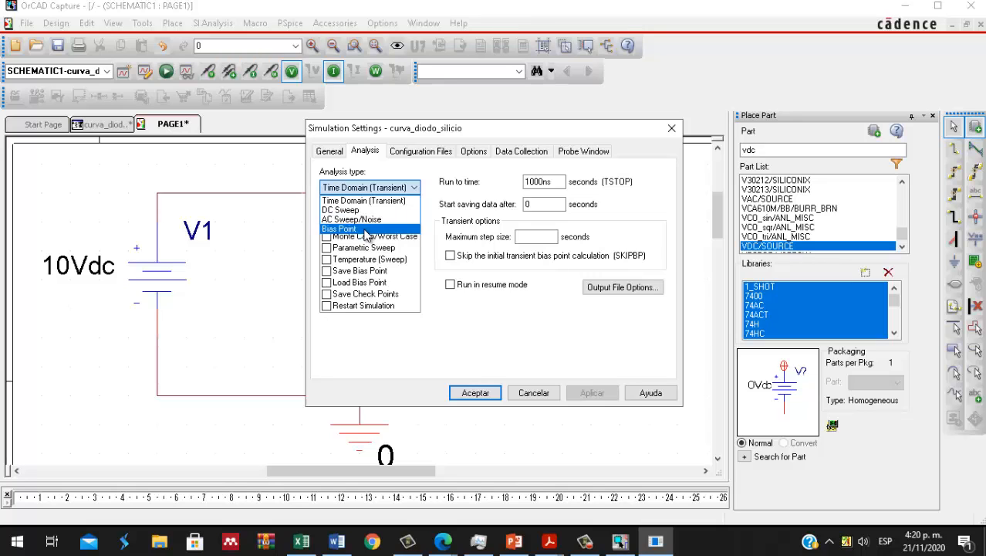
{"action": "left_click", "coordinate": [472, 321]}
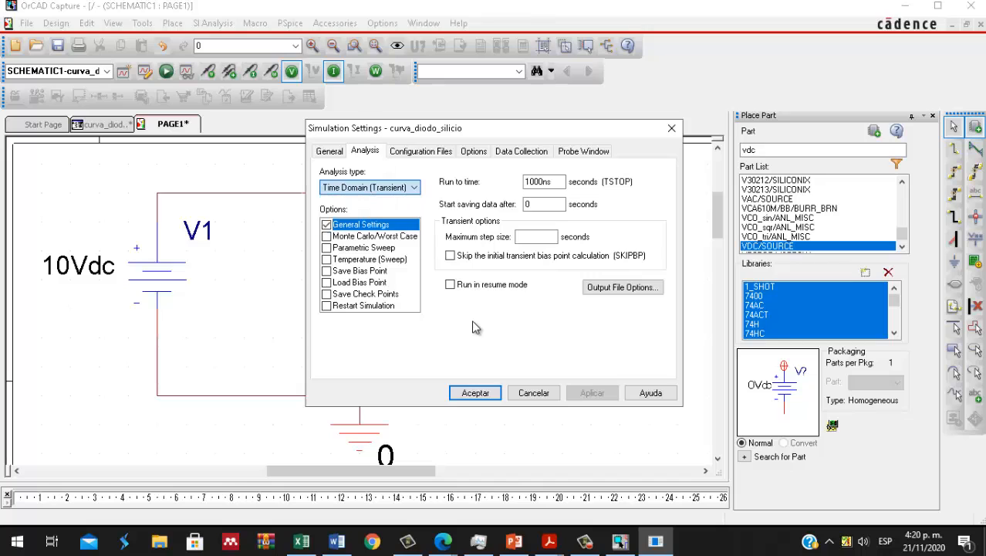
Step: Set the analysis type to DC Sweep with voltage source V1 as the sweep variable
{"action": "left_click", "coordinate": [349, 188]}
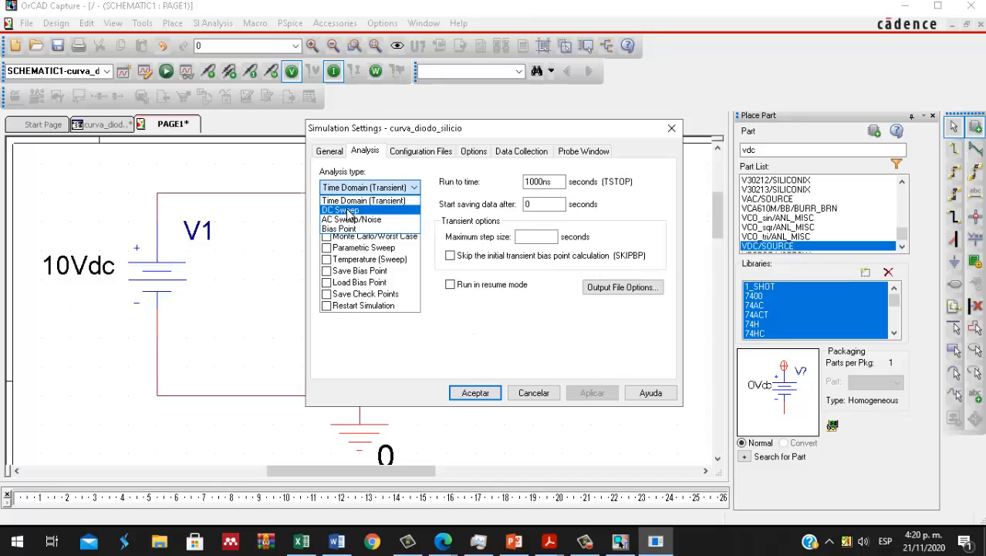
{"action": "left_click", "coordinate": [349, 210]}
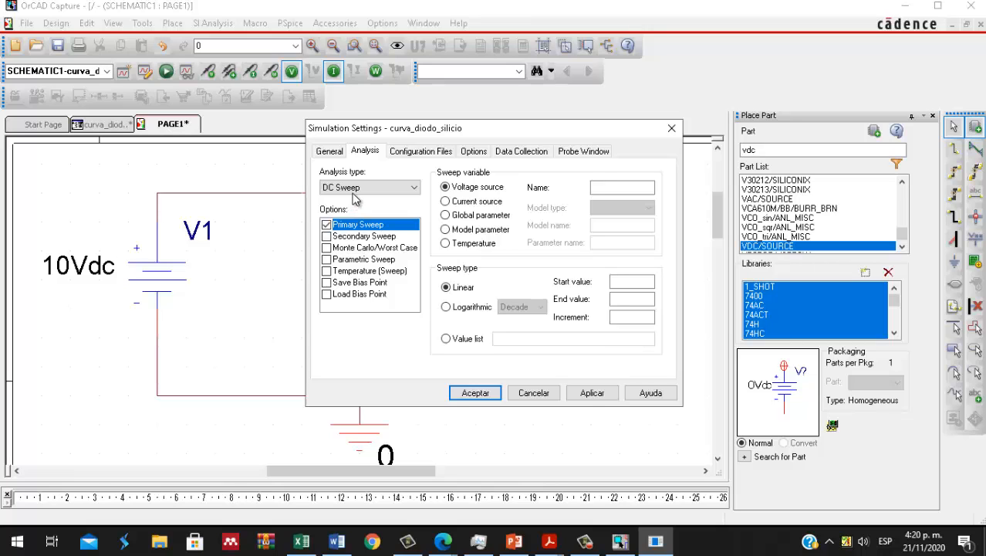
{"action": "left_click", "coordinate": [461, 201]}
{"action": "left_click", "coordinate": [460, 215]}
{"action": "left_click", "coordinate": [457, 230]}
{"action": "left_click", "coordinate": [448, 244]}
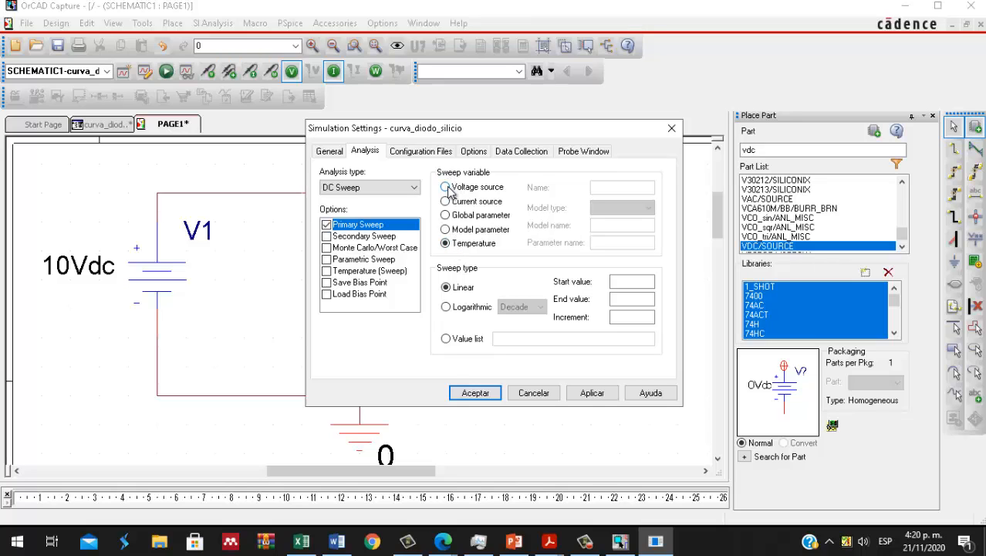
{"action": "left_click", "coordinate": [448, 187]}
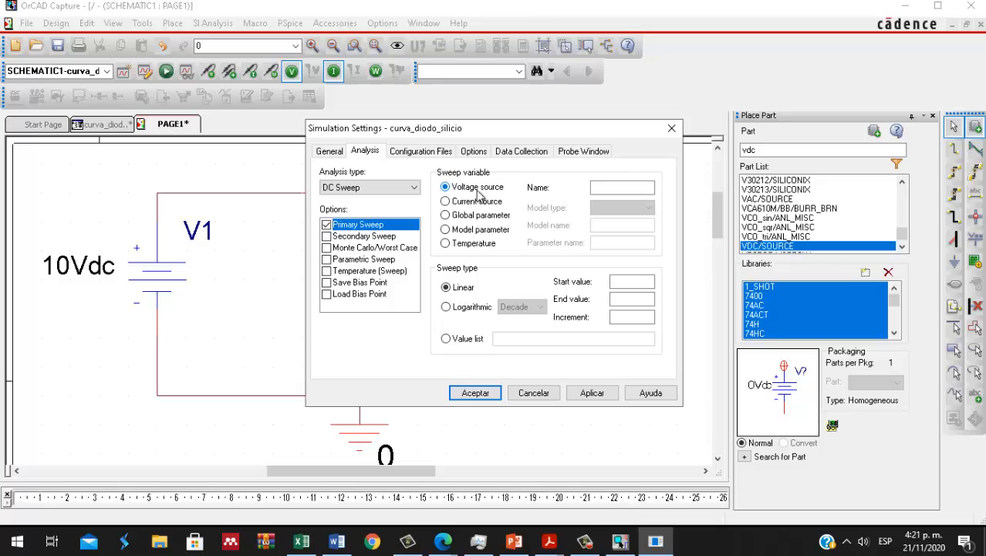
{"action": "left_click", "coordinate": [634, 188]}
{"action": "type", "text": "V1"}
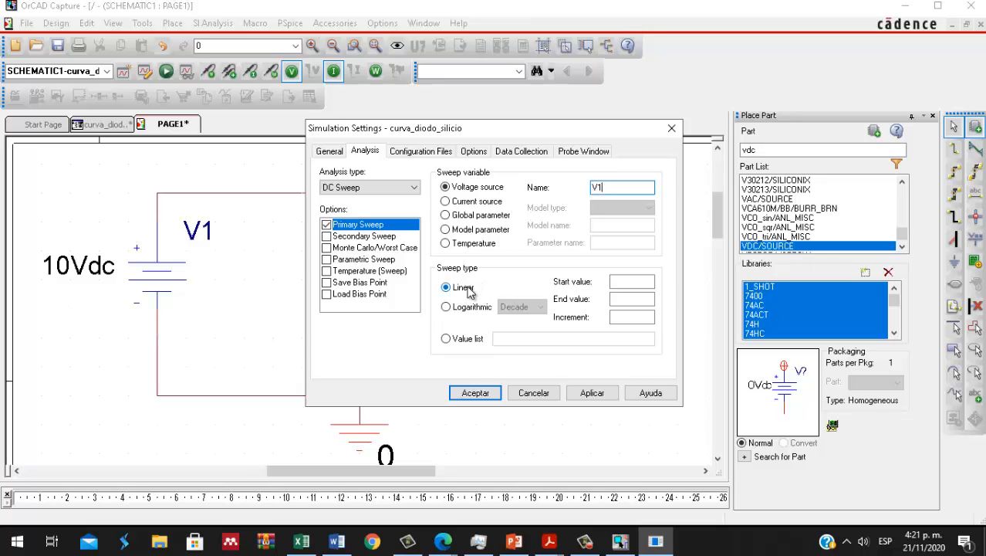
Step: Define a linear sweep from 0 to 15 with an increment of 0.5, and apply and accept the simulation settings
{"action": "left_click", "coordinate": [638, 282]}
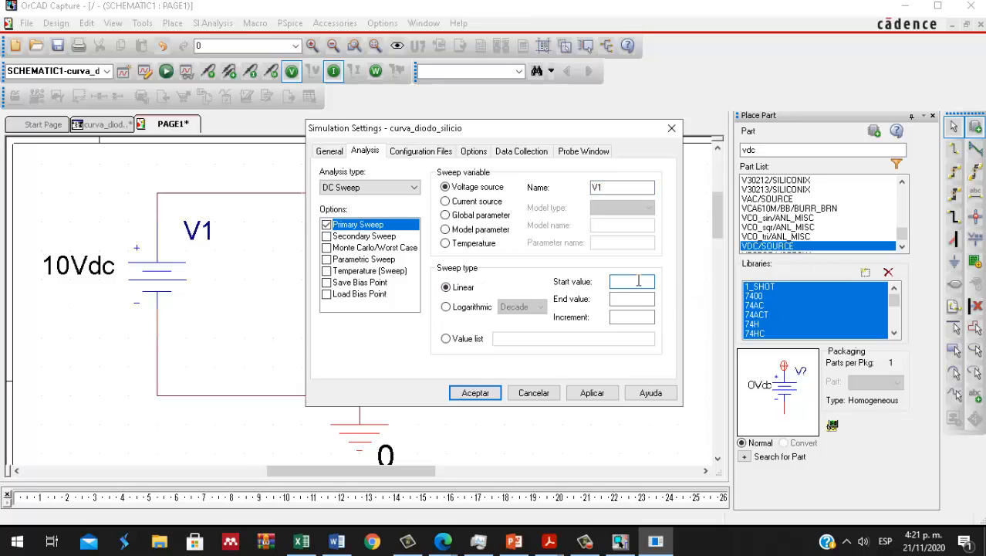
{"action": "type", "text": "0"}
{"action": "left_click", "coordinate": [632, 298]}
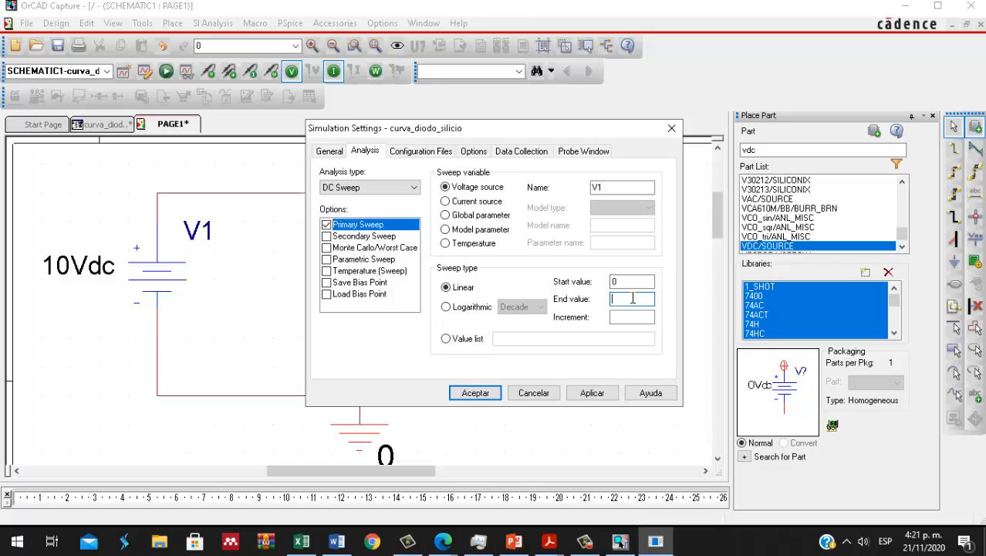
{"action": "type", "text": "2"}
{"action": "key", "text": "BackSpace"}
{"action": "type", "text": "15"}
{"action": "left_click", "coordinate": [629, 316]}
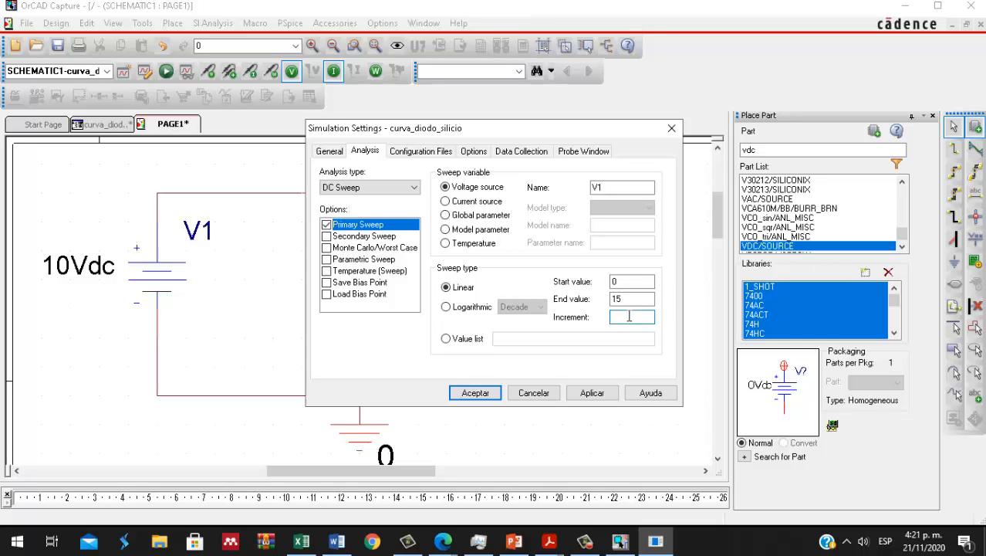
{"action": "type", "text": "0.5"}
{"action": "left_click", "coordinate": [591, 395]}
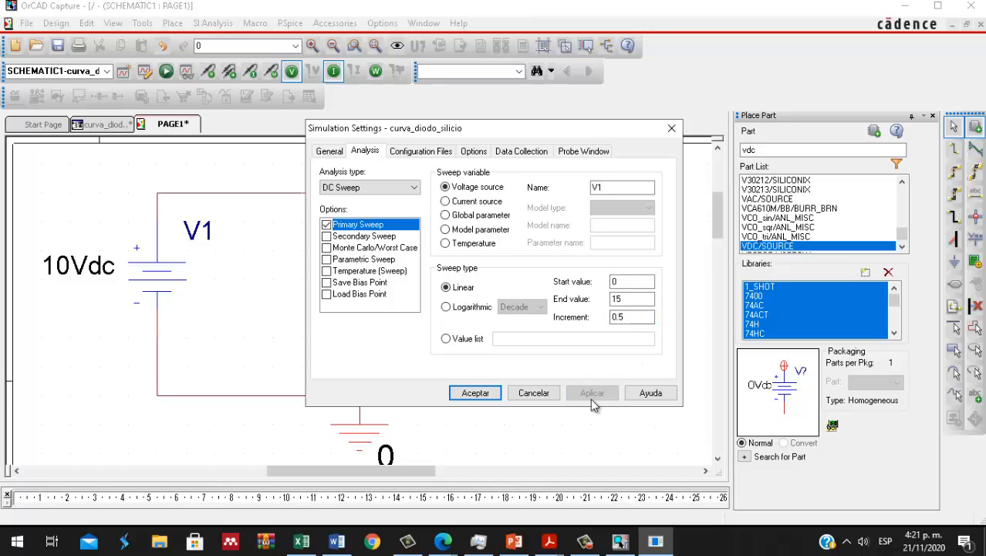
{"action": "left_click", "coordinate": [492, 395]}
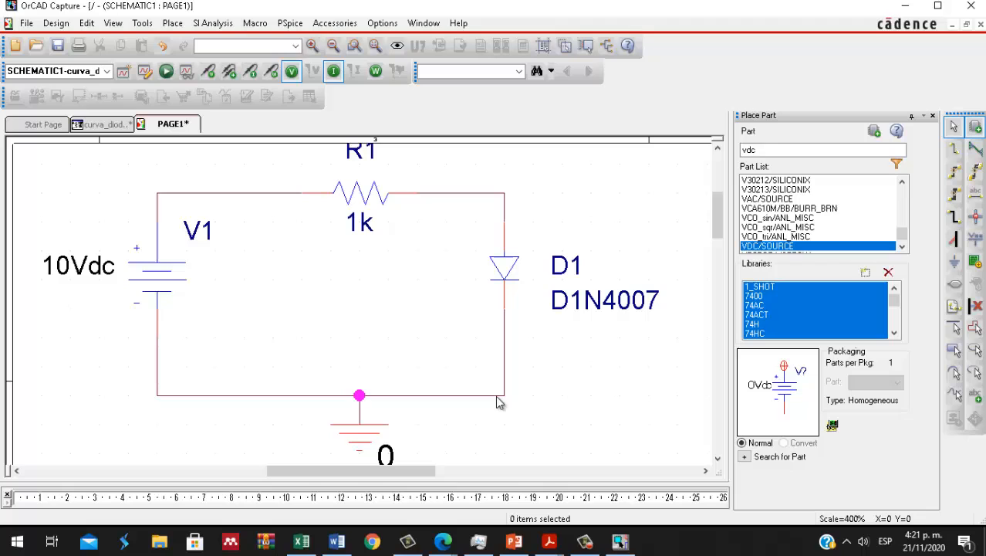
Step: Run the simulation of curva_diodo_silicio and minimise its results window to return to the schematic
{"action": "left_click", "coordinate": [170, 74]}
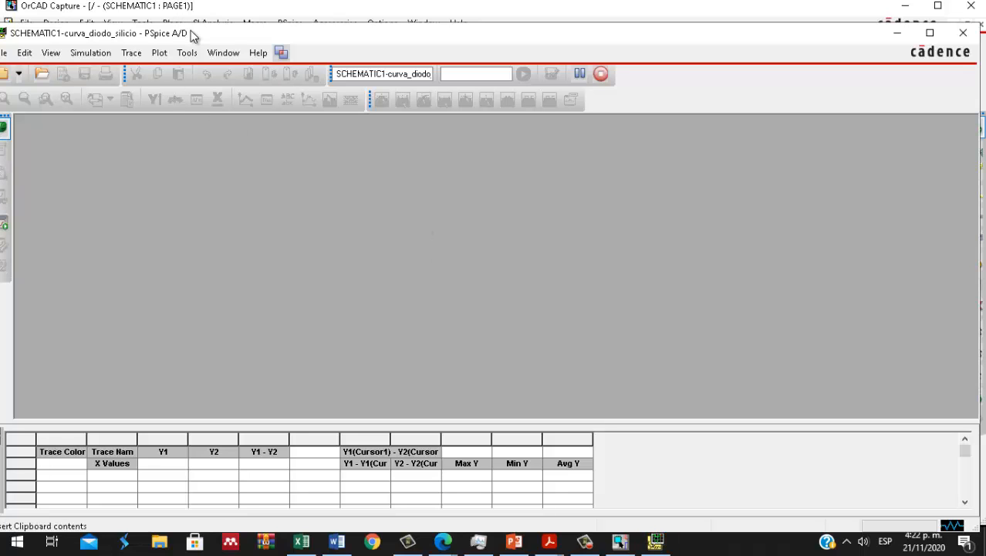
{"action": "left_click_drag", "start_coordinate": [196, 34], "coordinate": [220, 21]}
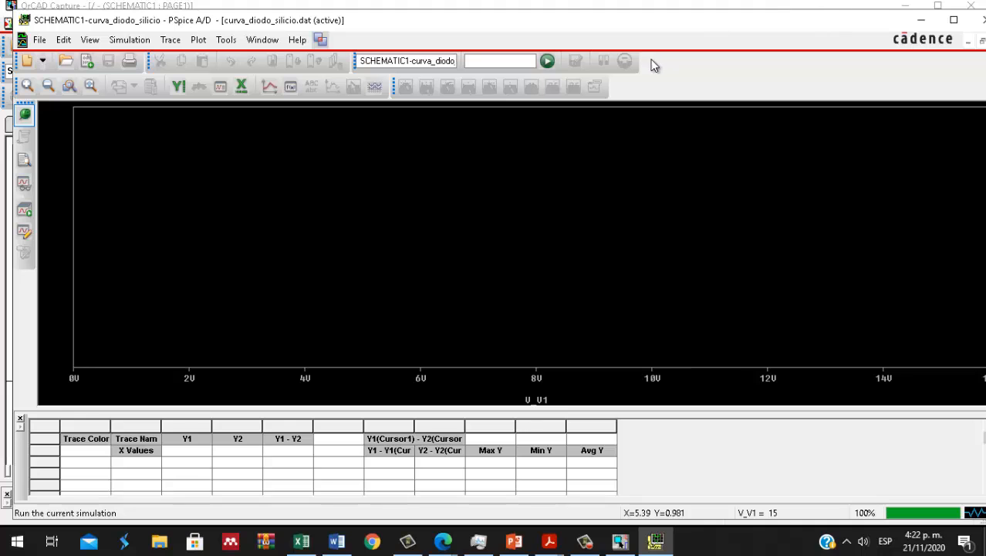
{"action": "left_click", "coordinate": [907, 22]}
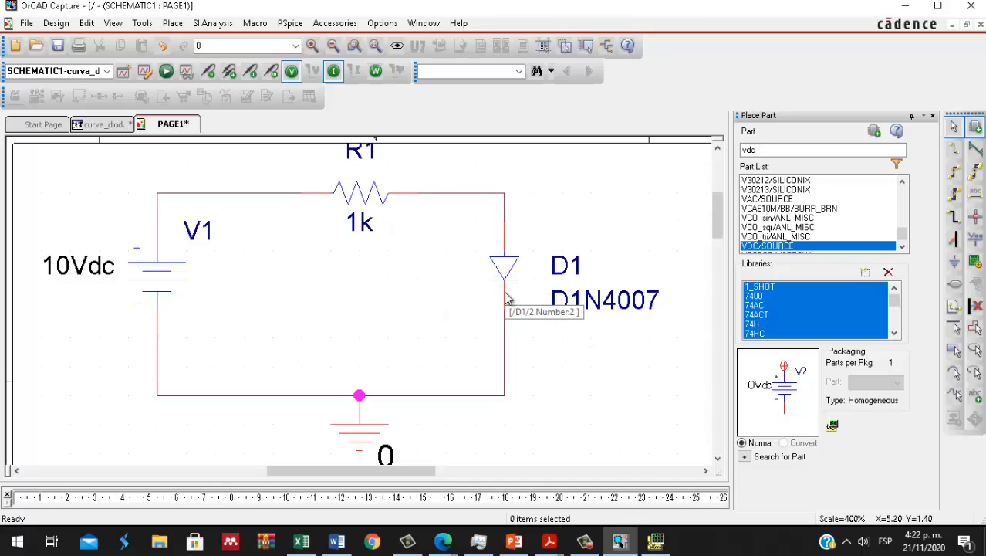
Step: Place a current marker on D1's upper pin and differential voltage markers on the wires above and below the diode
{"action": "left_click", "coordinate": [253, 75]}
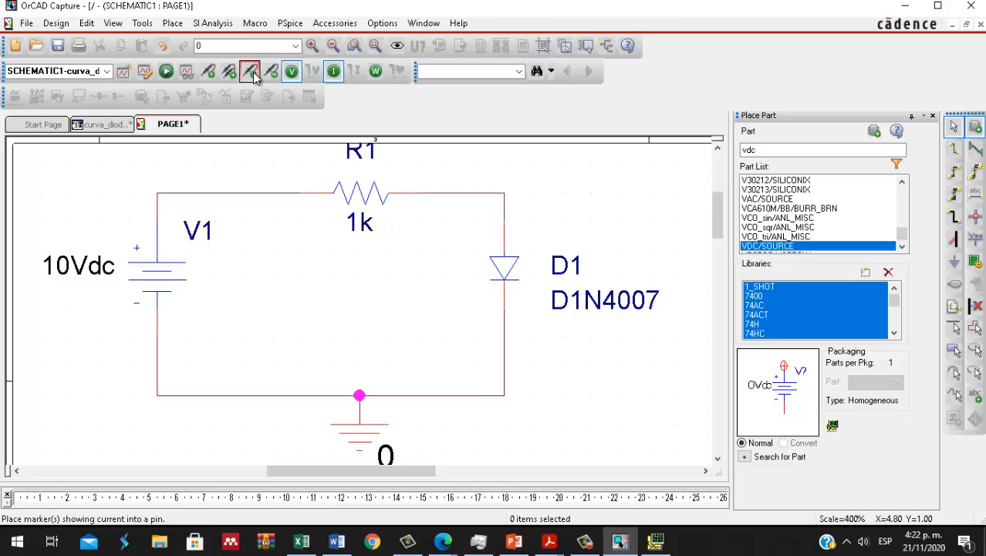
{"action": "left_click", "coordinate": [511, 230]}
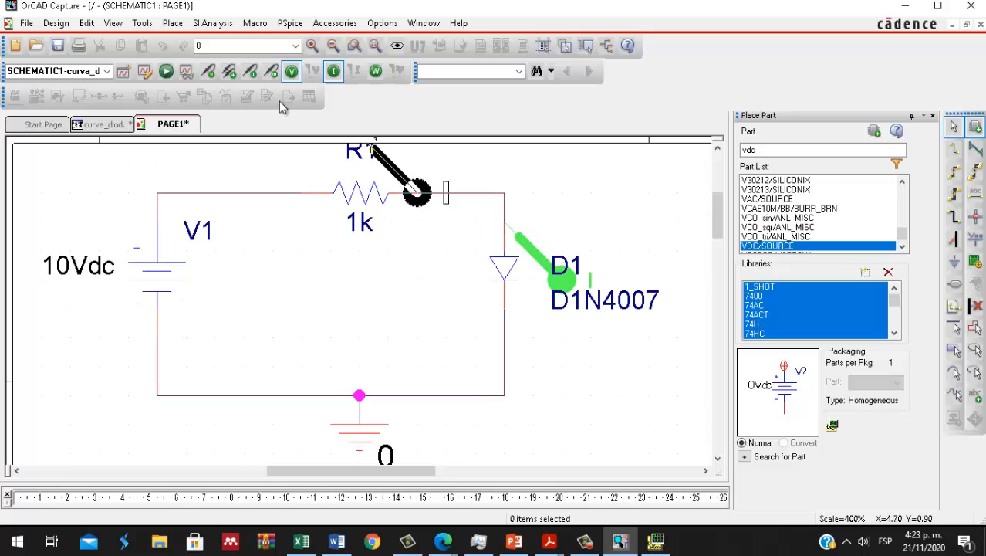
{"action": "left_click", "coordinate": [512, 195]}
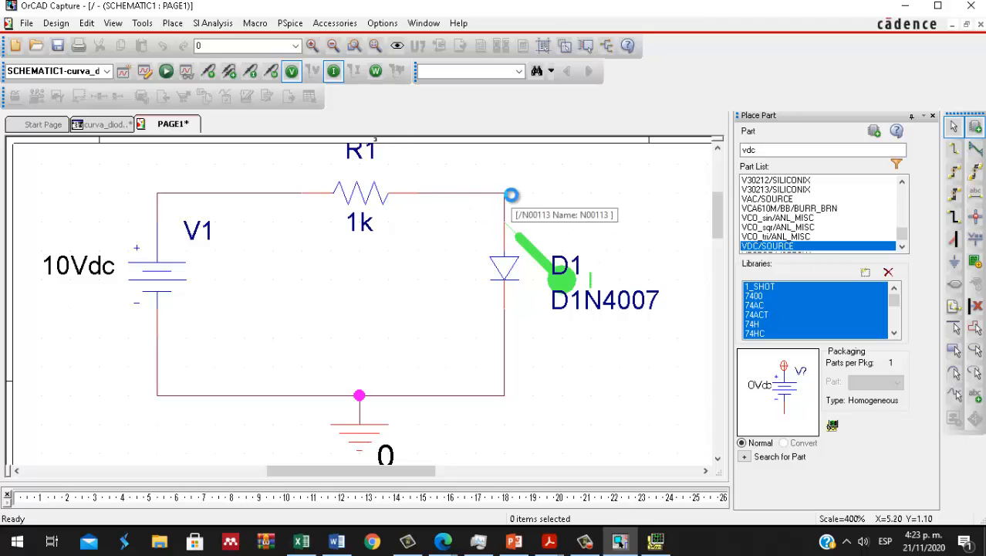
{"action": "left_click", "coordinate": [514, 396]}
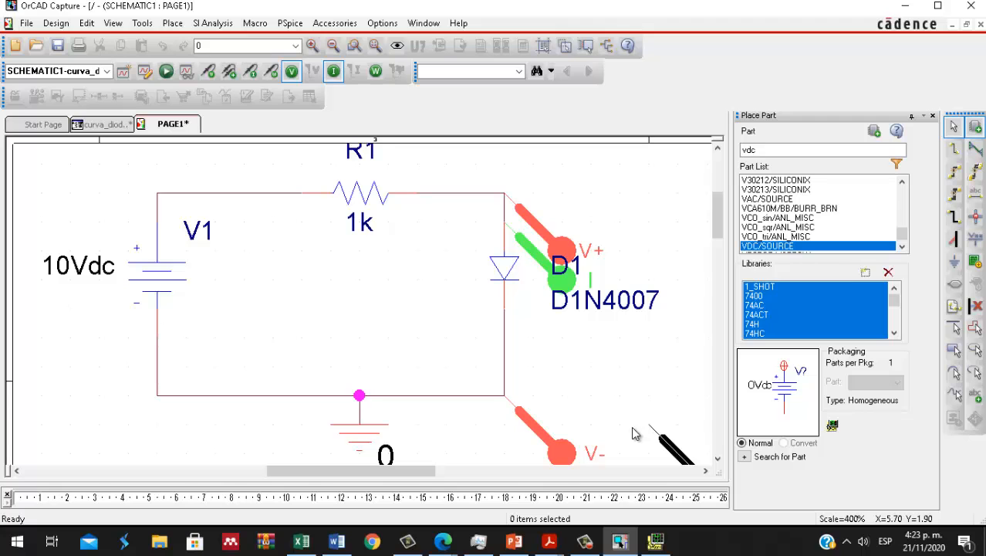
Step: Switch to PSpice A/D to view the diode traces and check the plot's Y-axis settings
{"action": "left_click", "coordinate": [658, 542]}
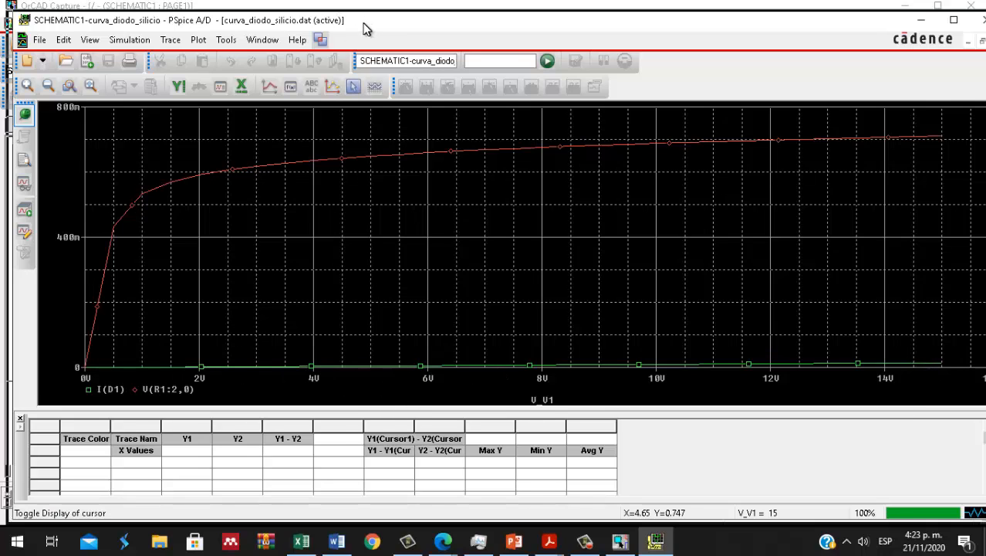
{"action": "left_click_drag", "start_coordinate": [364, 23], "coordinate": [357, 23]}
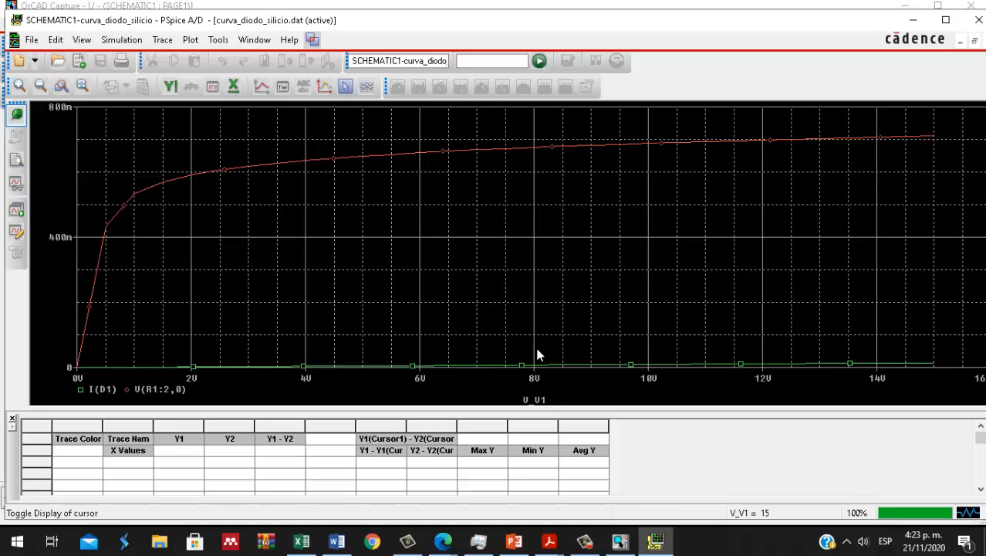
{"action": "left_click_drag", "start_coordinate": [462, 26], "coordinate": [453, 24]}
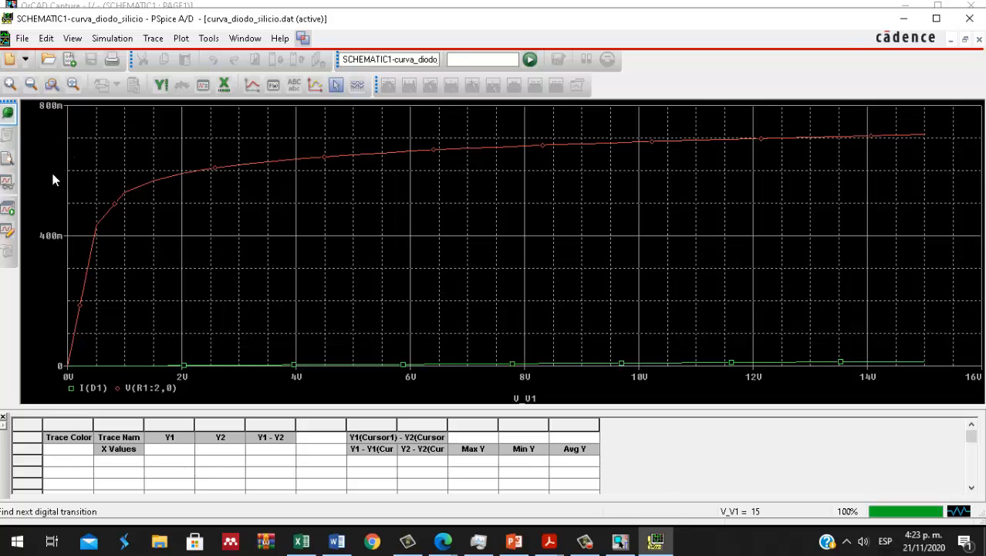
{"action": "double_click", "coordinate": [51, 236]}
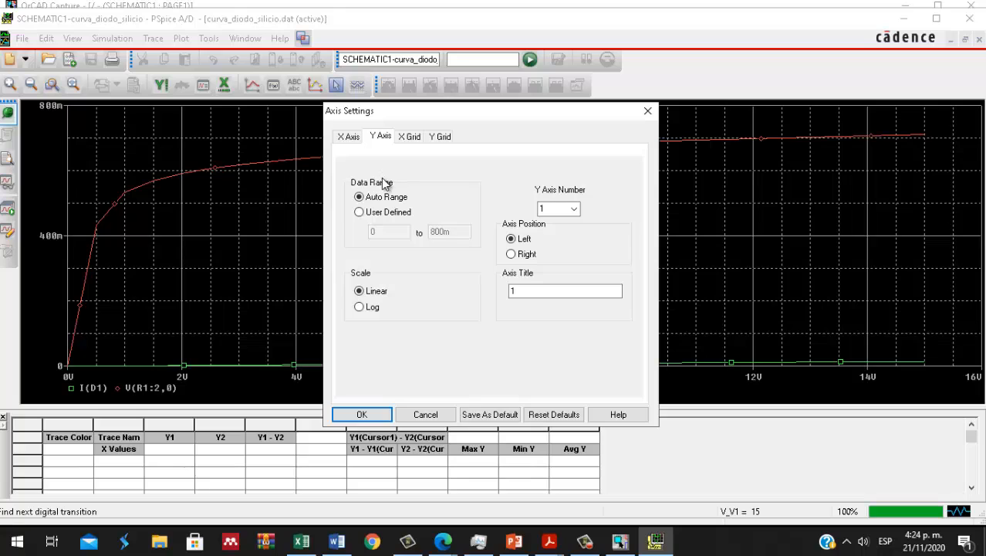
{"action": "left_click", "coordinate": [647, 111]}
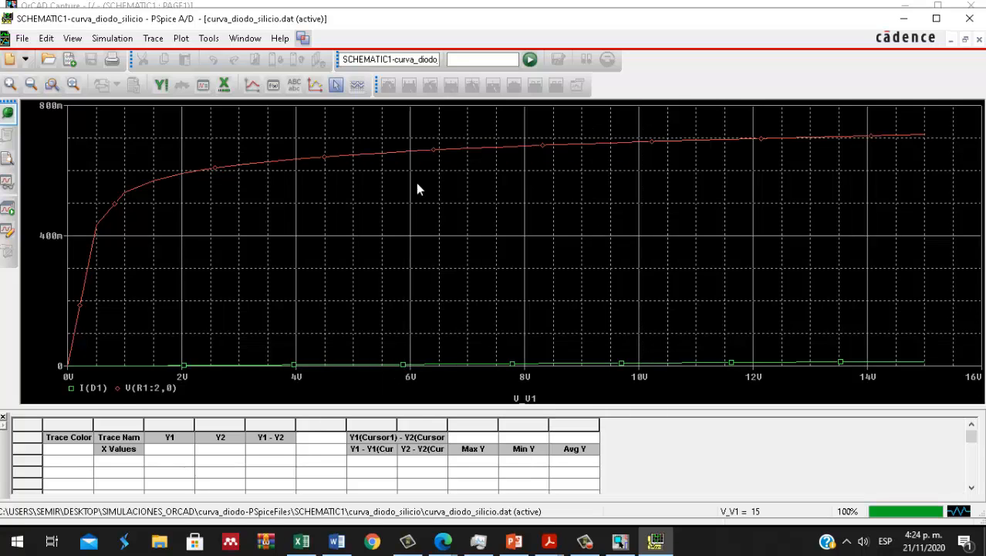
Step: Remove the voltage trace V(R1:2,0) from the plot and set the X-axis variable to V(D1:1)- V(D1:2)
{"action": "left_click", "coordinate": [100, 391]}
{"action": "key", "text": "Delete"}
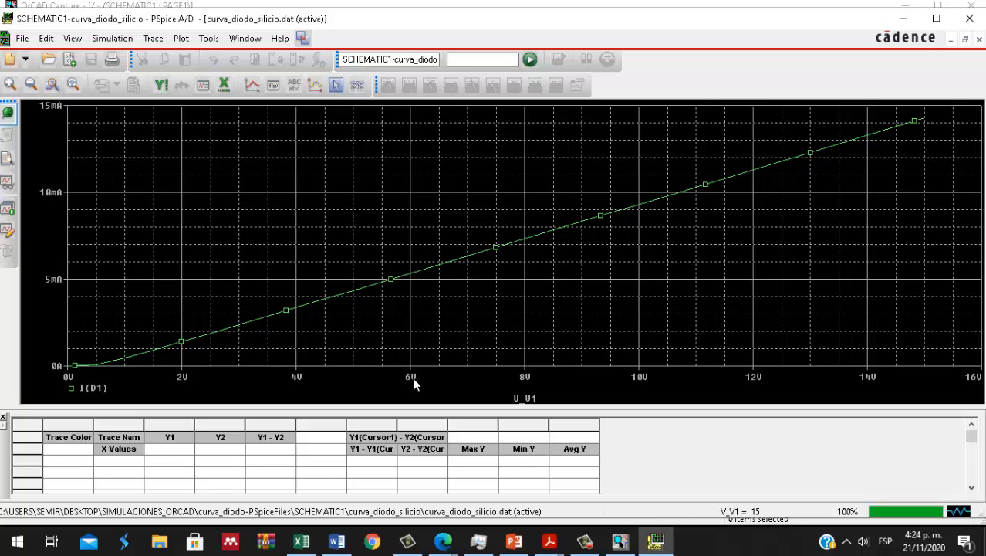
{"action": "double_click", "coordinate": [529, 383]}
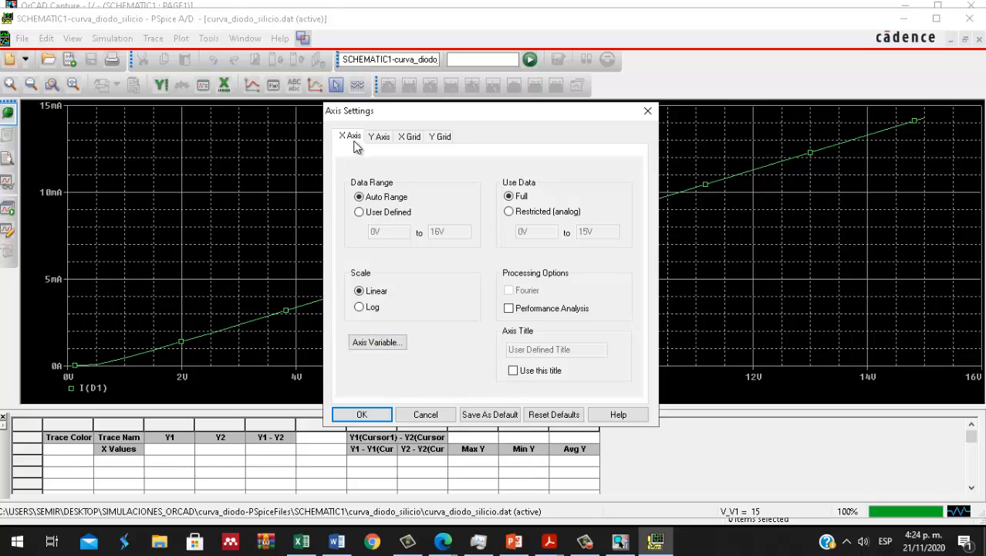
{"action": "left_click", "coordinate": [373, 346]}
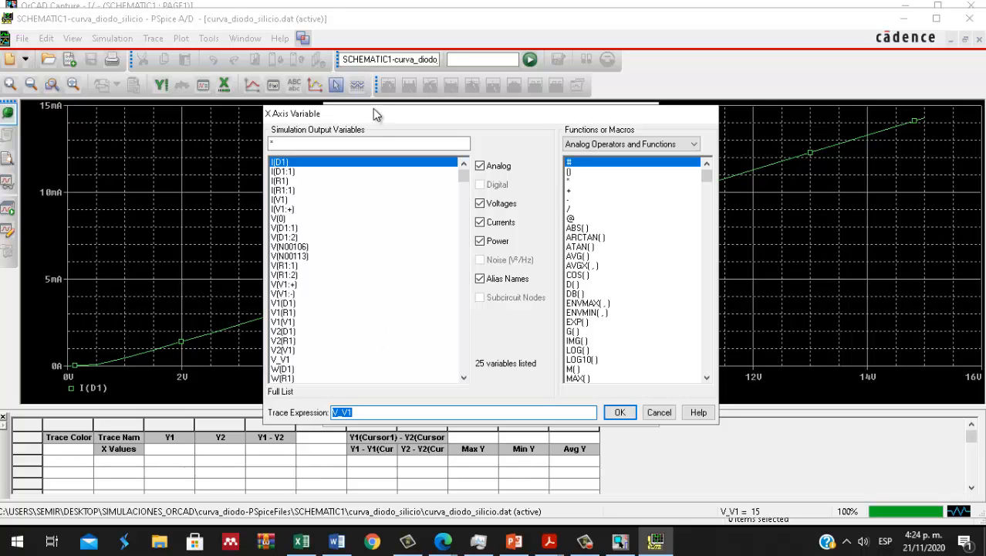
{"action": "left_click_drag", "start_coordinate": [372, 112], "coordinate": [367, 78]}
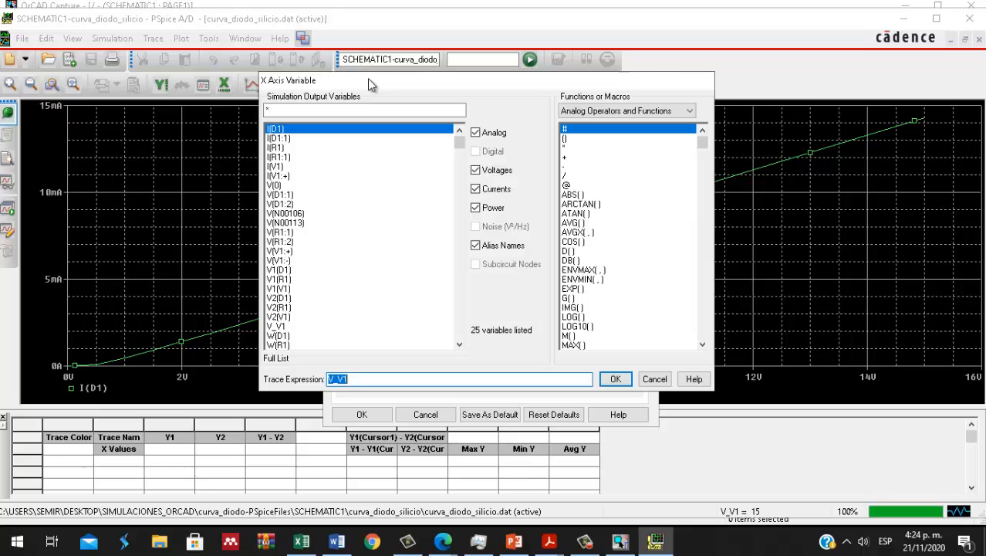
{"action": "left_click", "coordinate": [274, 196]}
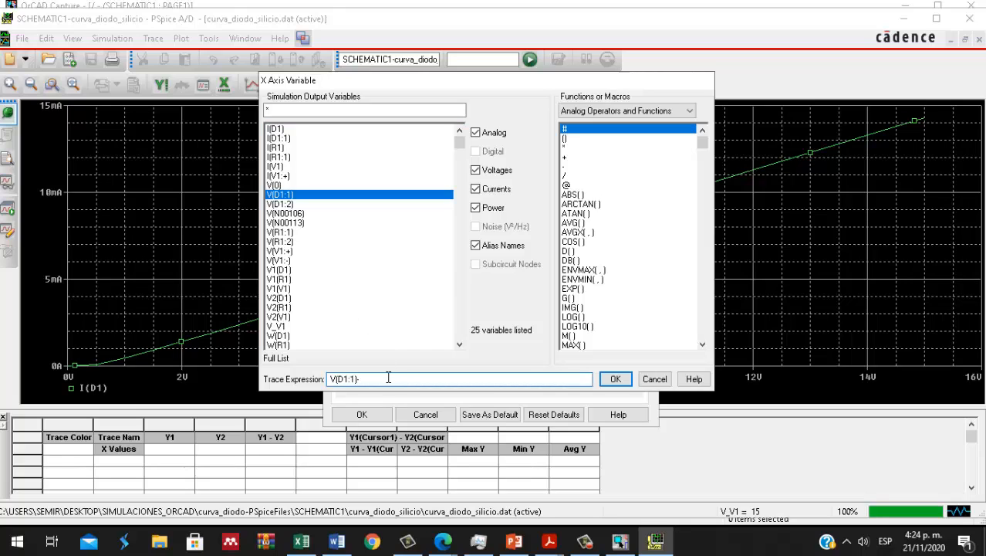
{"action": "left_click", "coordinate": [291, 203]}
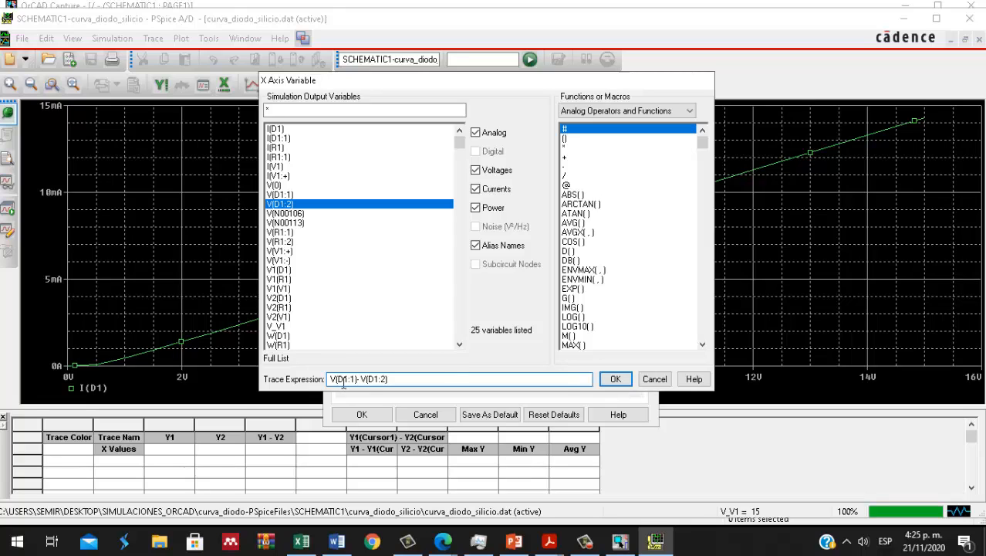
{"action": "left_click_drag", "start_coordinate": [356, 379], "coordinate": [331, 379]}
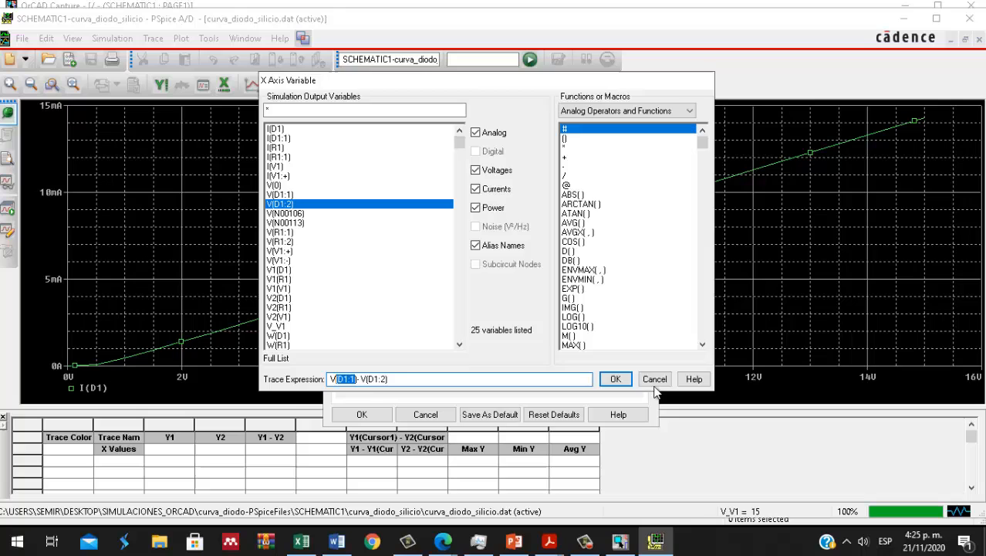
{"action": "left_click", "coordinate": [615, 378]}
{"action": "left_click", "coordinate": [378, 417]}
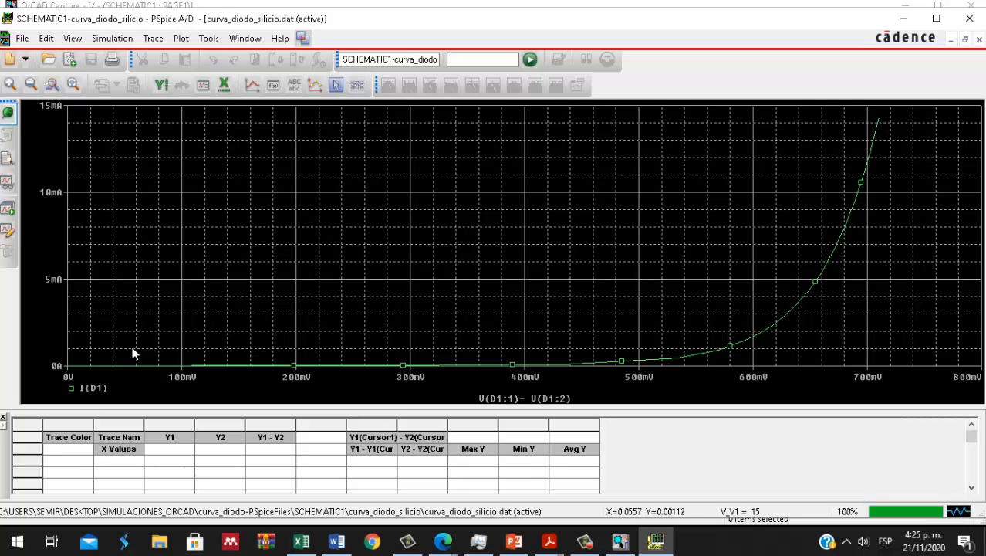
Step: Give the I(D1) trace a thicker line width in its trace properties
{"action": "left_click", "coordinate": [781, 317]}
{"action": "right_click", "coordinate": [784, 325]}
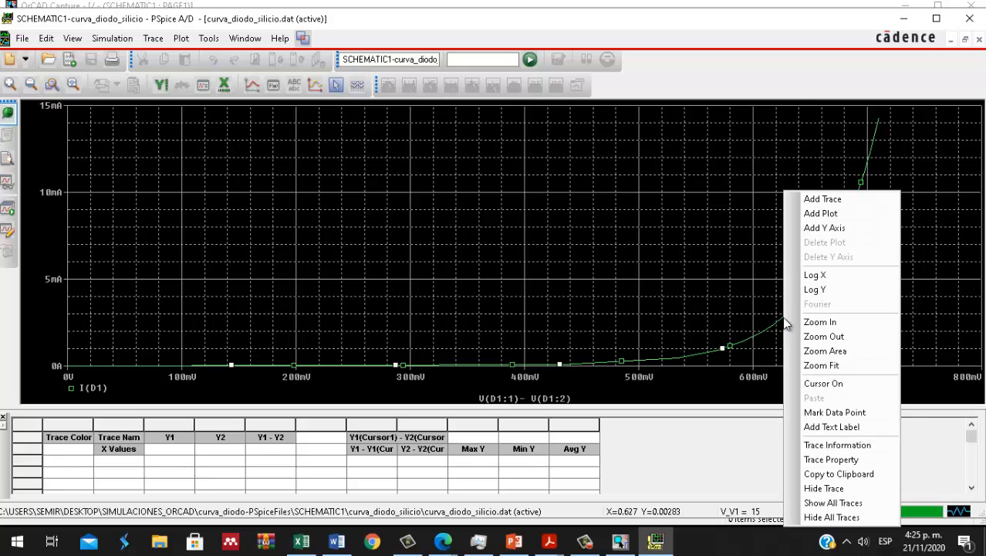
{"action": "left_click", "coordinate": [841, 460]}
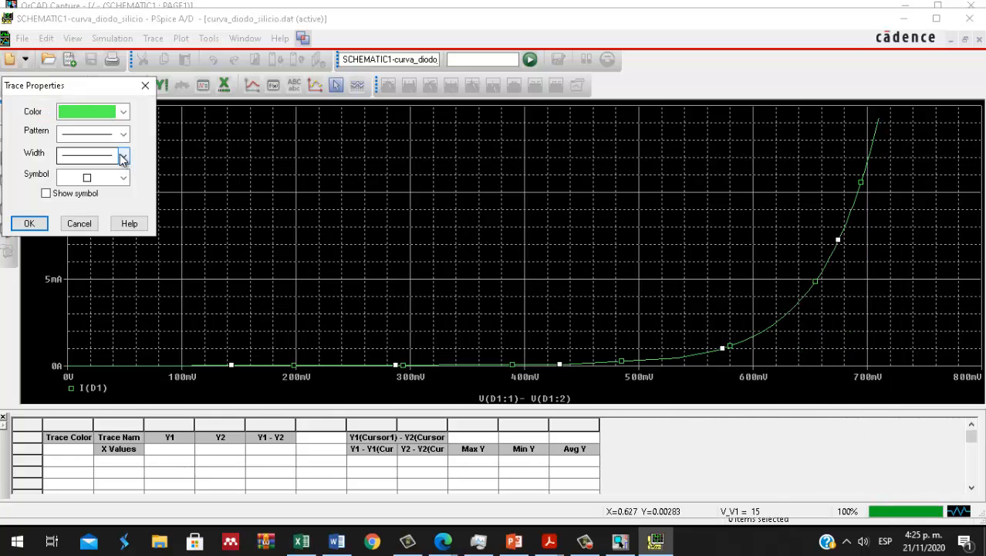
{"action": "left_click", "coordinate": [123, 157]}
{"action": "left_click", "coordinate": [104, 193]}
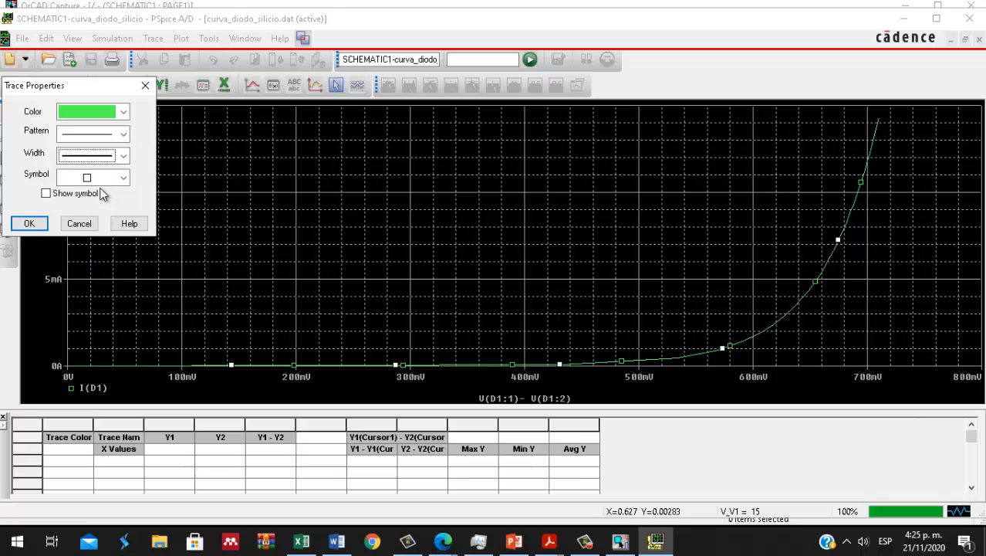
{"action": "left_click", "coordinate": [31, 223]}
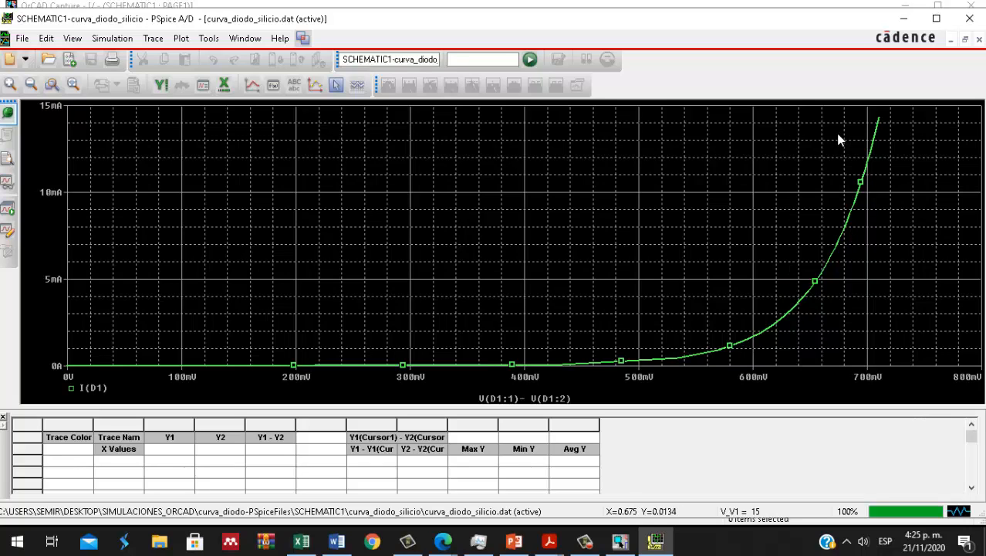
Step: Display the cursors and measure the I(D1) curve with cursor 1 at about 700 mV and near its upper end at about 708 mV
{"action": "left_click", "coordinate": [335, 88]}
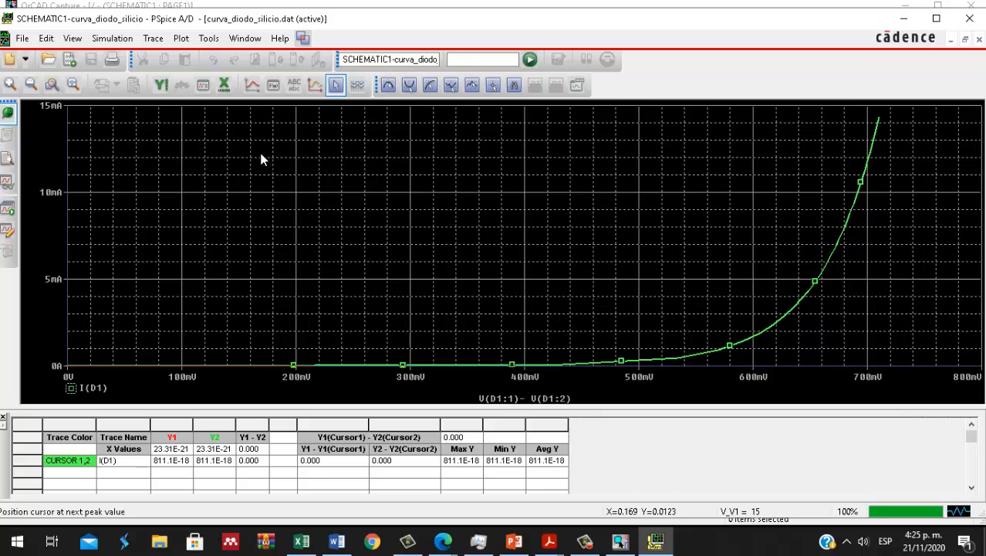
{"action": "left_click", "coordinate": [357, 232]}
{"action": "left_click_drag", "start_coordinate": [358, 232], "coordinate": [869, 277]}
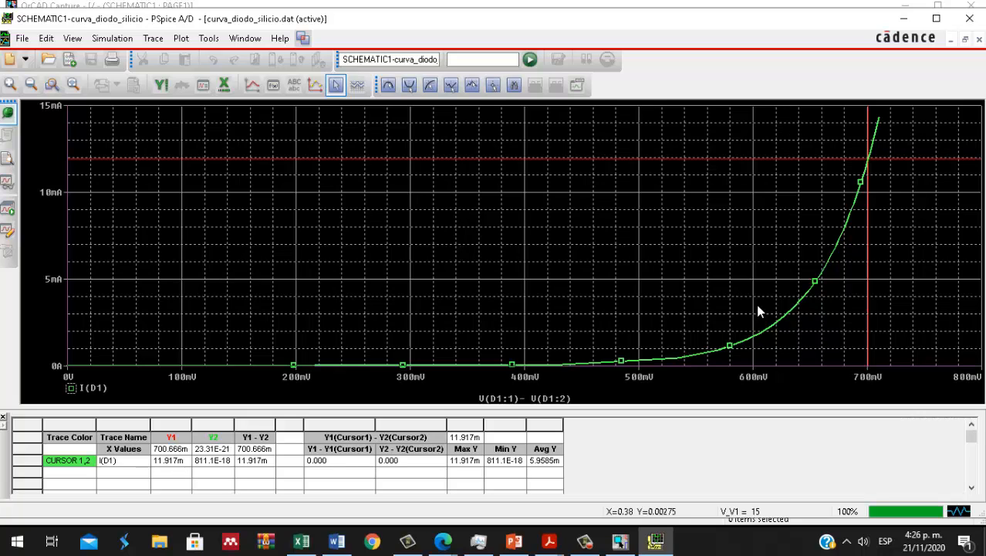
{"action": "mouse_move", "coordinate": [819, 179]}
{"action": "left_mouse_down"}
{"action": "mouse_move", "coordinate": [891, 188]}
{"action": "mouse_move", "coordinate": [901, 177]}
{"action": "mouse_move", "coordinate": [857, 180]}
{"action": "mouse_move", "coordinate": [912, 199]}
{"action": "left_mouse_up"}
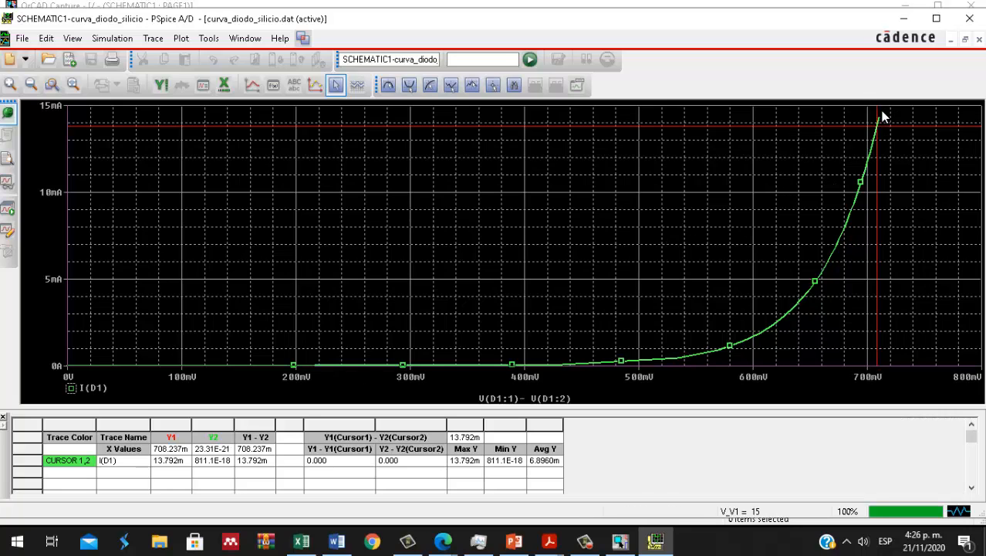
{"action": "left_click_drag", "start_coordinate": [863, 165], "coordinate": [903, 259]}
Step: Switch to OrCAD Capture and set the DC sweep's start value to -15 in the curva_diodo_silicio simulation profile
{"action": "left_click", "coordinate": [622, 538]}
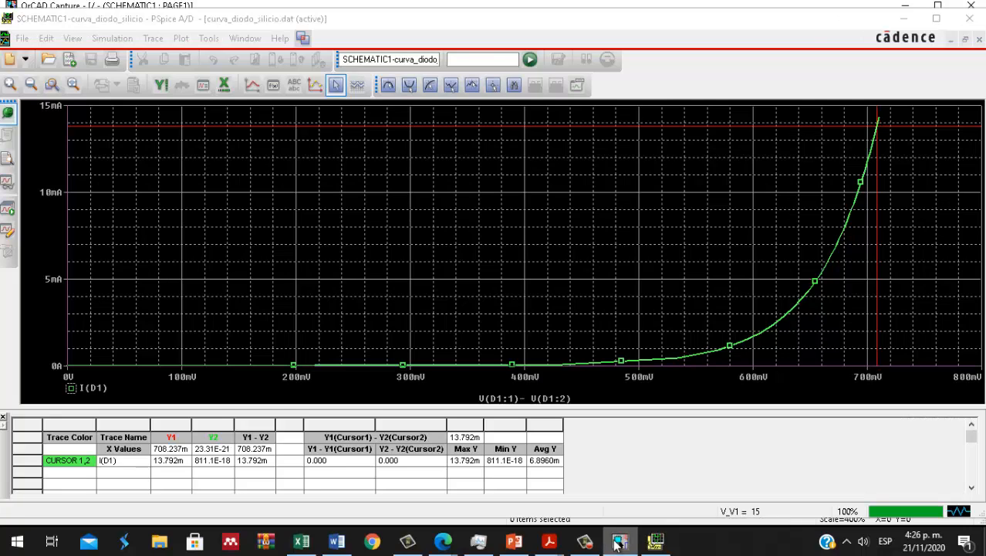
{"action": "left_click", "coordinate": [621, 543]}
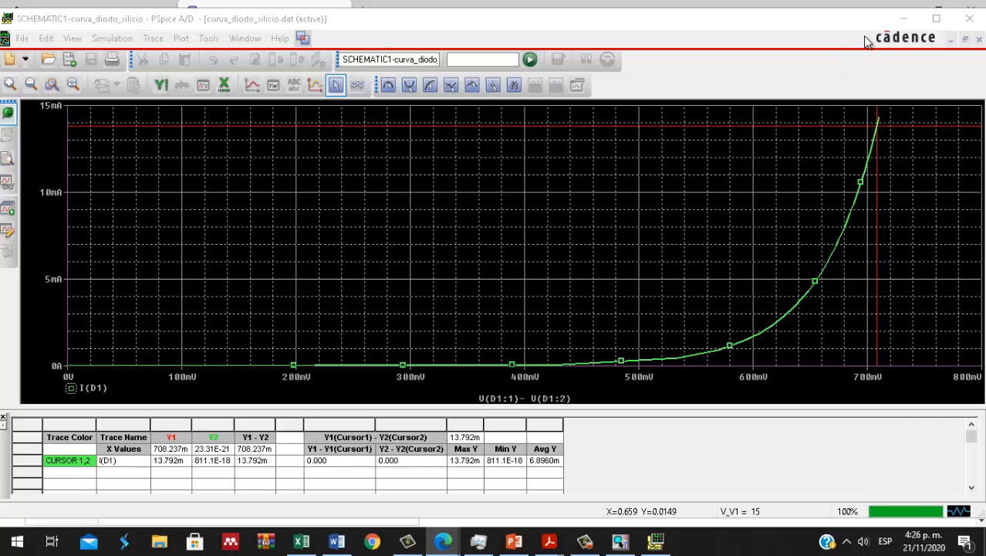
{"action": "left_click", "coordinate": [901, 21]}
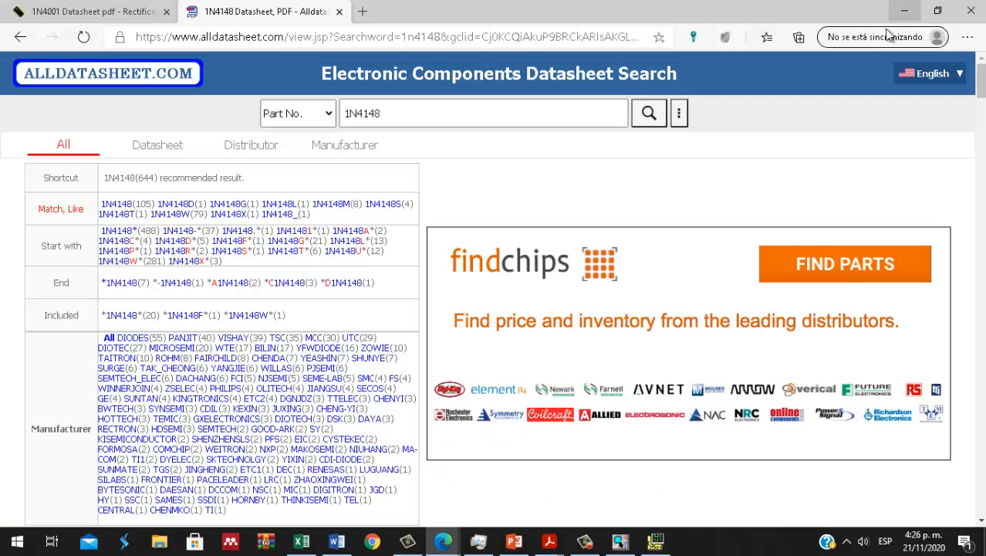
{"action": "left_click", "coordinate": [621, 541]}
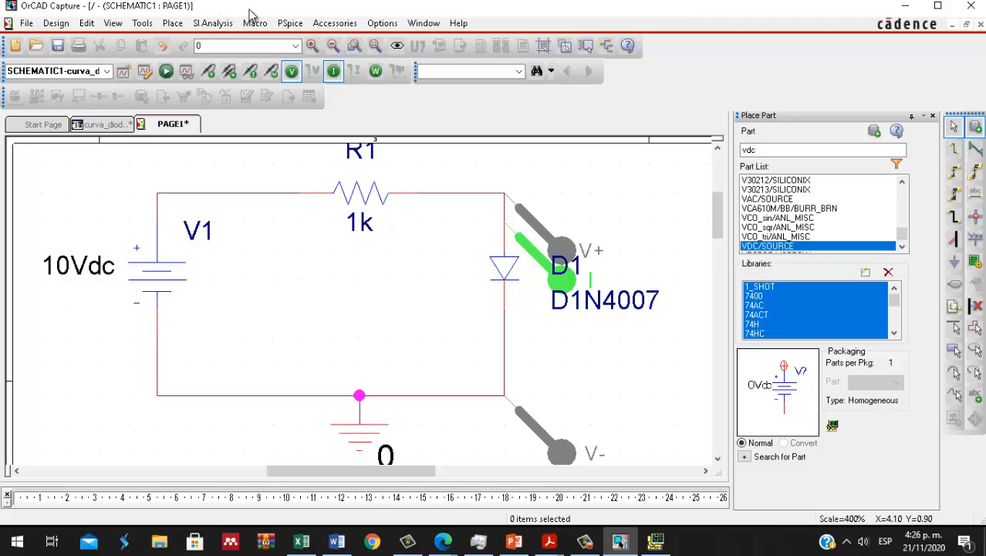
{"action": "left_click", "coordinate": [286, 24]}
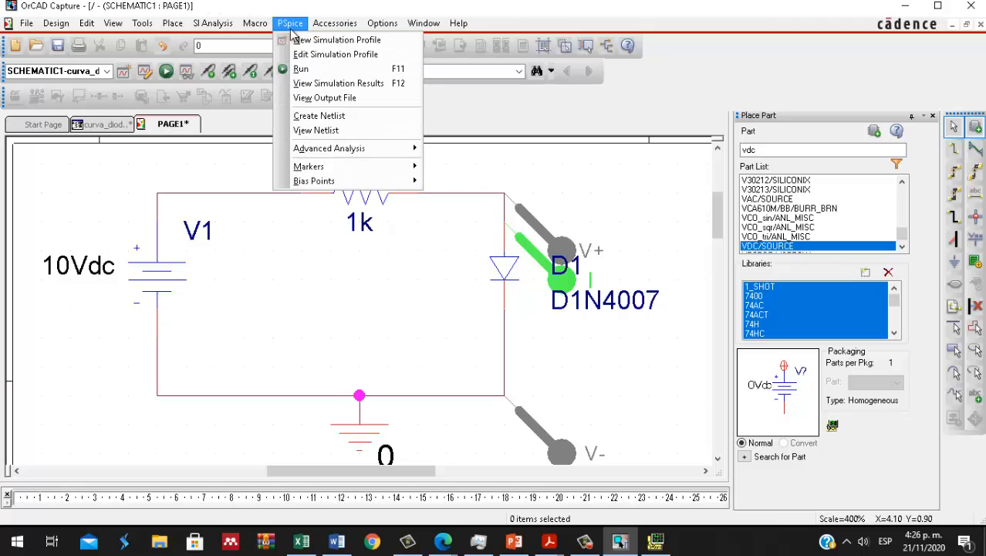
{"action": "left_click", "coordinate": [332, 55]}
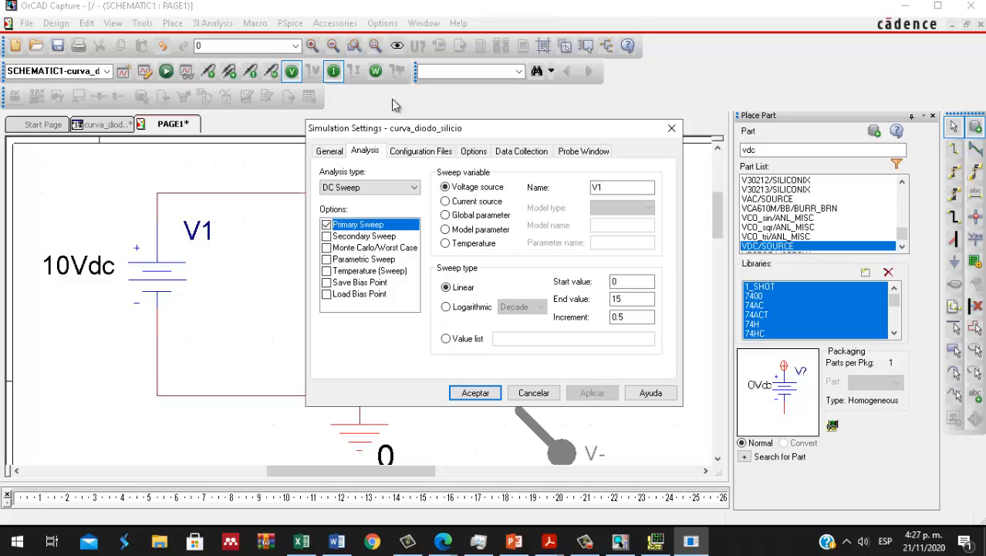
{"action": "left_click", "coordinate": [626, 280]}
{"action": "key", "text": "BackSpace"}
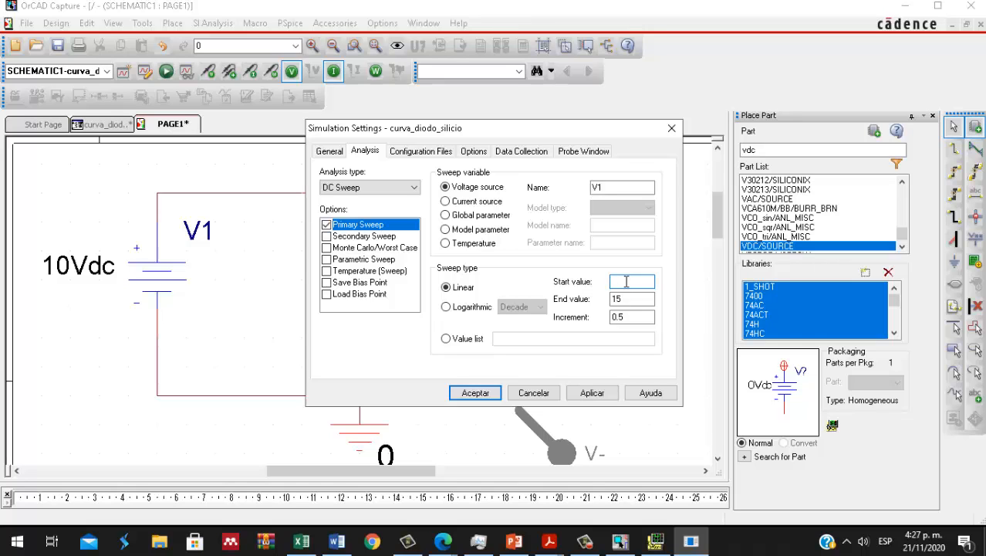
{"action": "type", "text": "-10"}
{"action": "key", "text": "Tab"}
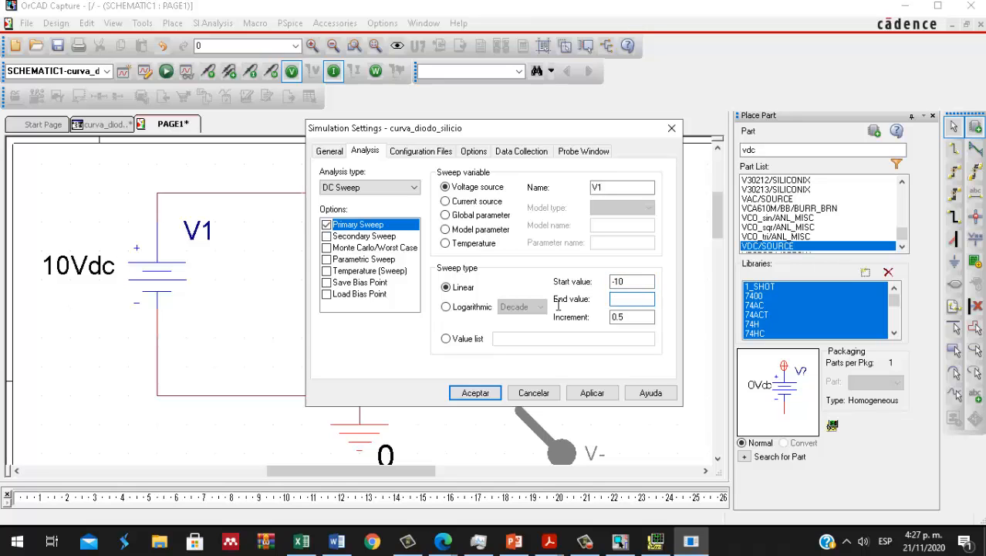
{"action": "left_click", "coordinate": [631, 283]}
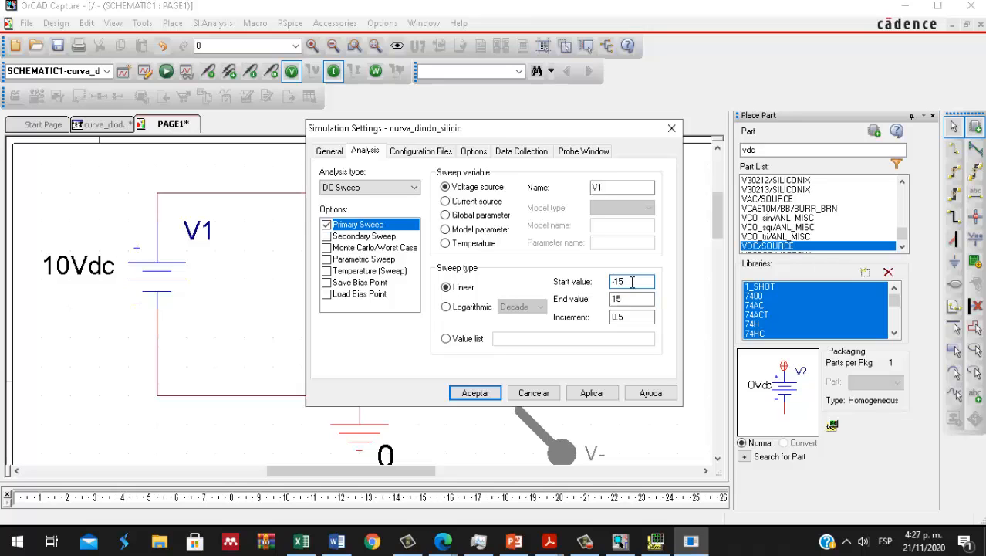
Step: Set the V1 sweep's end value to 0 and its increment to -0.5, and accept the simulation settings
{"action": "key", "text": "Tab"}
{"action": "type", "text": "0"}
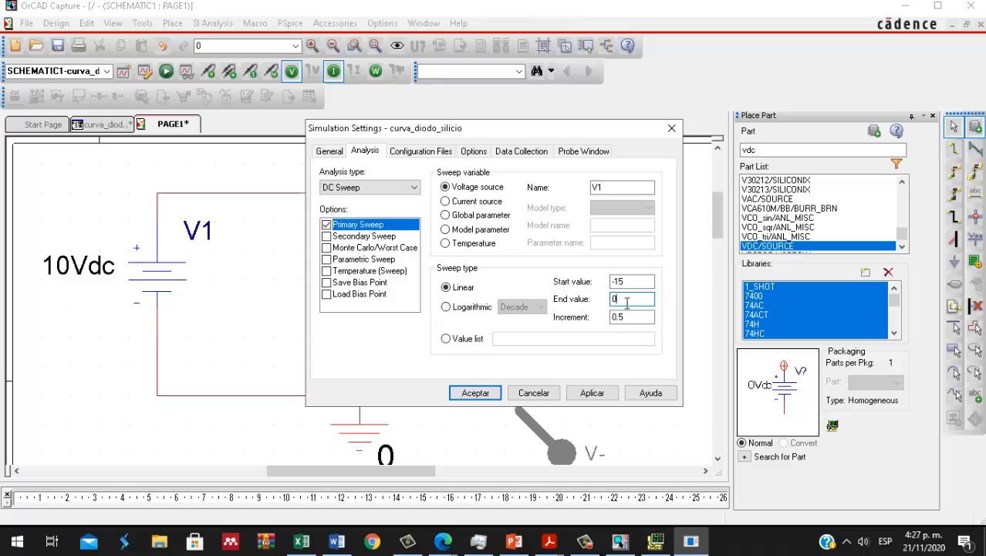
{"action": "key", "text": "Tab"}
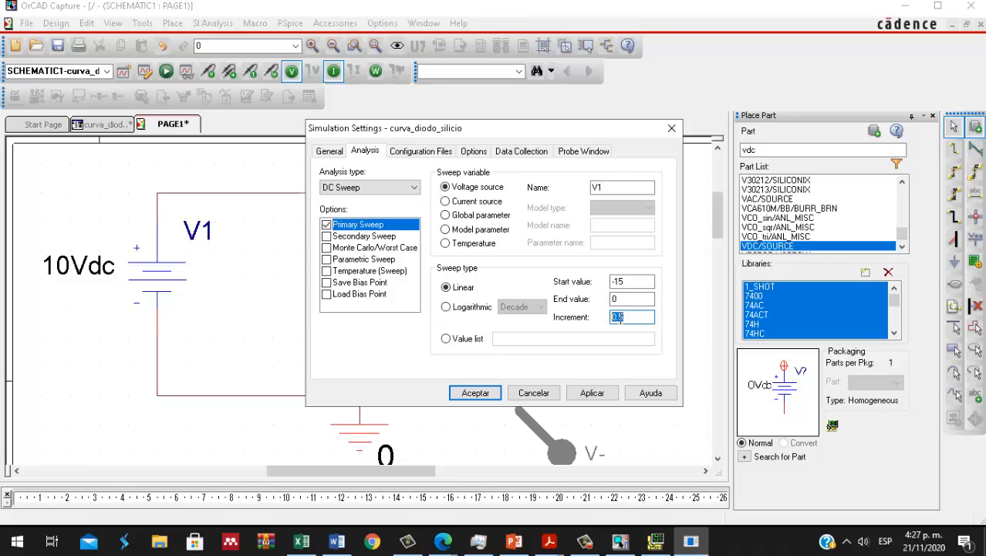
{"action": "left_click", "coordinate": [615, 317]}
{"action": "type", "text": "-"}
{"action": "left_click", "coordinate": [591, 393]}
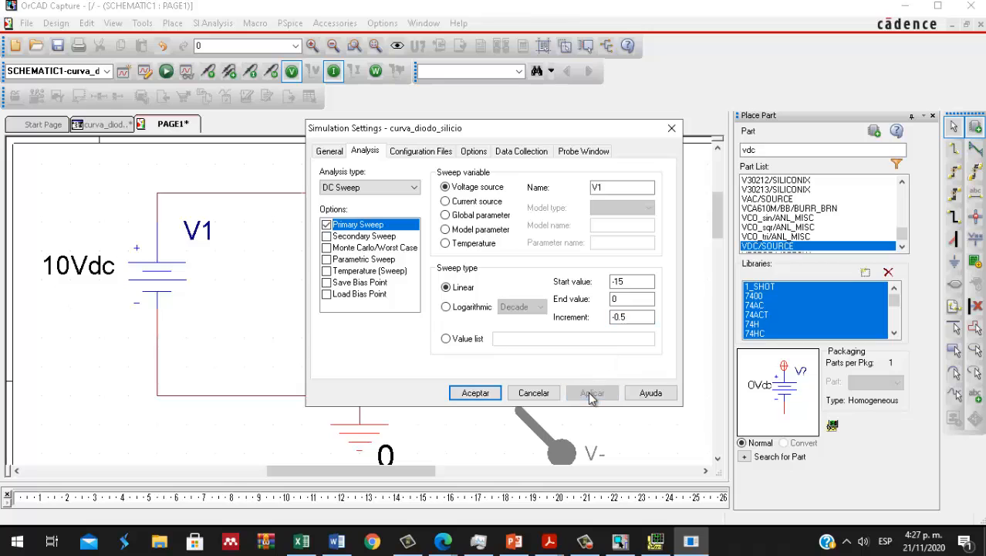
{"action": "left_click", "coordinate": [473, 395]}
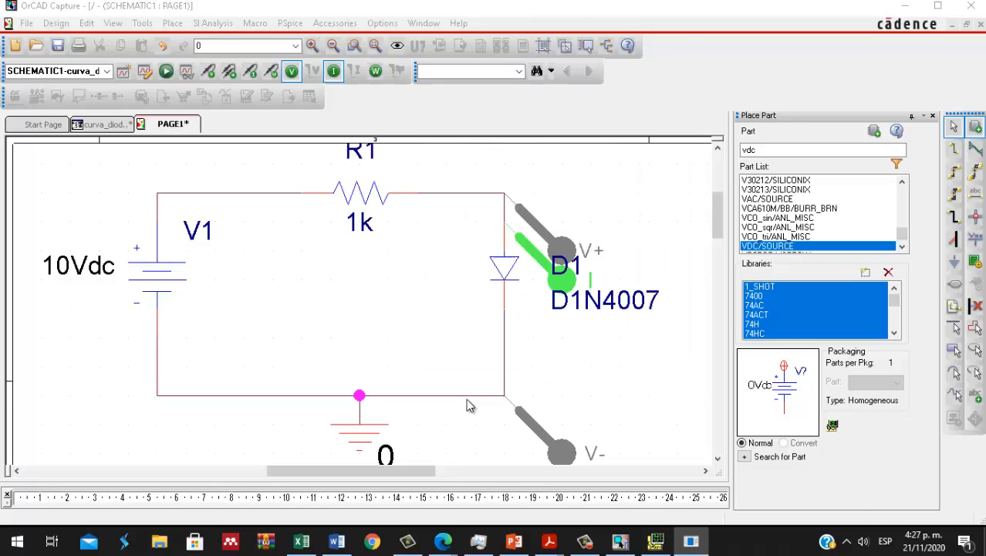
Step: Run the reverse-bias simulation and remove the V(R1:2,0) trace from the resulting plot
{"action": "left_click", "coordinate": [166, 71]}
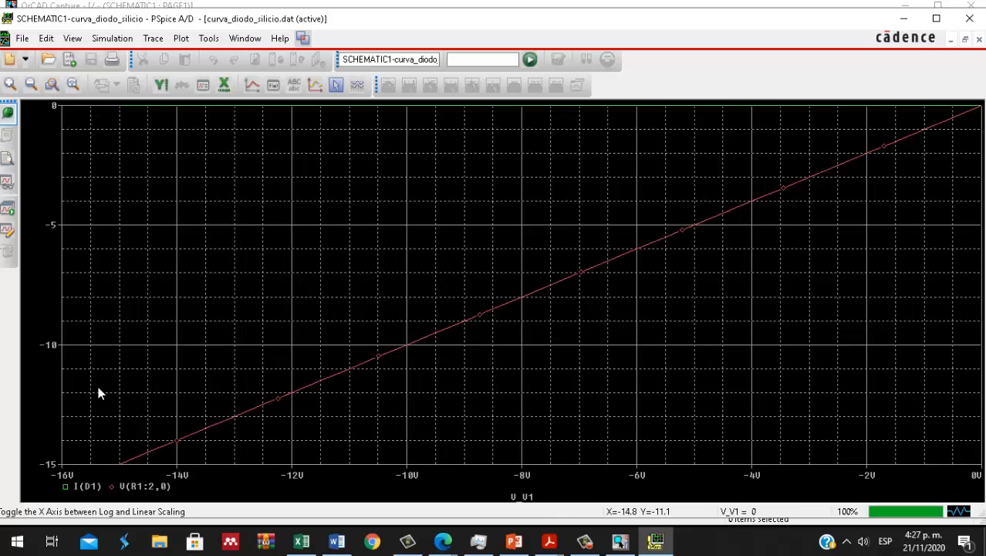
{"action": "left_click", "coordinate": [131, 488]}
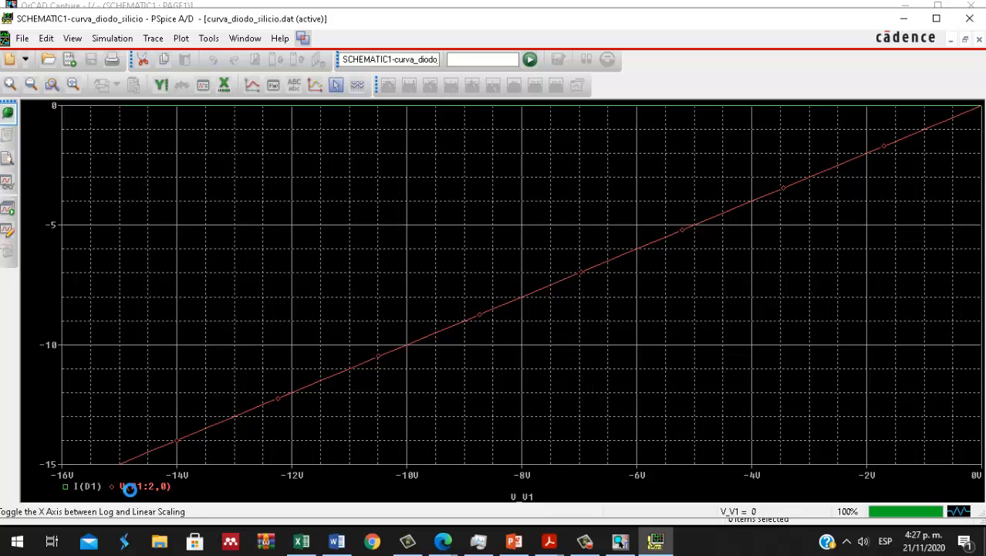
{"action": "key", "text": "Delete"}
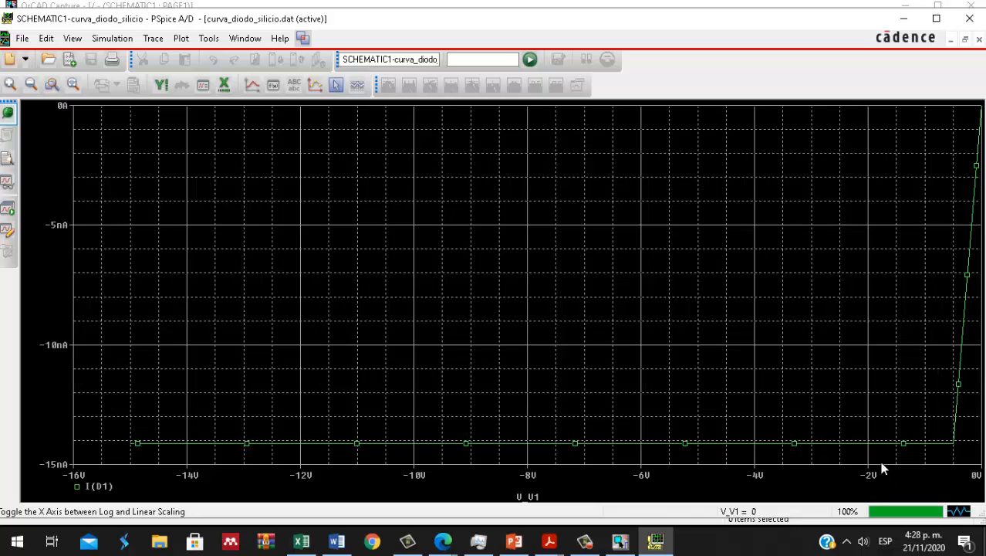
Step: Change the reverse-bias plot's X-axis variable to the diode voltage V(D1:1)- V(D1:2)
{"action": "double_click", "coordinate": [530, 478]}
{"action": "left_click", "coordinate": [378, 342]}
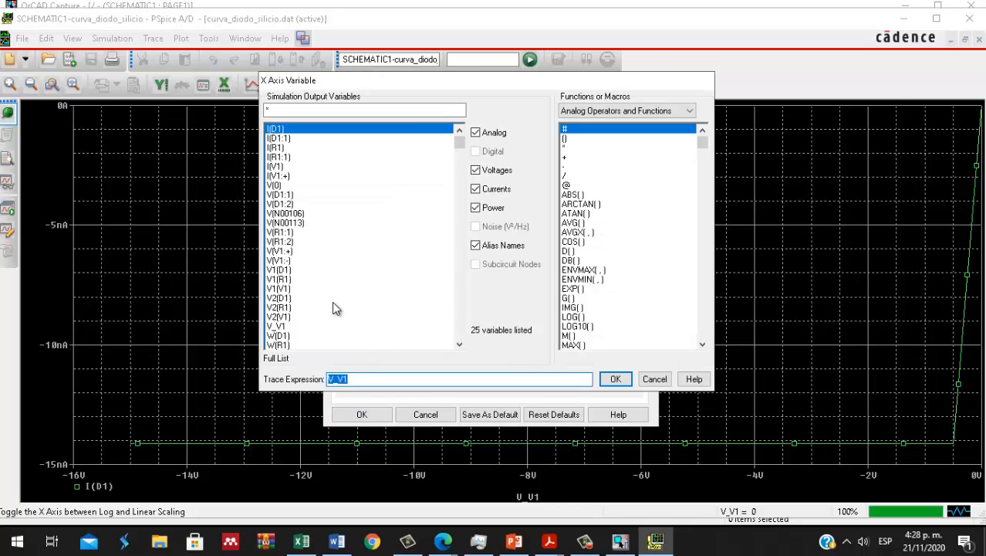
{"action": "key", "text": "BackSpace"}
{"action": "left_click", "coordinate": [283, 196]}
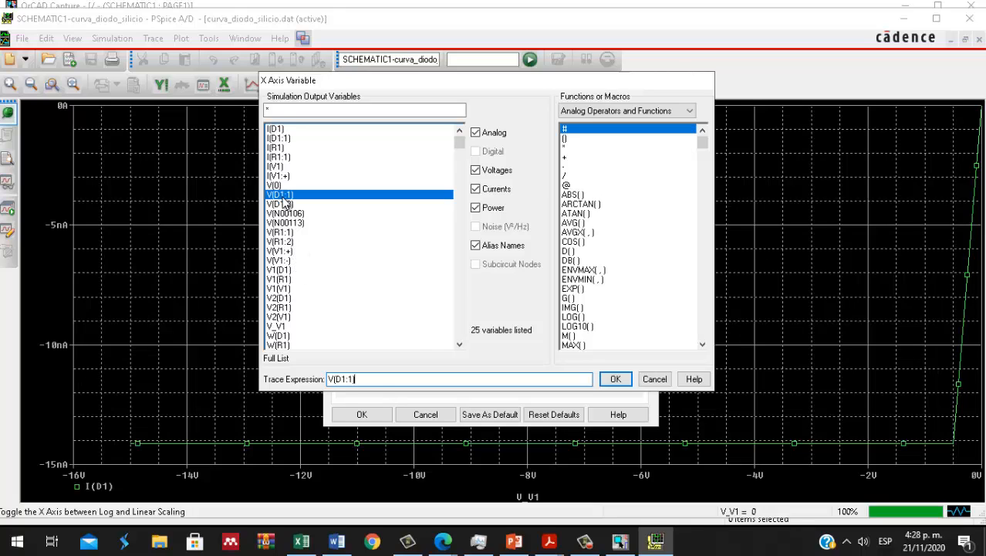
{"action": "type", "text": "-"}
{"action": "left_click", "coordinate": [278, 204]}
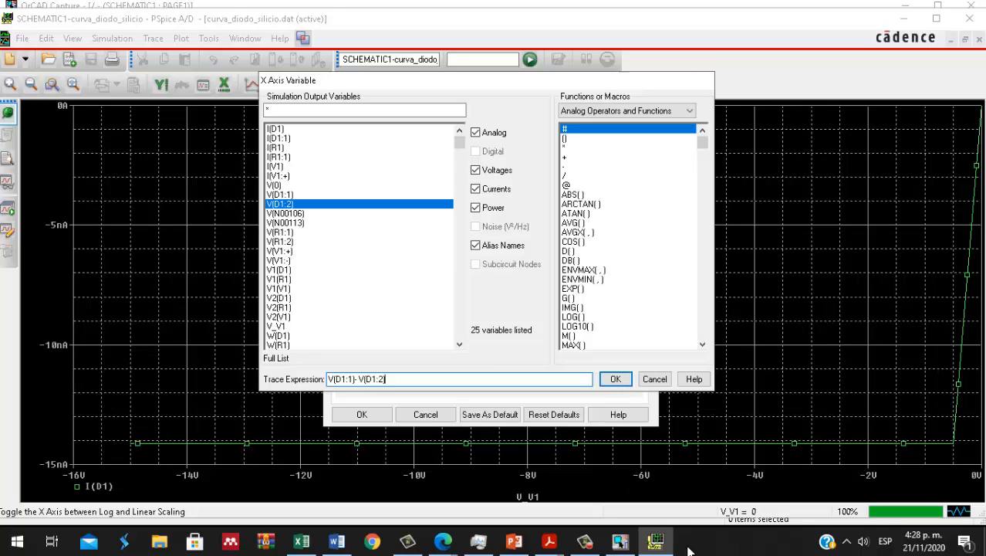
{"action": "left_click", "coordinate": [620, 545]}
{"action": "left_click", "coordinate": [620, 546]}
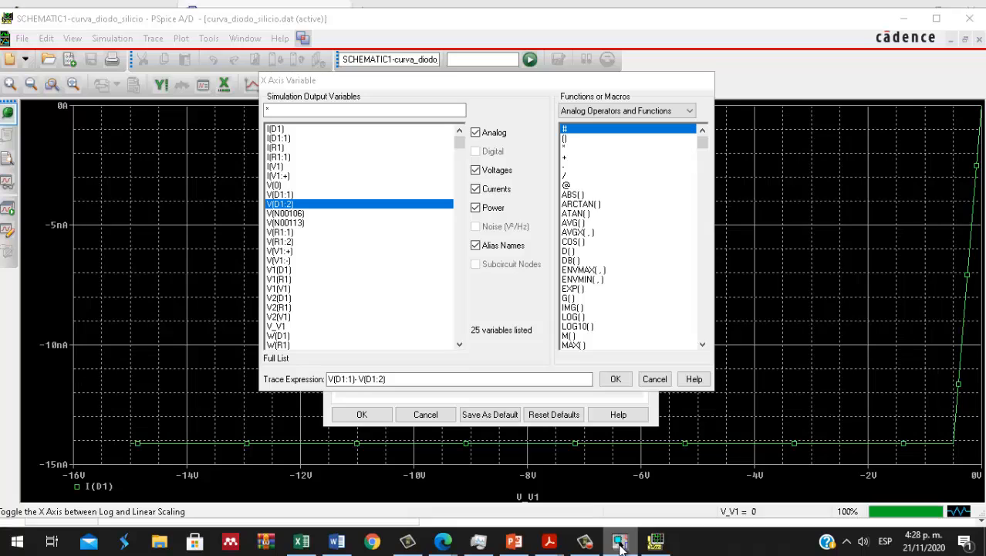
{"action": "left_click", "coordinate": [620, 545]}
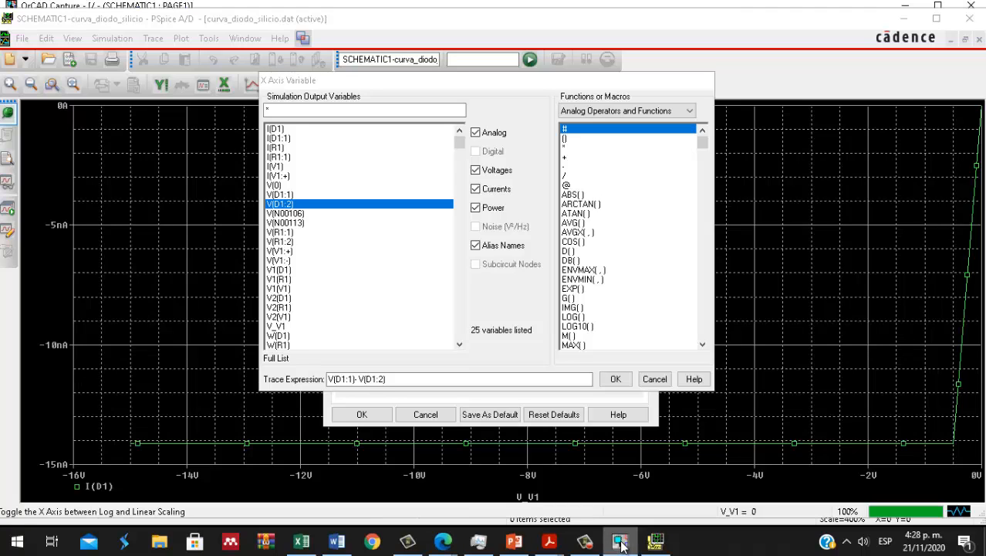
{"action": "mouse_move", "coordinate": [660, 546]}
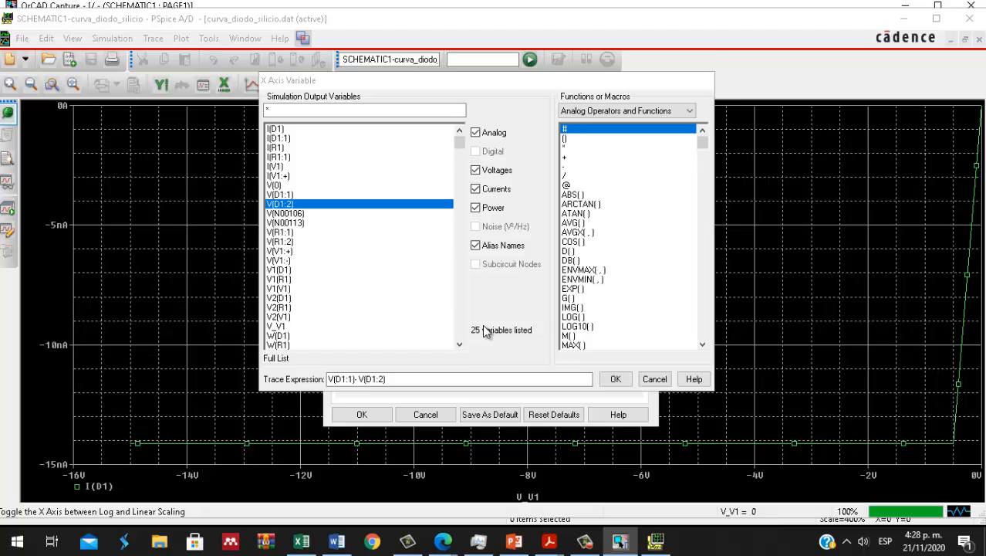
{"action": "left_click", "coordinate": [624, 384]}
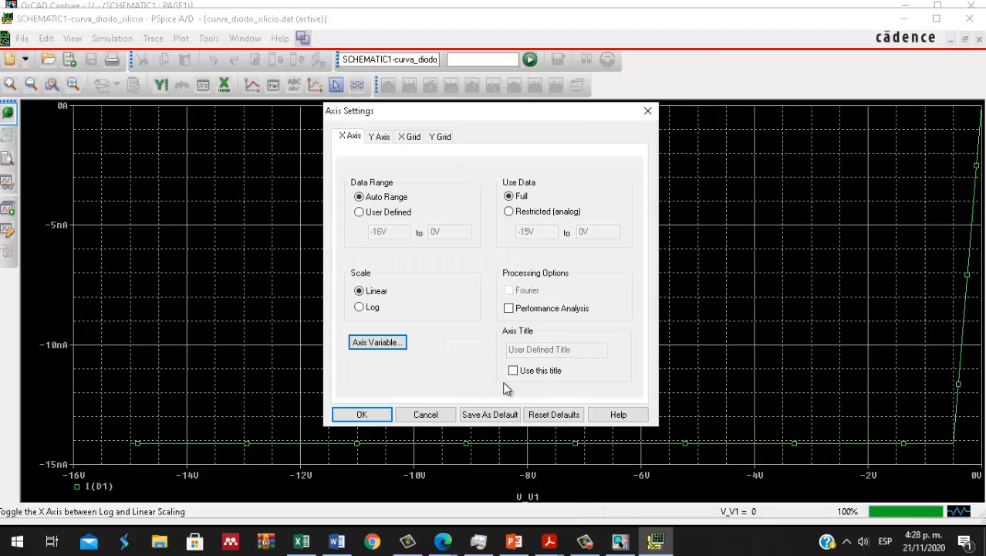
{"action": "left_click", "coordinate": [368, 416]}
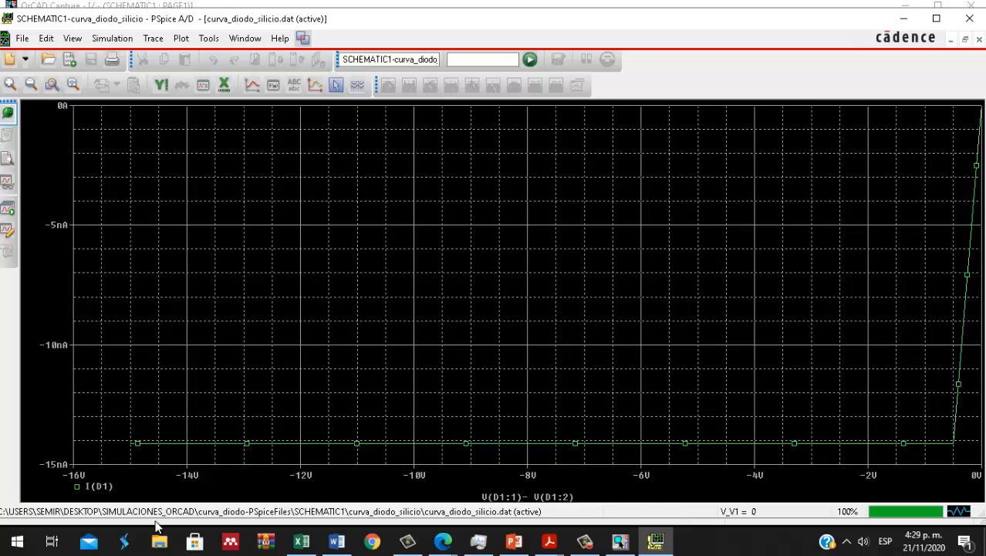
Step: Make the reverse-bias I(D1) trace thicker by choosing the fourth line width in its trace properties
{"action": "left_click", "coordinate": [343, 445]}
{"action": "right_click", "coordinate": [342, 446]}
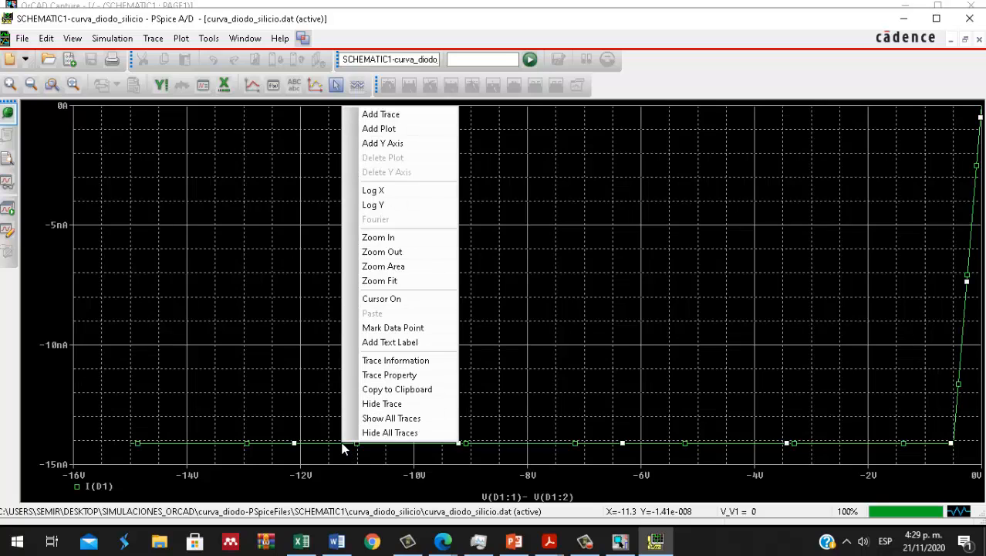
{"action": "left_click", "coordinate": [412, 375]}
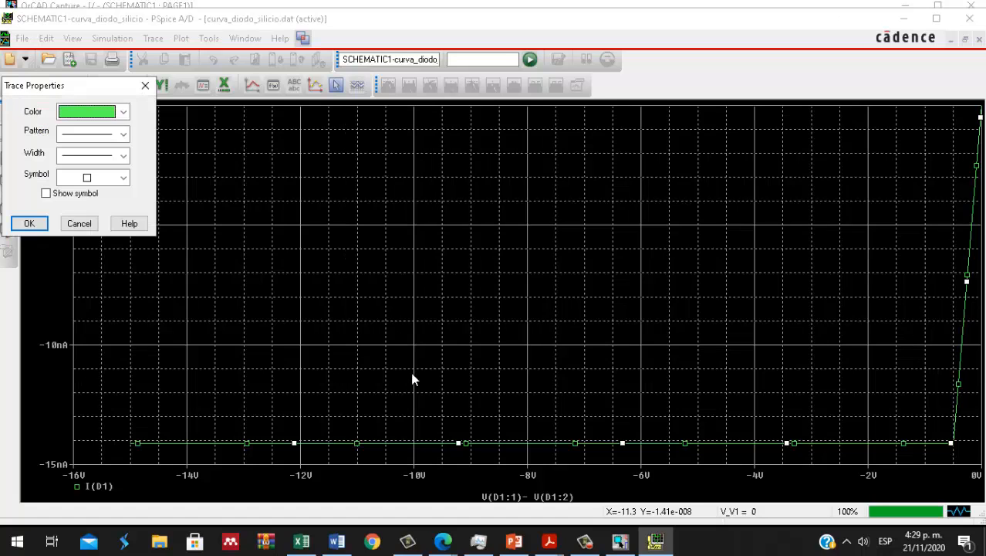
{"action": "left_click", "coordinate": [121, 156]}
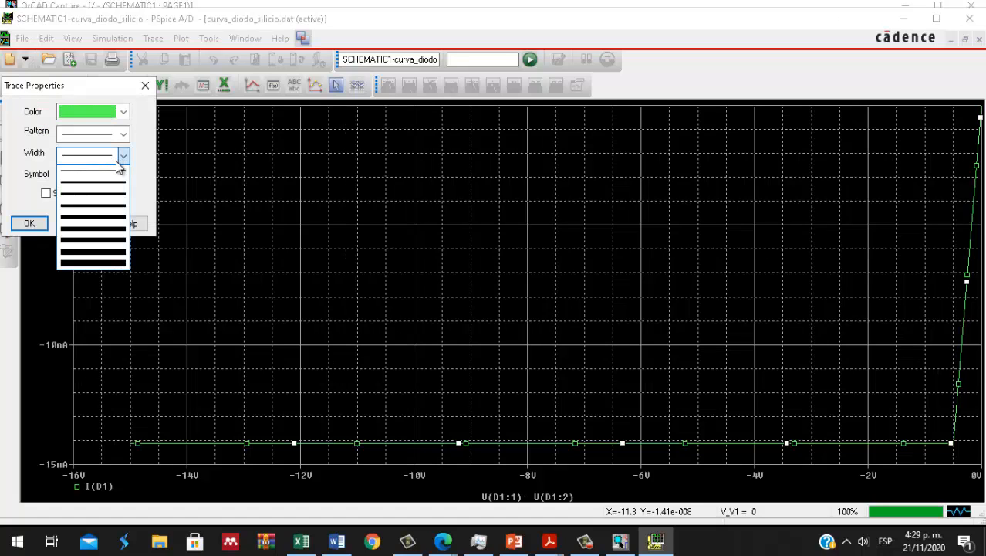
{"action": "left_click", "coordinate": [109, 188]}
{"action": "left_click", "coordinate": [114, 156]}
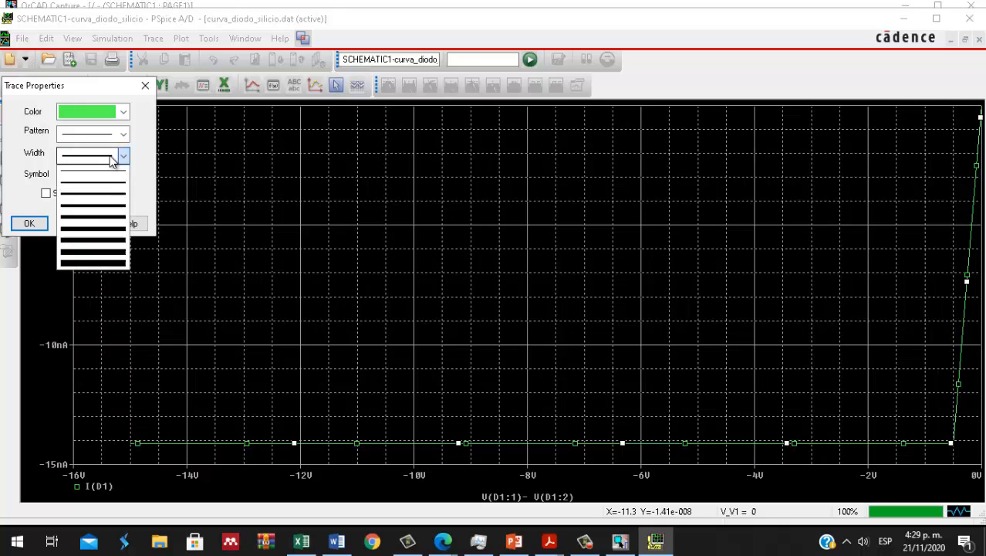
{"action": "left_click", "coordinate": [97, 209]}
{"action": "left_click", "coordinate": [28, 223]}
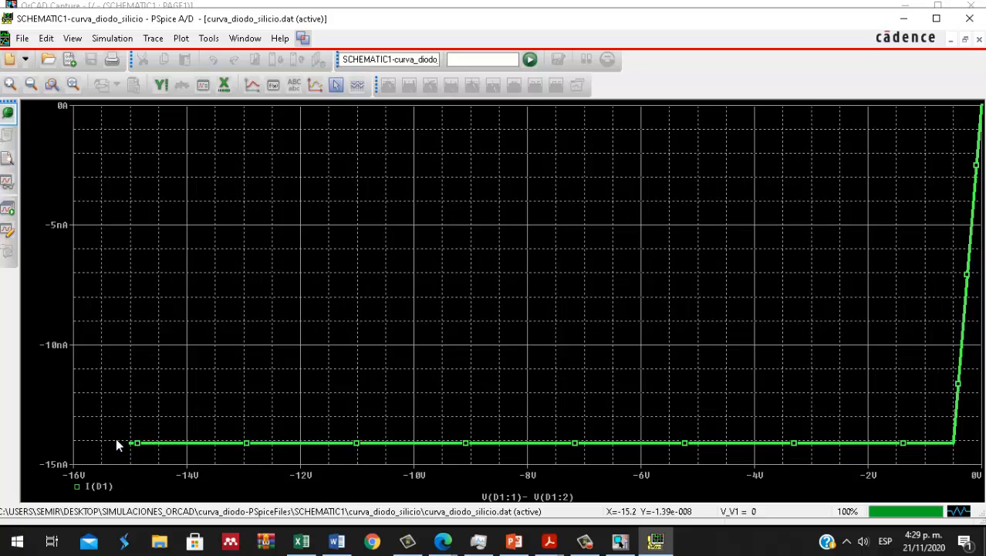
Step: Display the cursors and measure the diode's reverse current with cursor 1 at about -6.4 V and about -8 V
{"action": "left_click", "coordinate": [335, 91]}
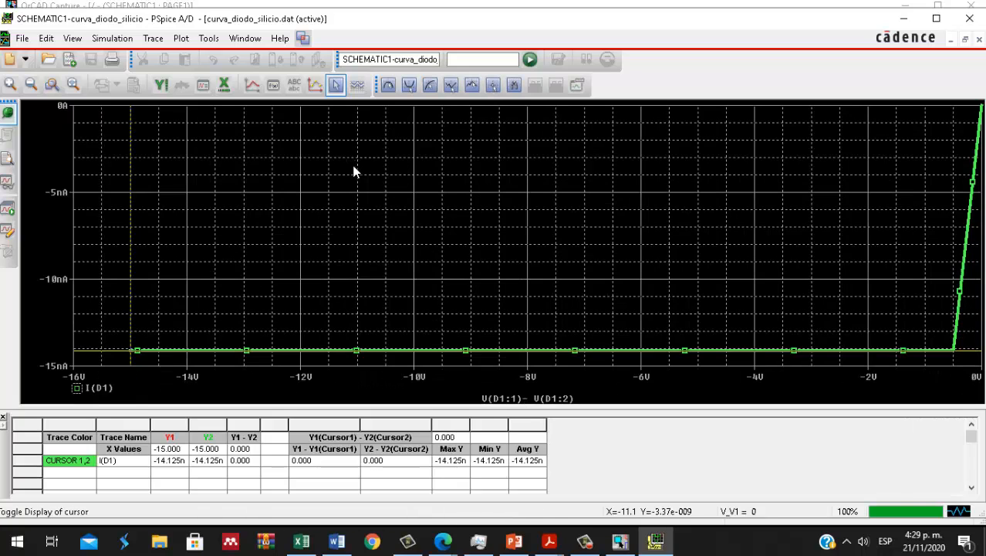
{"action": "left_click_drag", "start_coordinate": [432, 187], "coordinate": [616, 230]}
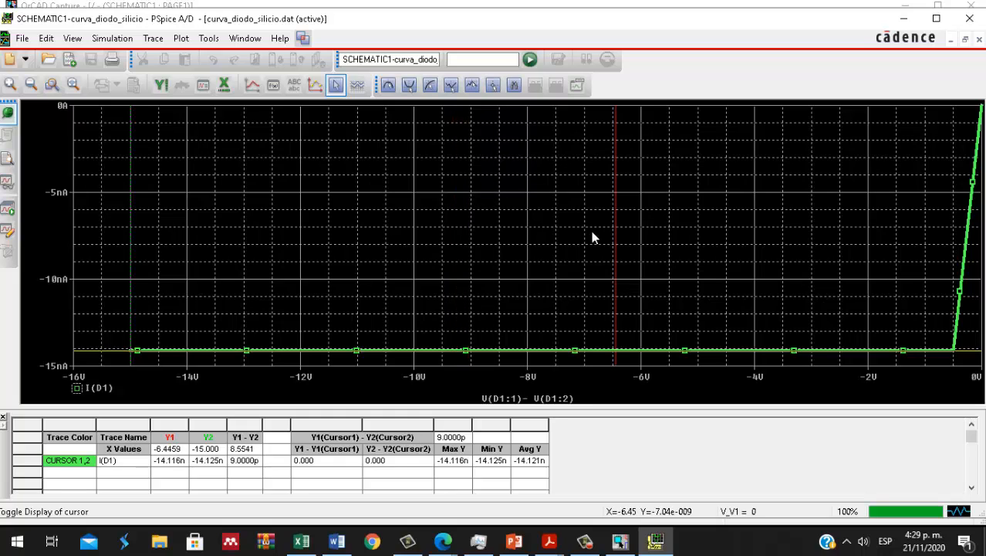
{"action": "left_click", "coordinate": [243, 259]}
{"action": "left_click_drag", "start_coordinate": [242, 263], "coordinate": [539, 256]}
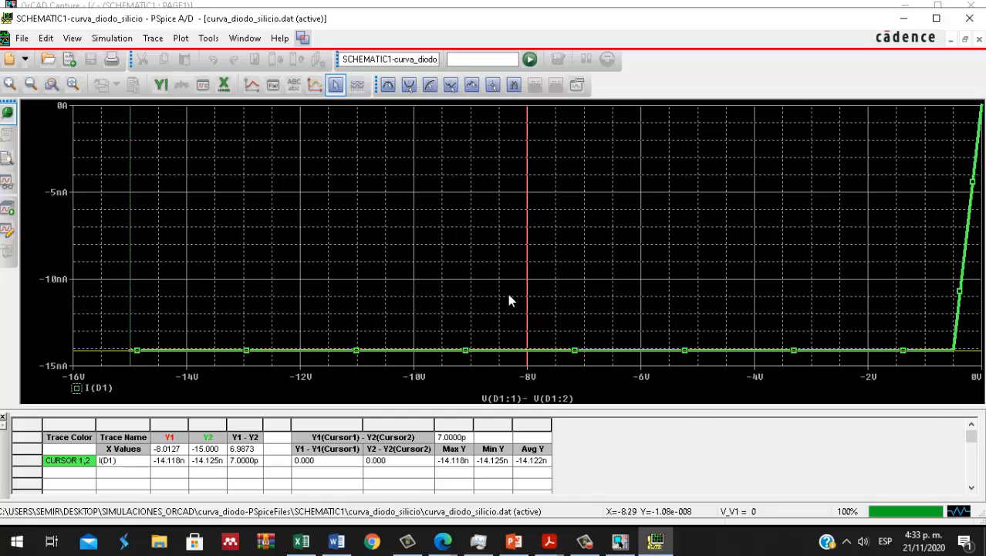
Step: Measure the diode current with cursor 1 farther along the reverse curve and at about 694 mV on the forward curve
{"action": "left_click_drag", "start_coordinate": [386, 291], "coordinate": [217, 285]}
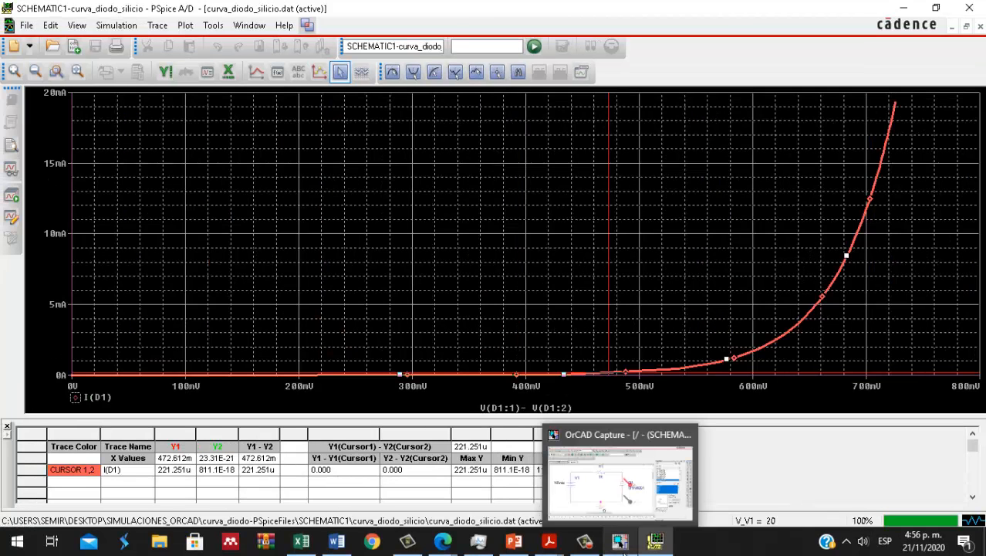
{"action": "left_click_drag", "start_coordinate": [613, 284], "coordinate": [859, 201]}
Step: Switch to the OrCAD Capture schematic and enable a secondary sweep of temperature in the curva_diodo_silicio simulation settings
{"action": "mouse_move", "coordinate": [617, 545]}
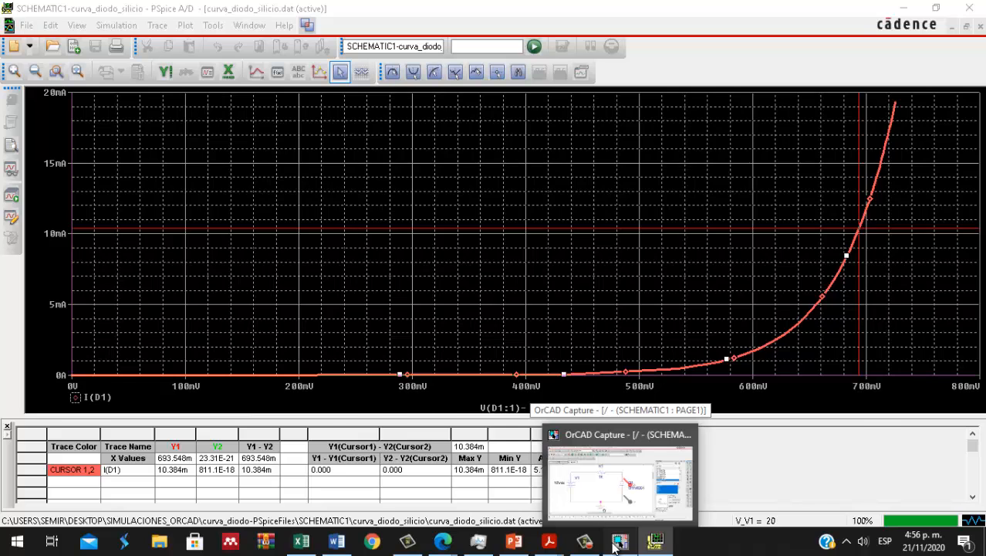
{"action": "left_click", "coordinate": [617, 545]}
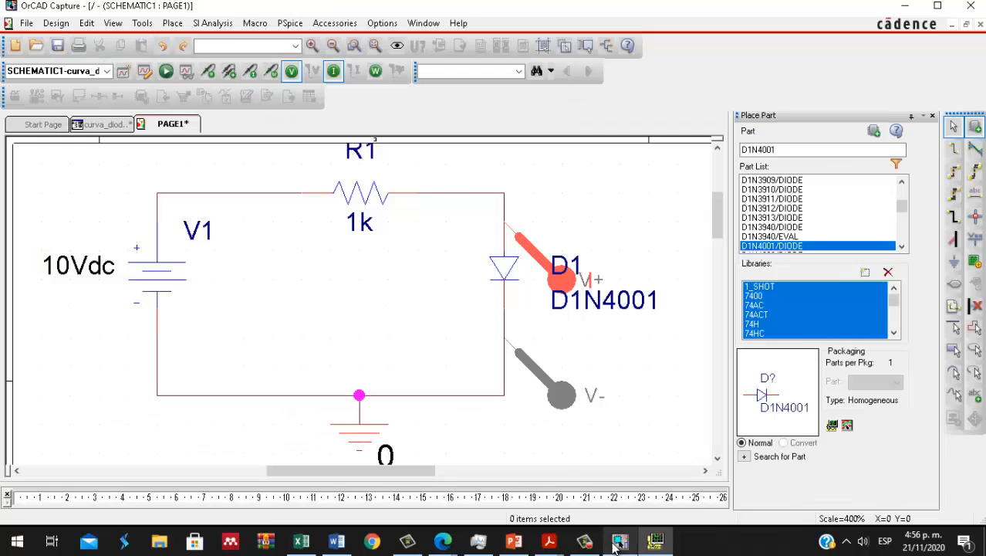
{"action": "left_click", "coordinate": [291, 23]}
{"action": "left_click", "coordinate": [309, 38]}
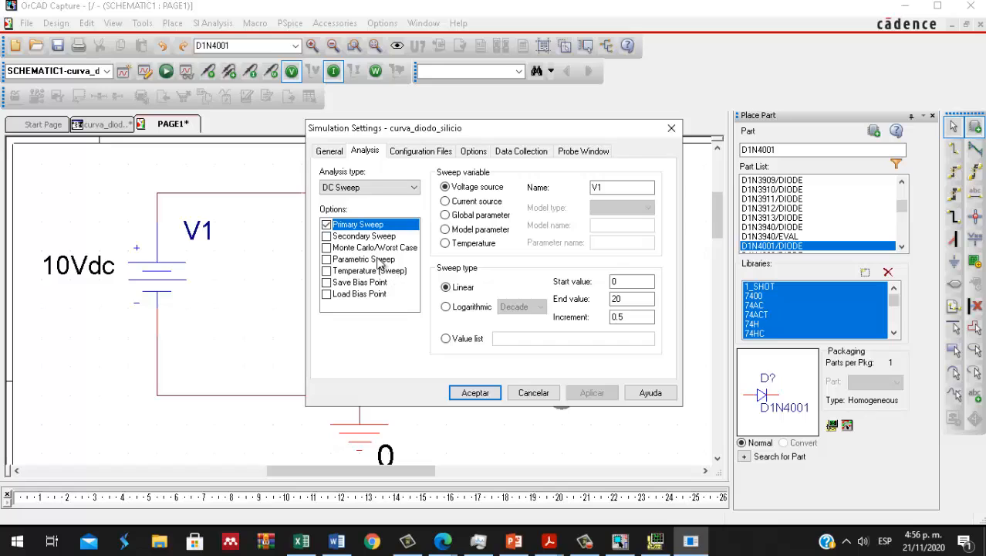
{"action": "left_click", "coordinate": [327, 237]}
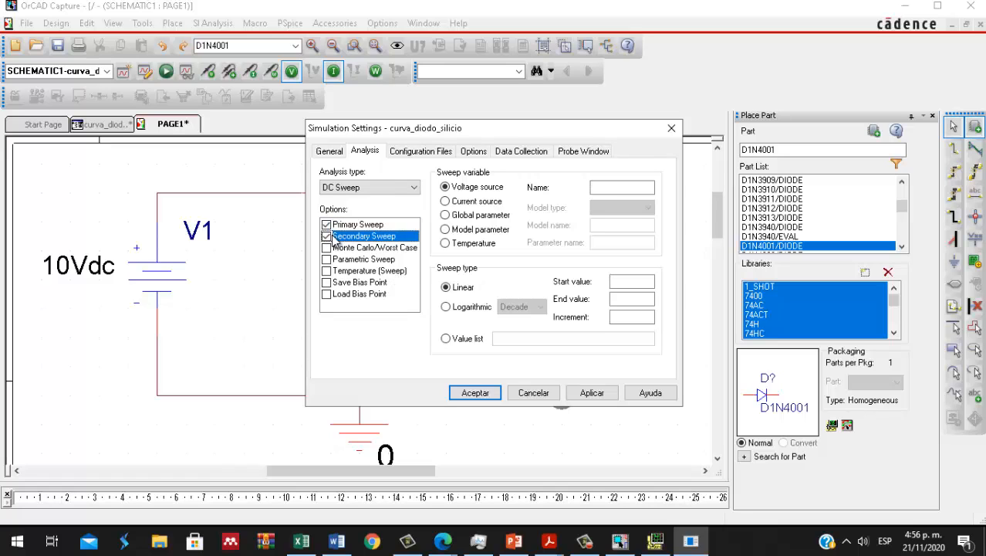
{"action": "left_click", "coordinate": [446, 243]}
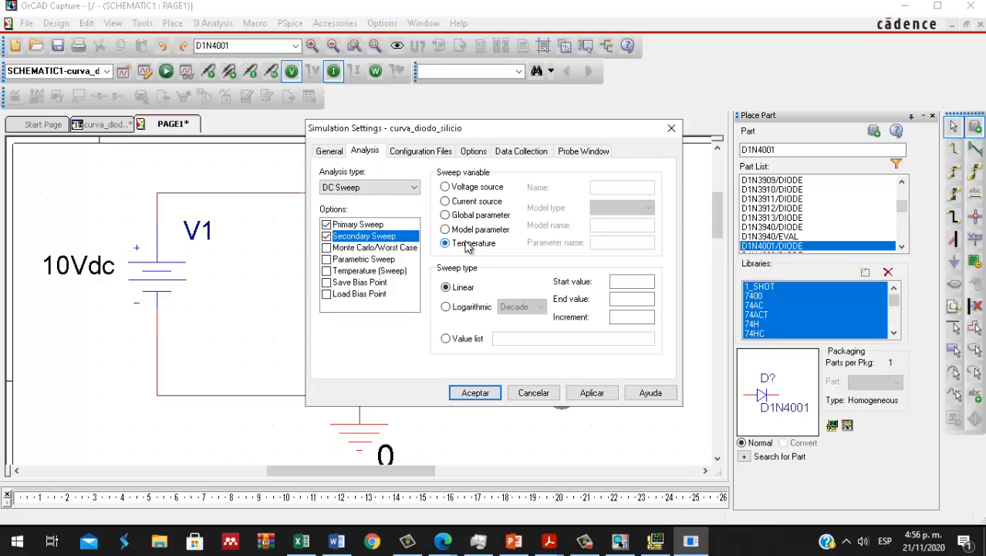
Step: Set the secondary linear temperature sweep from 25 to 100 with an increment of 15 and accept the simulation settings
{"action": "left_click", "coordinate": [624, 283]}
{"action": "type", "text": "25"}
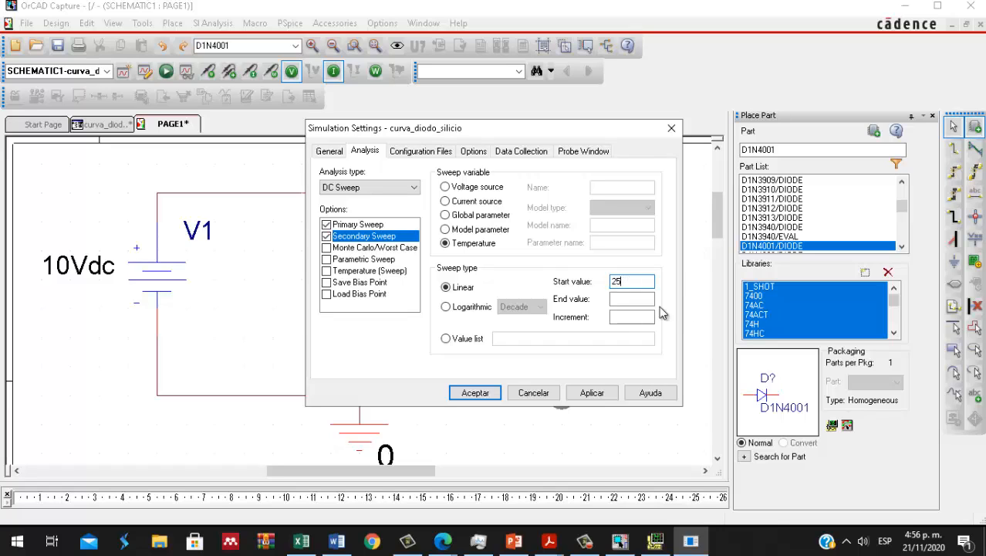
{"action": "left_click", "coordinate": [644, 299]}
{"action": "type", "text": "100"}
{"action": "left_click", "coordinate": [639, 317]}
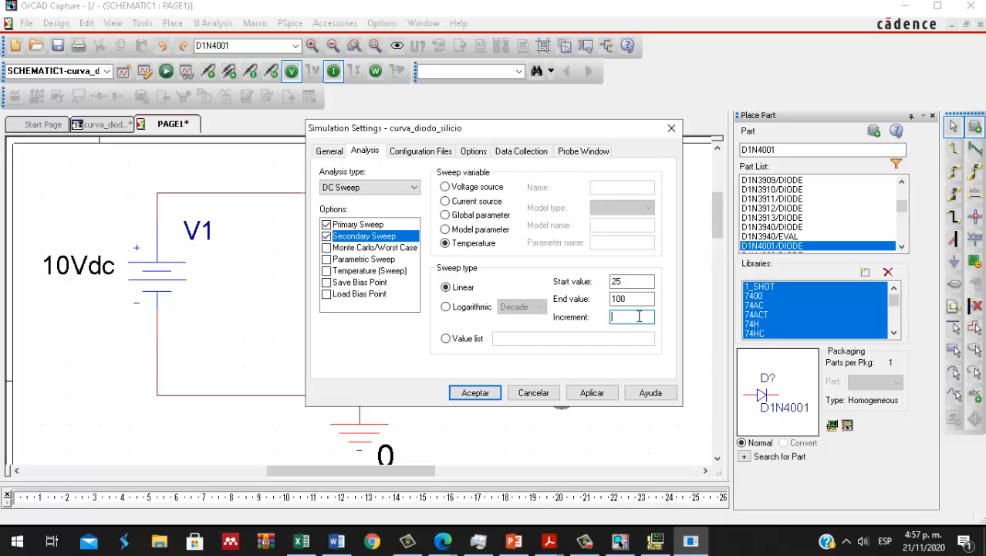
{"action": "type", "text": "15"}
{"action": "left_click", "coordinate": [588, 394]}
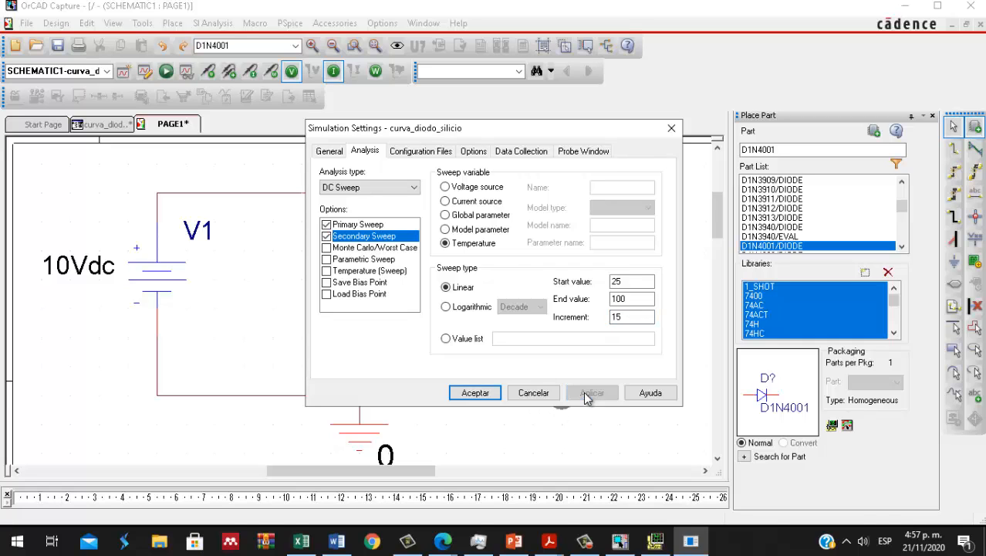
{"action": "left_click", "coordinate": [475, 394]}
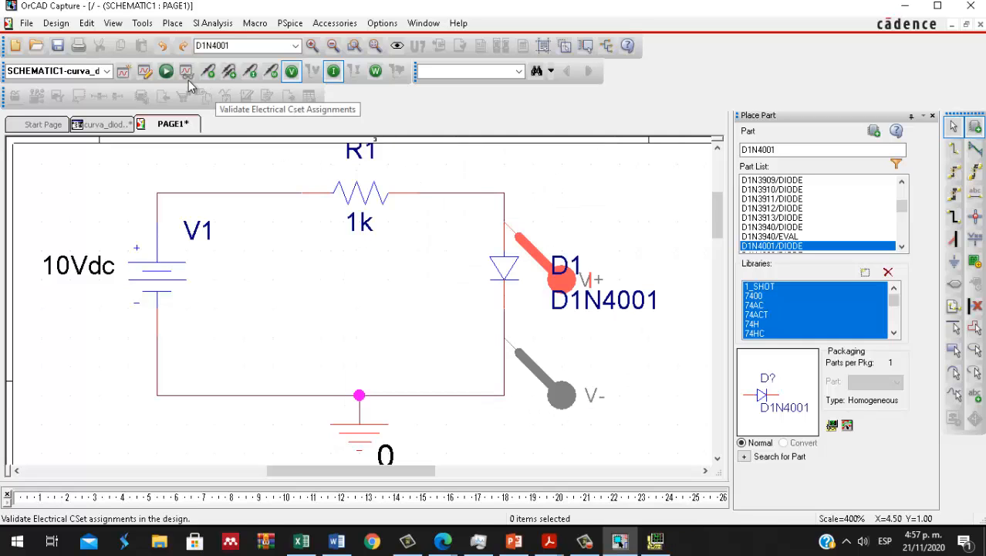
Step: Run the temperature-sweep simulation and remove the V(D1:1,0) trace from the resulting PSpice A/D plot
{"action": "left_click", "coordinate": [166, 71]}
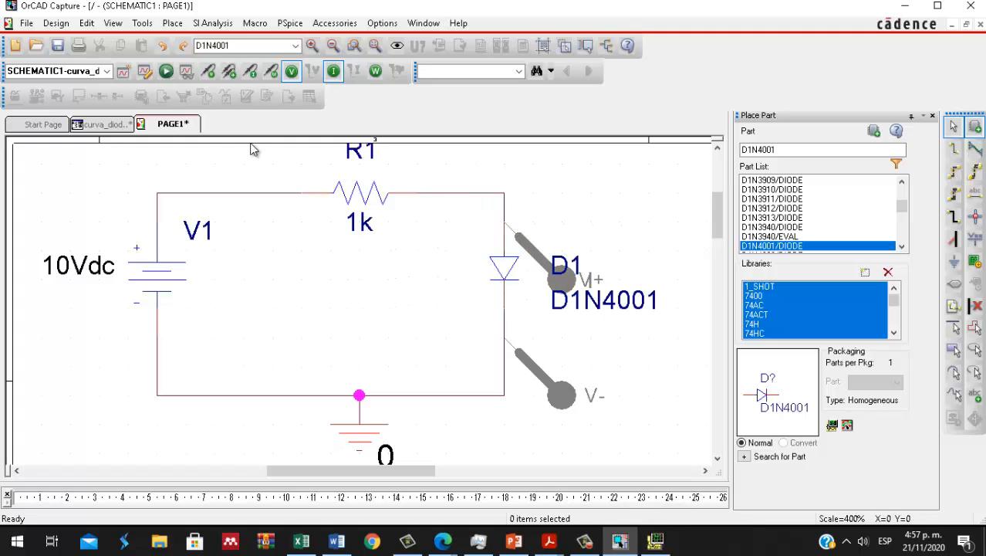
{"action": "left_click", "coordinate": [650, 545]}
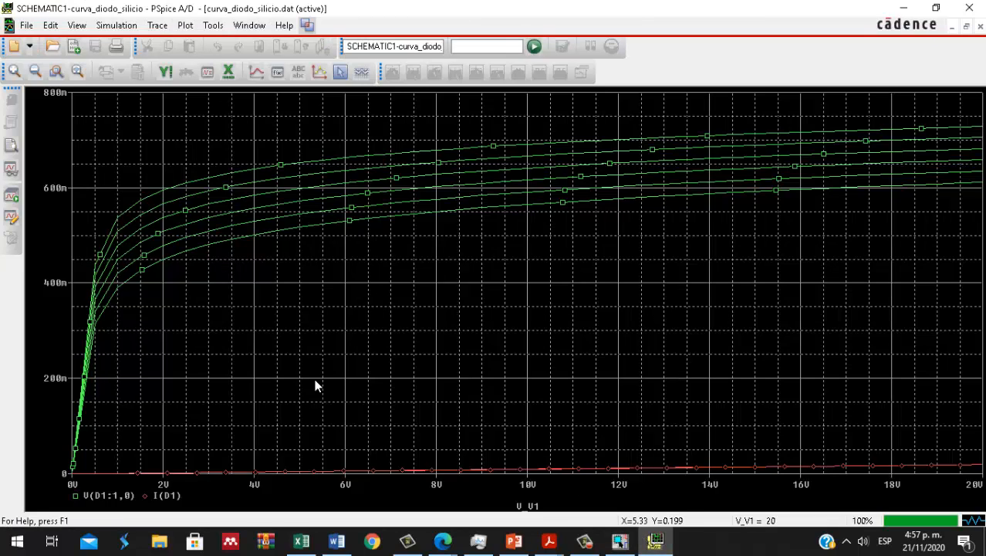
{"action": "left_click", "coordinate": [127, 496]}
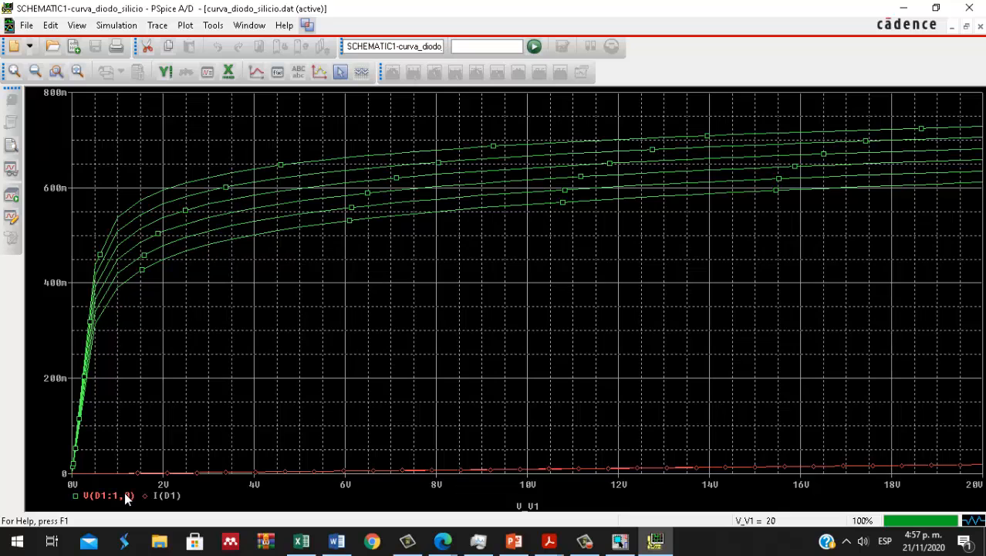
{"action": "key", "text": "Delete"}
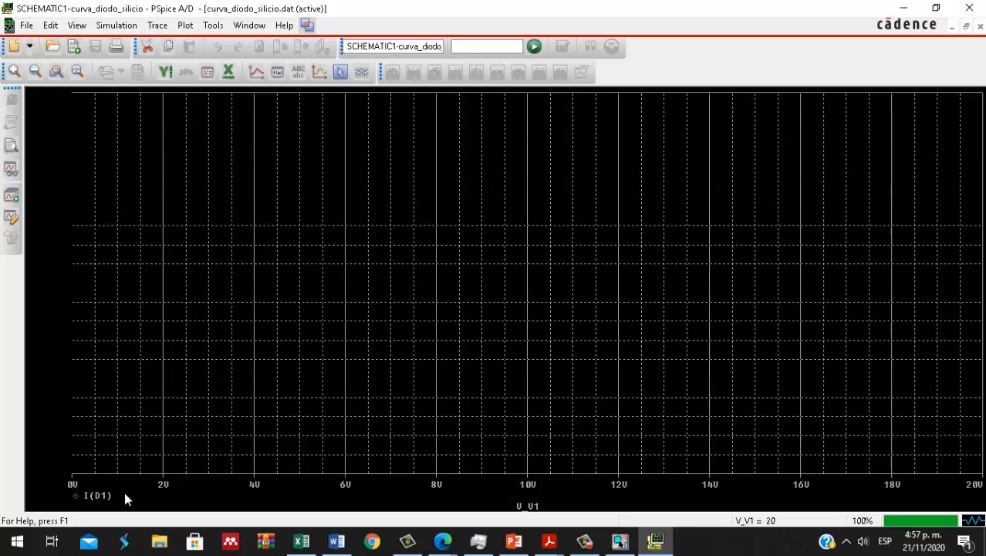
Step: Change the temperature-sweep plot's X-axis variable to the diode voltage V(D1:1)- V(D1:2)
{"action": "double_click", "coordinate": [530, 491]}
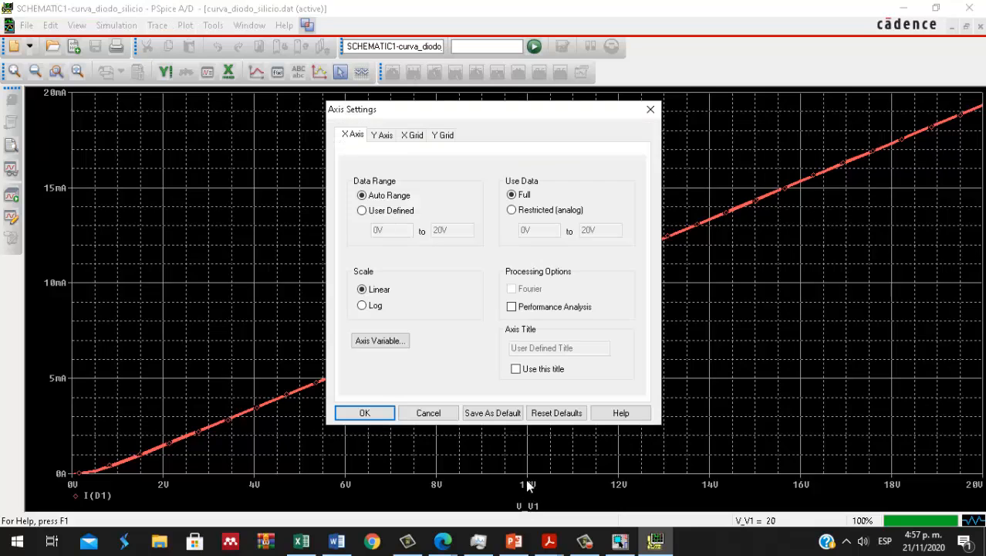
{"action": "left_click", "coordinate": [380, 342]}
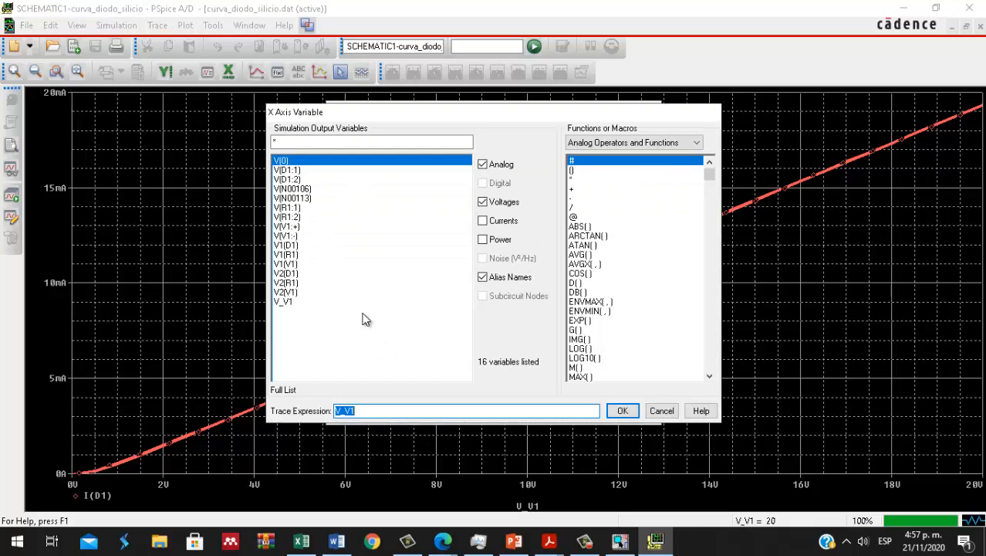
{"action": "left_click", "coordinate": [294, 171]}
{"action": "type", "text": "-"}
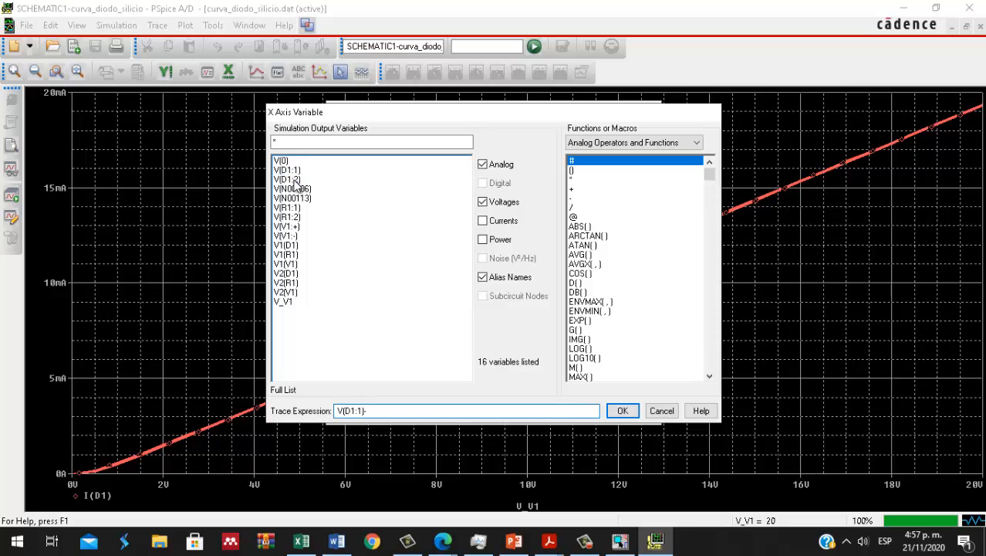
{"action": "left_click", "coordinate": [292, 179]}
{"action": "left_click", "coordinate": [626, 413]}
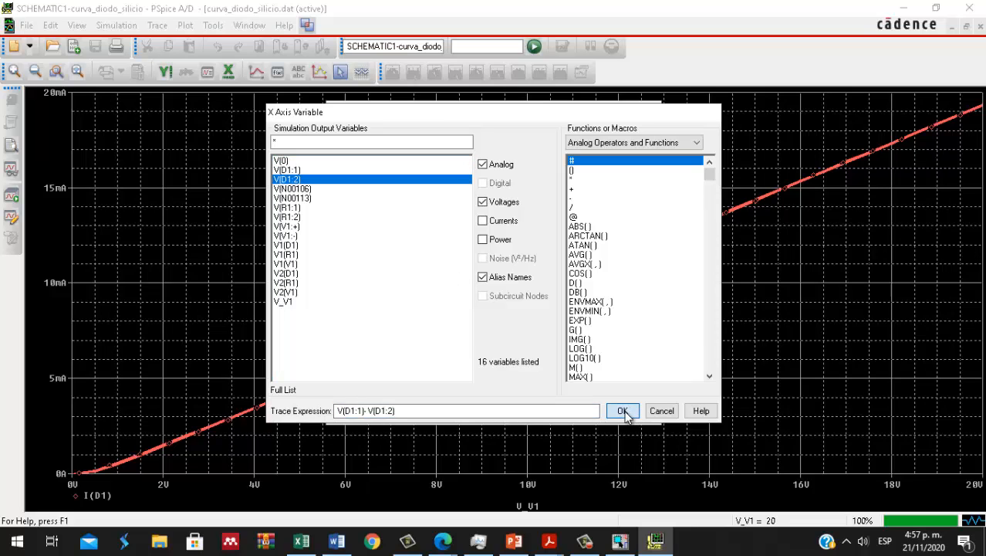
{"action": "left_click", "coordinate": [378, 413]}
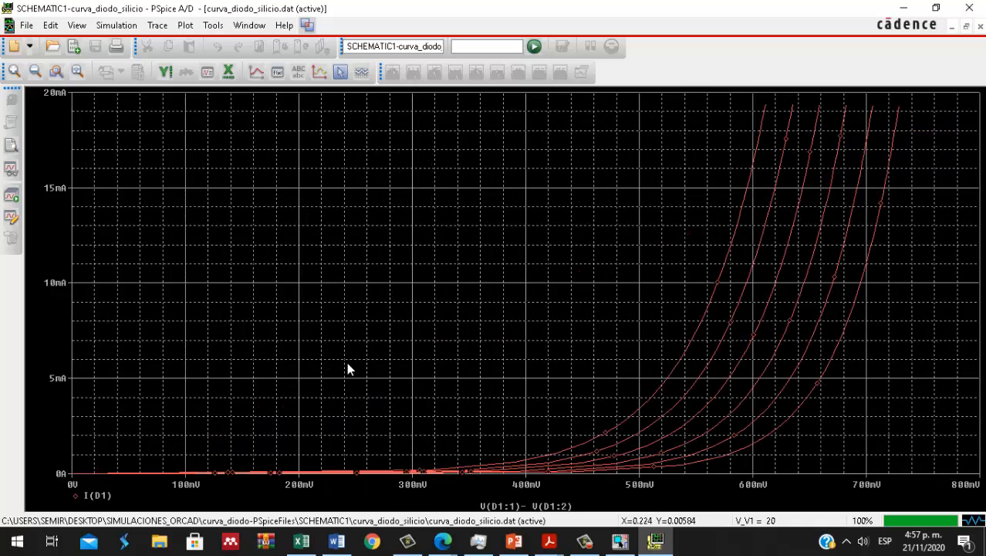
Step: Display the cursors and measure the diode current with cursor 1 at about 306 mV and at the rightmost curve's upper end, about 729 mV
{"action": "left_click", "coordinate": [340, 71]}
{"action": "left_click", "coordinate": [391, 74]}
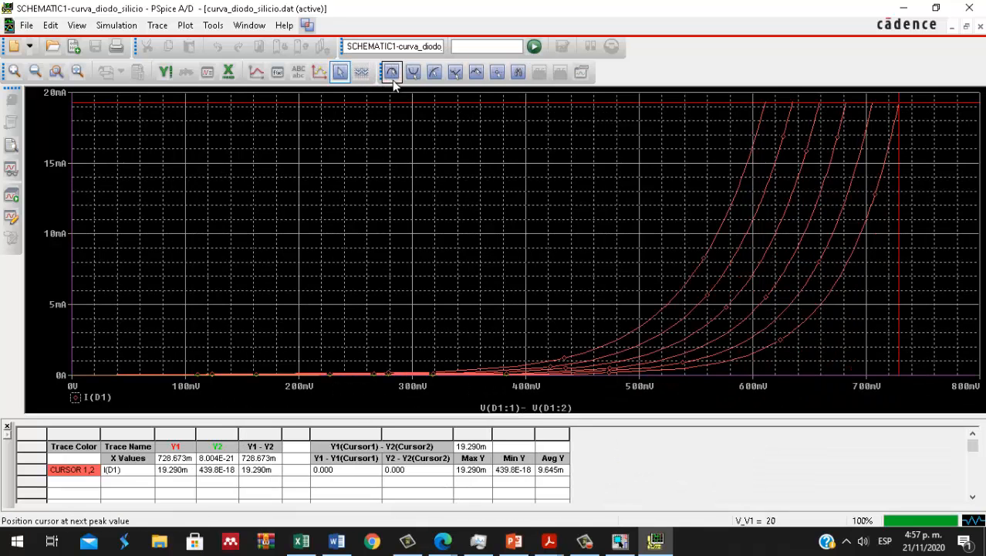
{"action": "left_click_drag", "start_coordinate": [412, 169], "coordinate": [419, 224]}
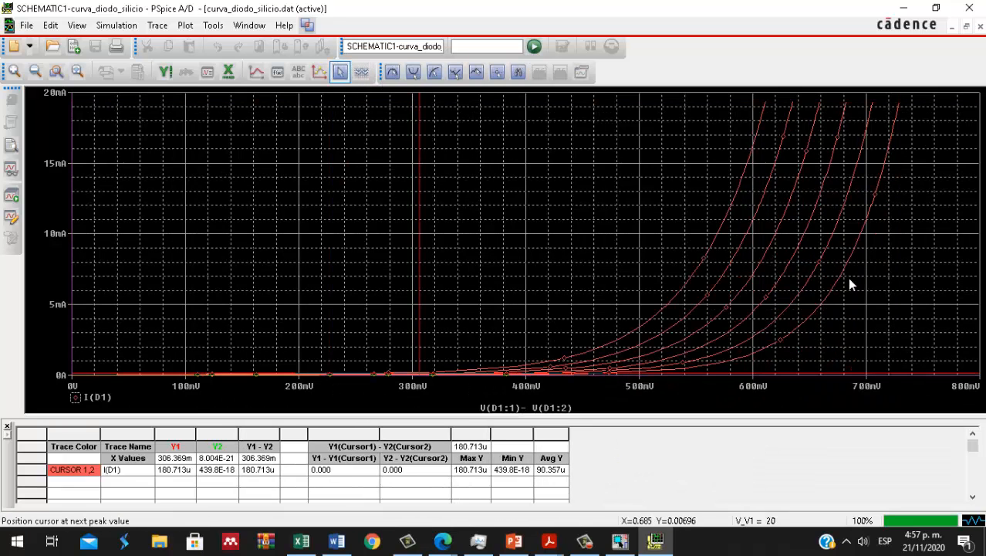
{"action": "mouse_move", "coordinate": [848, 277]}
{"action": "left_mouse_down"}
{"action": "mouse_move", "coordinate": [707, 276]}
{"action": "mouse_move", "coordinate": [946, 289]}
{"action": "mouse_move", "coordinate": [903, 305]}
{"action": "mouse_move", "coordinate": [831, 282]}
{"action": "mouse_move", "coordinate": [841, 279]}
{"action": "mouse_move", "coordinate": [854, 237]}
{"action": "mouse_move", "coordinate": [913, 218]}
{"action": "left_mouse_up"}
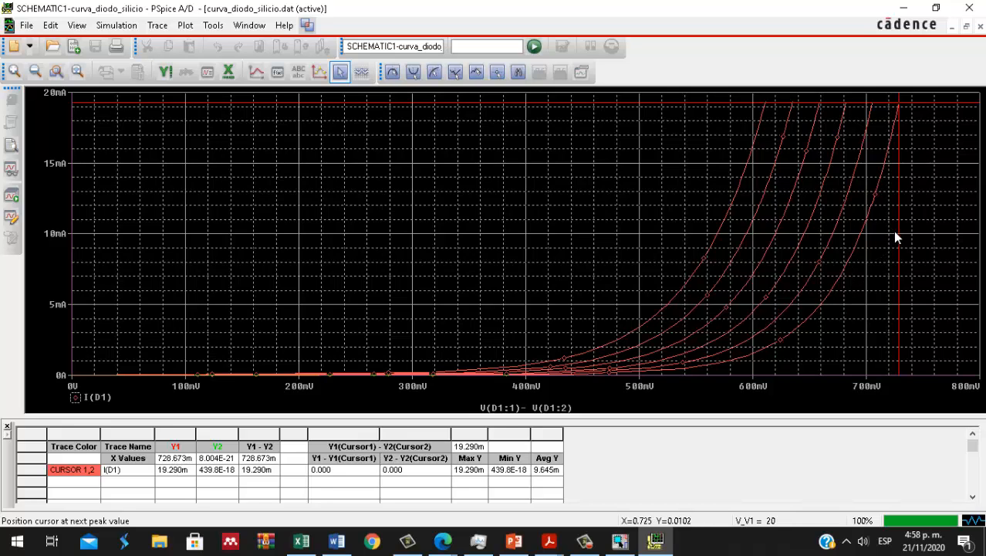
{"action": "left_click_drag", "start_coordinate": [893, 231], "coordinate": [912, 223]}
Step: Measure the second and third curves from the right with cursor 1 at about 703 mV and about 674 mV
{"action": "left_click_drag", "start_coordinate": [906, 214], "coordinate": [871, 135]}
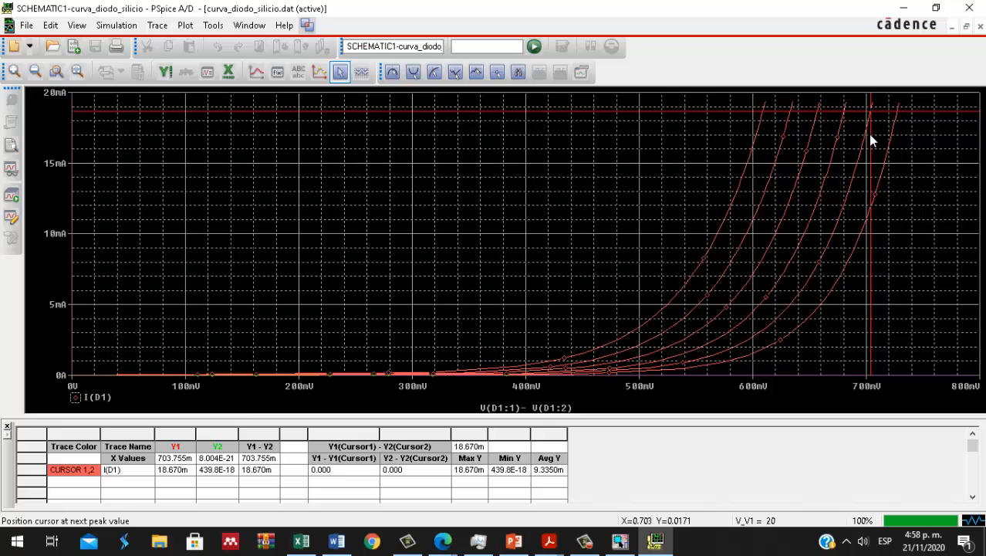
{"action": "left_click_drag", "start_coordinate": [869, 134], "coordinate": [868, 115]}
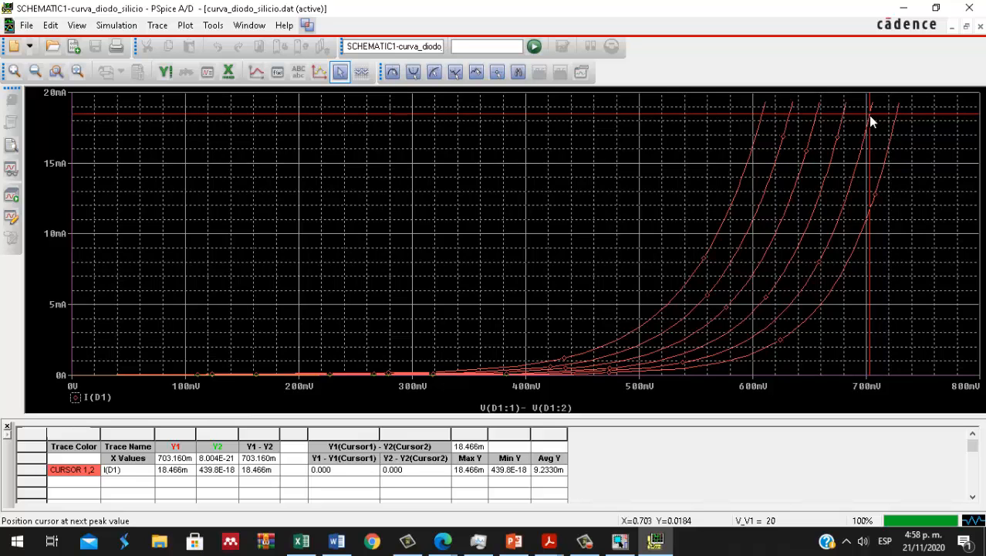
{"action": "mouse_move", "coordinate": [868, 115]}
{"action": "left_mouse_down"}
{"action": "mouse_move", "coordinate": [821, 145]}
{"action": "mouse_move", "coordinate": [841, 128]}
{"action": "mouse_move", "coordinate": [840, 109]}
{"action": "mouse_move", "coordinate": [812, 220]}
{"action": "mouse_move", "coordinate": [845, 136]}
{"action": "left_mouse_up"}
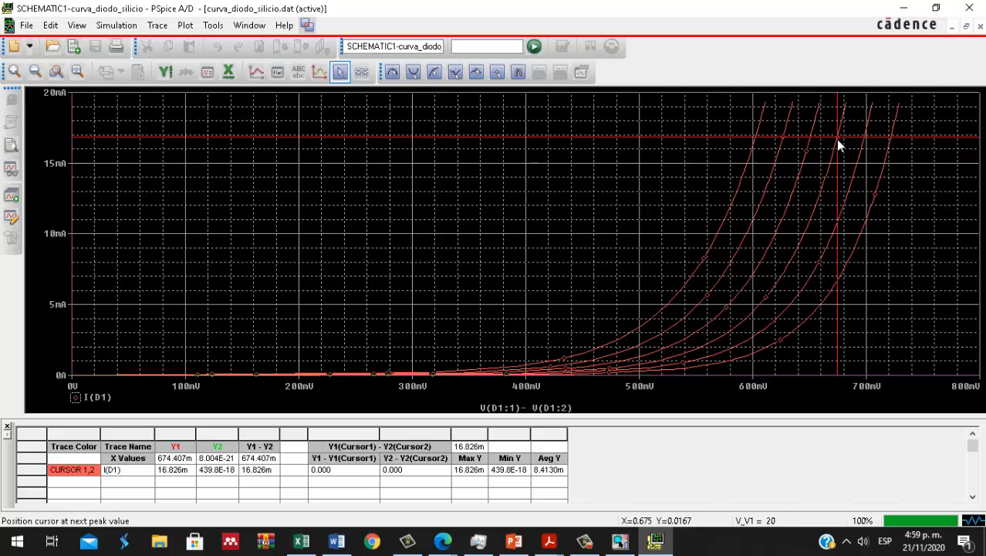
Step: Measure the upper ends of the fourth and fifth curves from the right with cursor 1 at about 659 mV and about 635 mV
{"action": "mouse_move", "coordinate": [836, 138]}
{"action": "left_mouse_down"}
{"action": "mouse_move", "coordinate": [810, 158]}
{"action": "mouse_move", "coordinate": [820, 128]}
{"action": "left_mouse_up"}
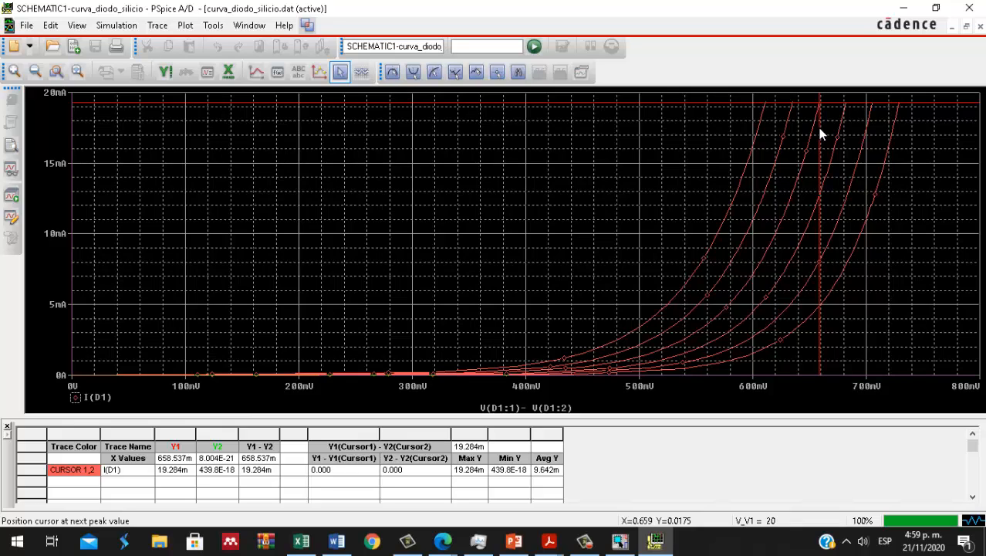
{"action": "left_click", "coordinate": [816, 123]}
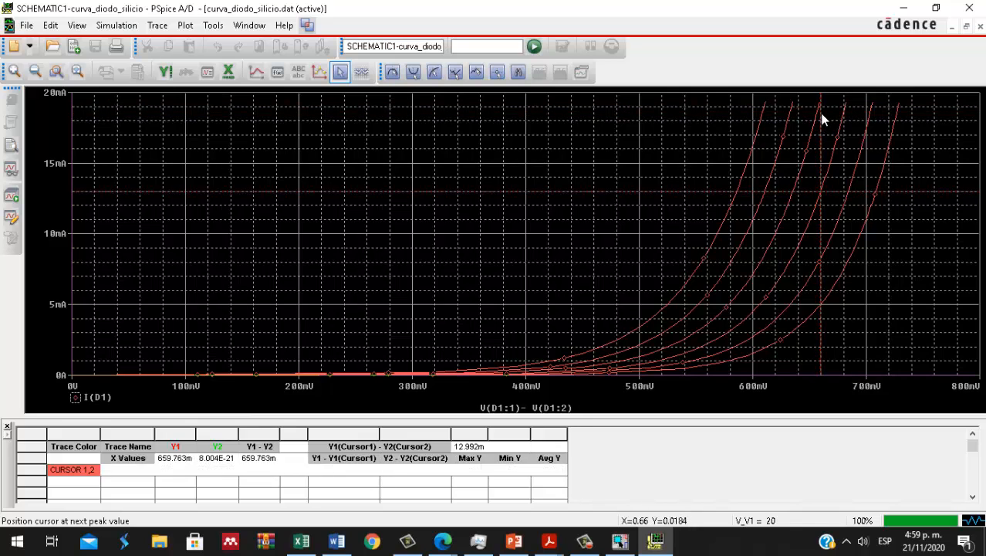
{"action": "left_click", "coordinate": [821, 121]}
{"action": "left_click", "coordinate": [819, 111]}
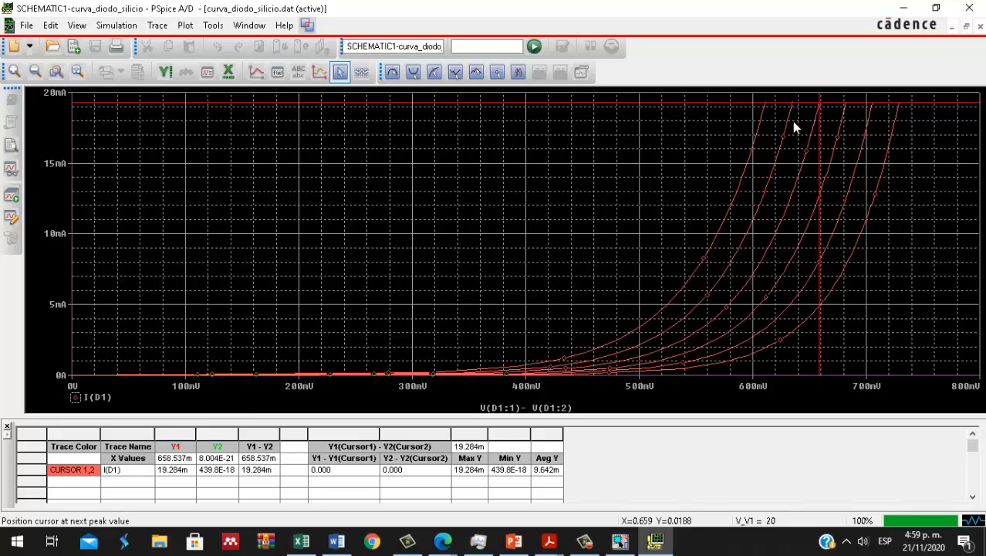
{"action": "left_click", "coordinate": [789, 128]}
{"action": "left_click", "coordinate": [788, 127]}
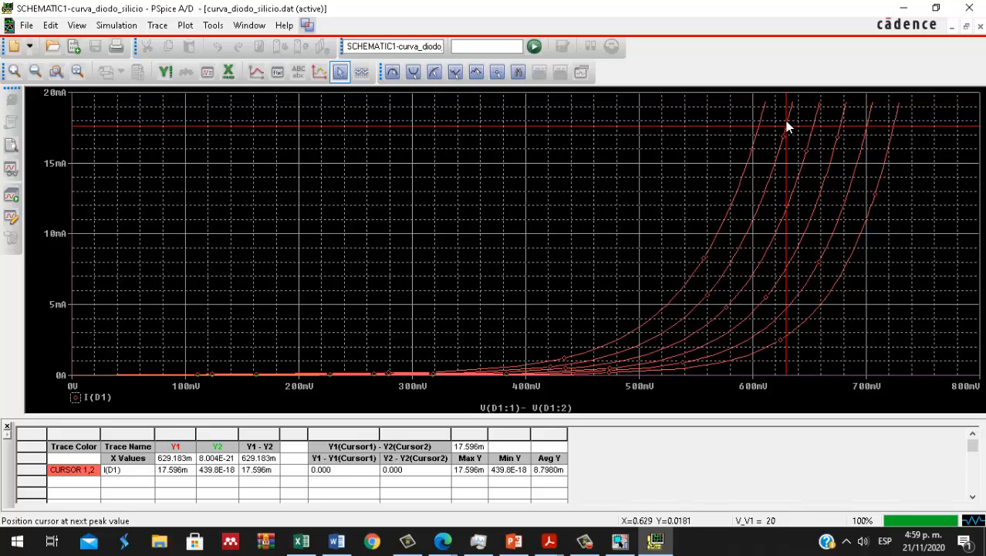
{"action": "mouse_move", "coordinate": [787, 128]}
{"action": "left_mouse_down"}
{"action": "mouse_move", "coordinate": [790, 107]}
{"action": "mouse_move", "coordinate": [776, 159]}
{"action": "mouse_move", "coordinate": [793, 111]}
{"action": "left_mouse_up"}
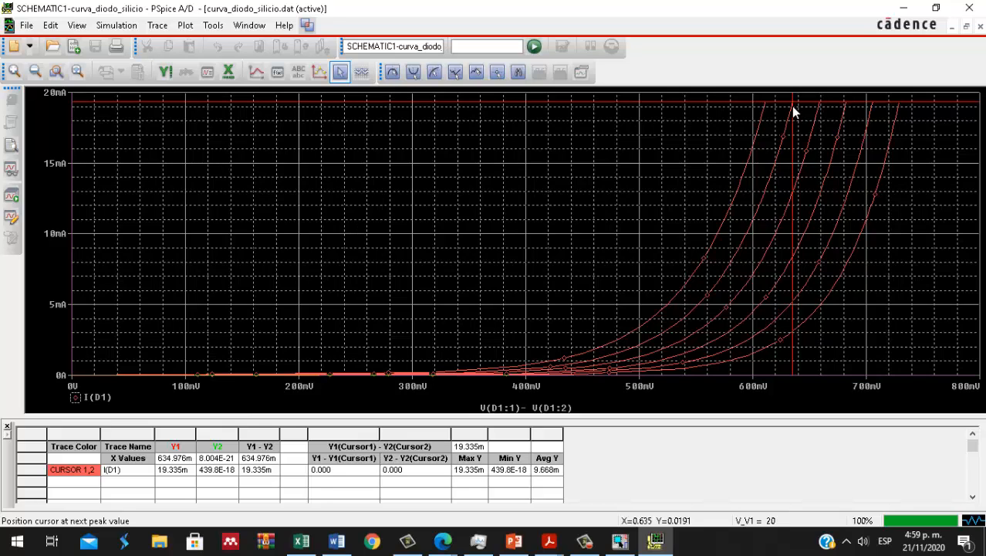
Step: Compare the two outermost temperature curves using cursor 1 at about 611 mV, 729 mV and 558 mV
{"action": "left_click_drag", "start_coordinate": [791, 106], "coordinate": [747, 134]}
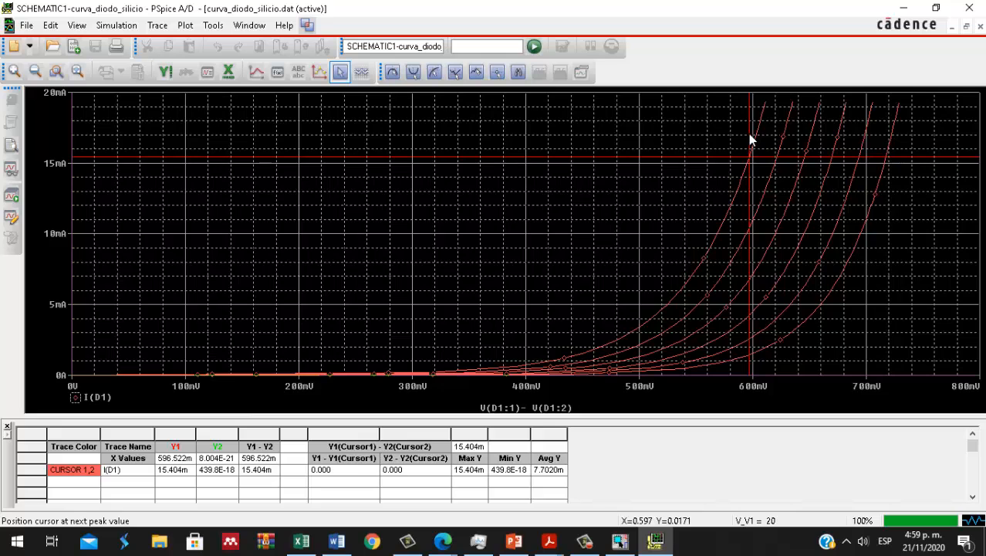
{"action": "left_click_drag", "start_coordinate": [749, 134], "coordinate": [765, 113]}
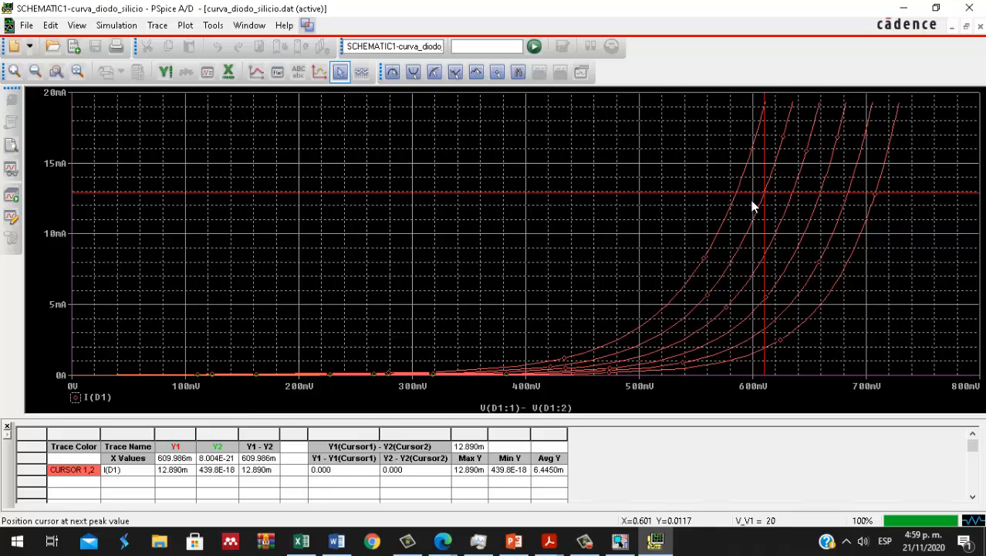
{"action": "left_click", "coordinate": [771, 142]}
{"action": "left_click", "coordinate": [765, 133]}
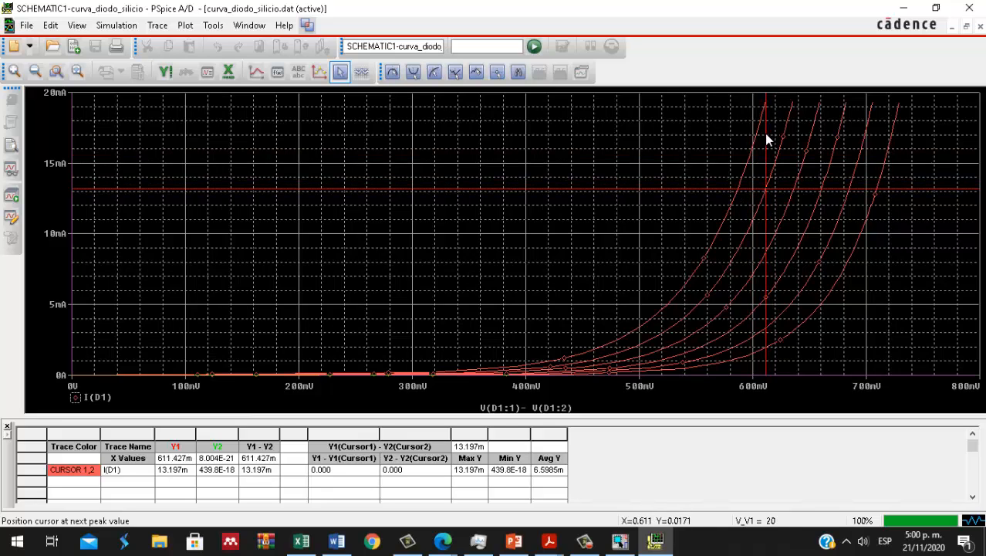
{"action": "mouse_move", "coordinate": [824, 172]}
{"action": "left_mouse_down"}
{"action": "mouse_move", "coordinate": [892, 183]}
{"action": "mouse_move", "coordinate": [909, 142]}
{"action": "left_mouse_up"}
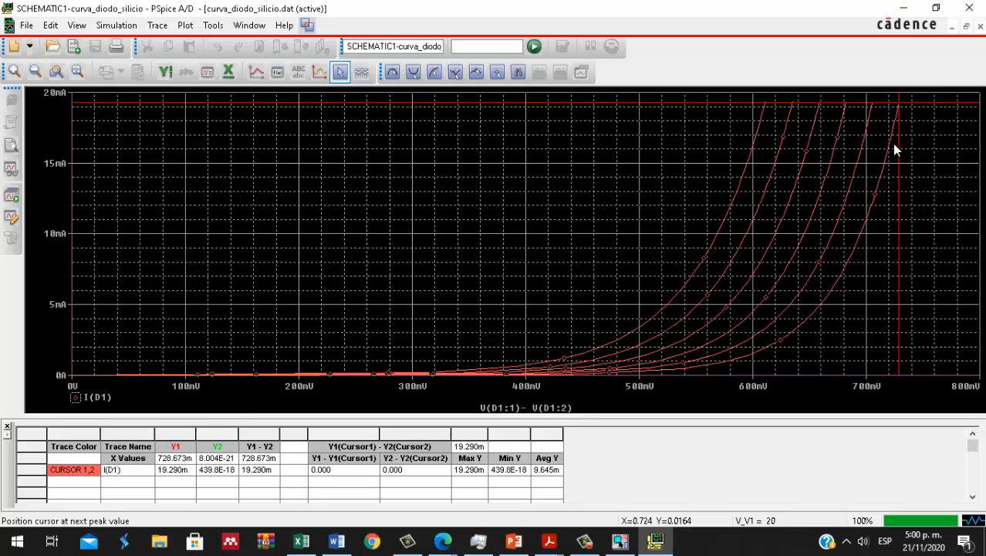
{"action": "left_click_drag", "start_coordinate": [894, 144], "coordinate": [707, 268]}
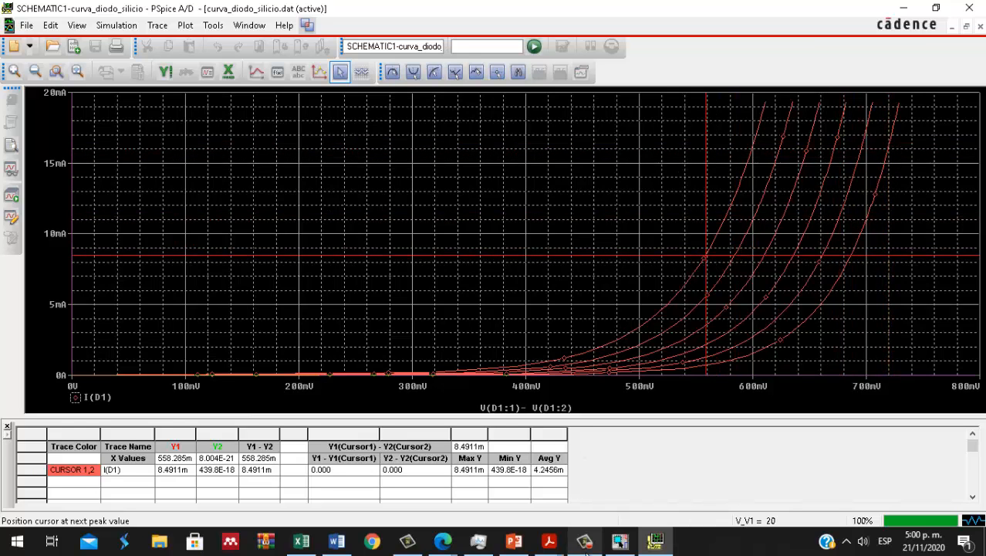
Step: Switch to OrCAD Capture and open the secondary sweep settings of the curva_diodo_silicio simulation profile
{"action": "mouse_move", "coordinate": [618, 546]}
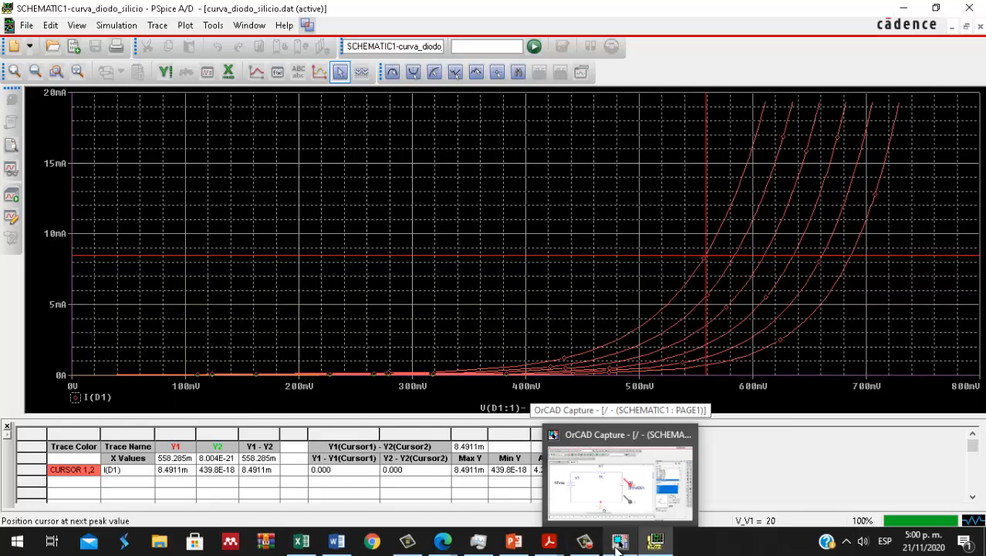
{"action": "left_click", "coordinate": [619, 545]}
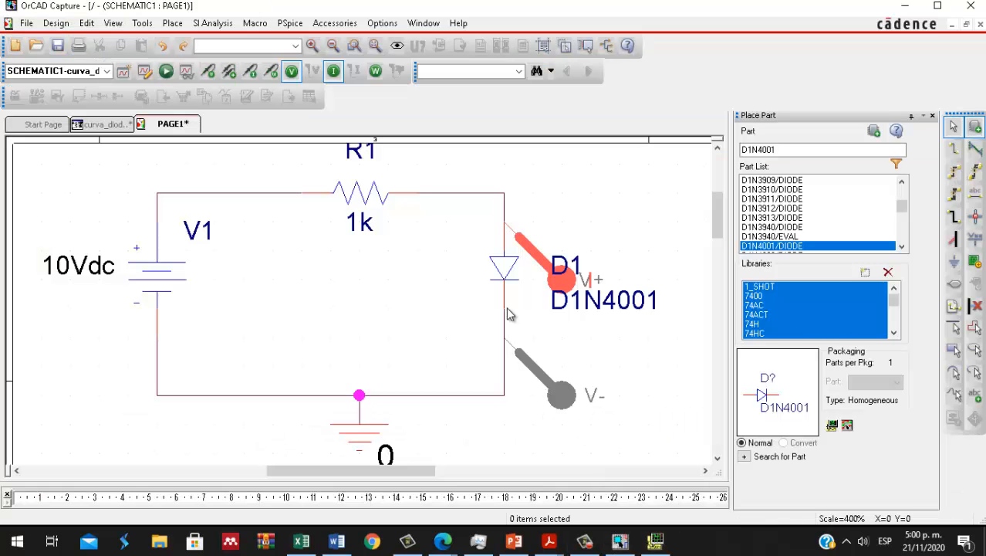
{"action": "left_click", "coordinate": [283, 23]}
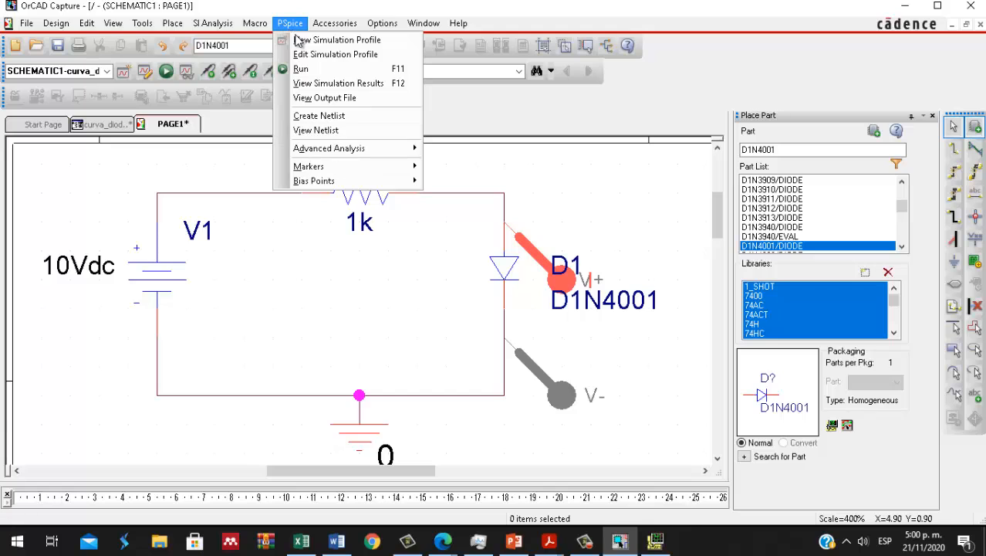
{"action": "left_click", "coordinate": [333, 57]}
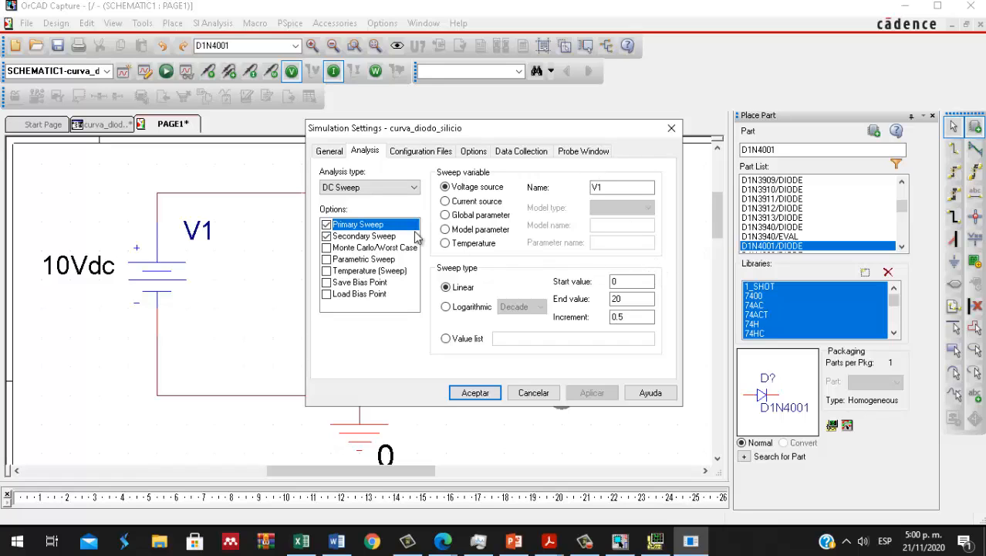
{"action": "left_click", "coordinate": [403, 236]}
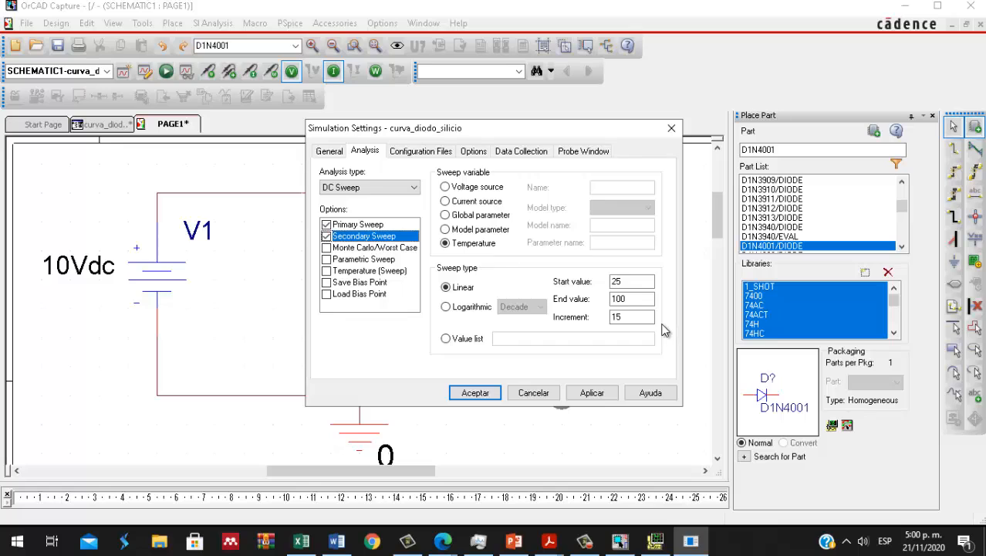
Step: Set the secondary temperature sweep to start at 0, end at 25 and increment by 5, and accept the settings
{"action": "left_click", "coordinate": [642, 301]}
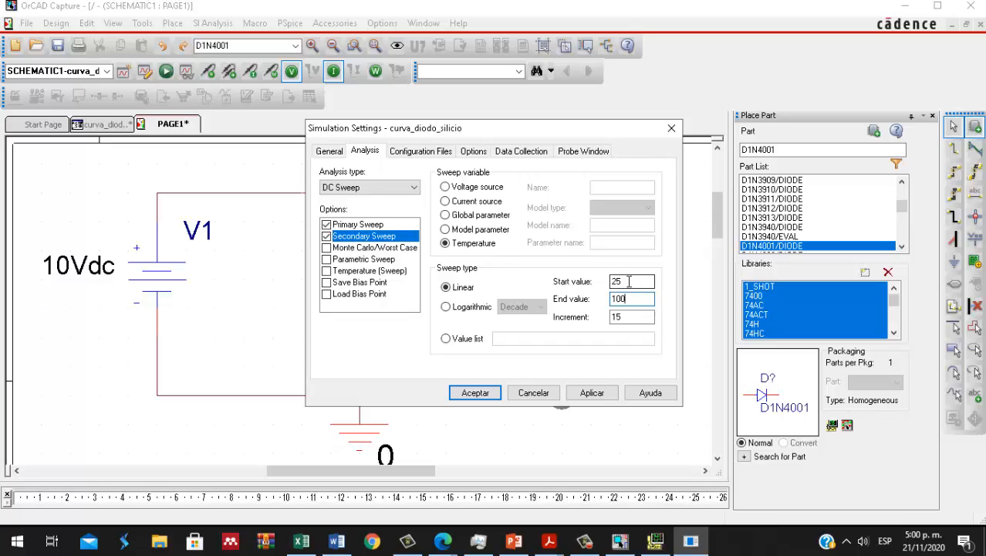
{"action": "double_click", "coordinate": [627, 282]}
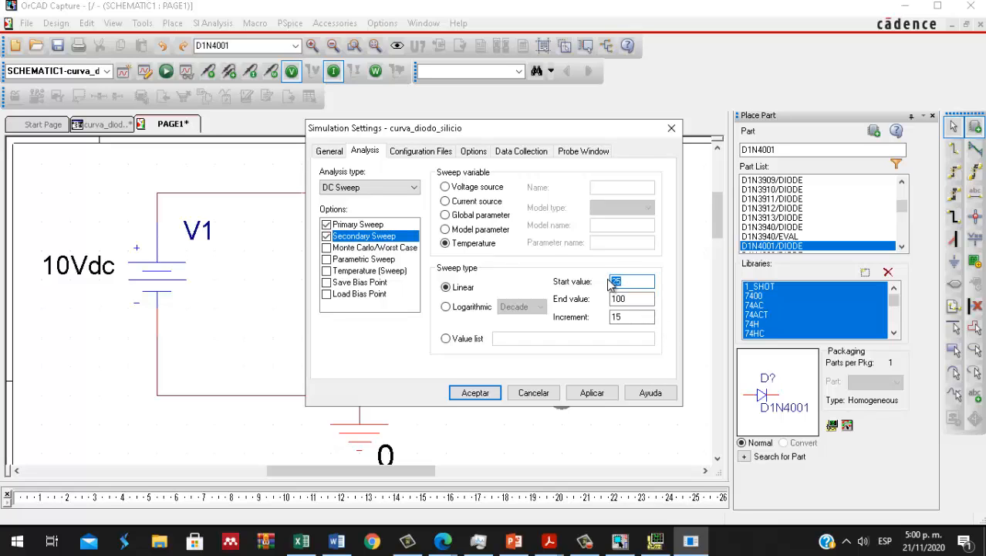
{"action": "key", "text": "BackSpace"}
{"action": "double_click", "coordinate": [618, 299]}
{"action": "key", "text": "BackSpace"}
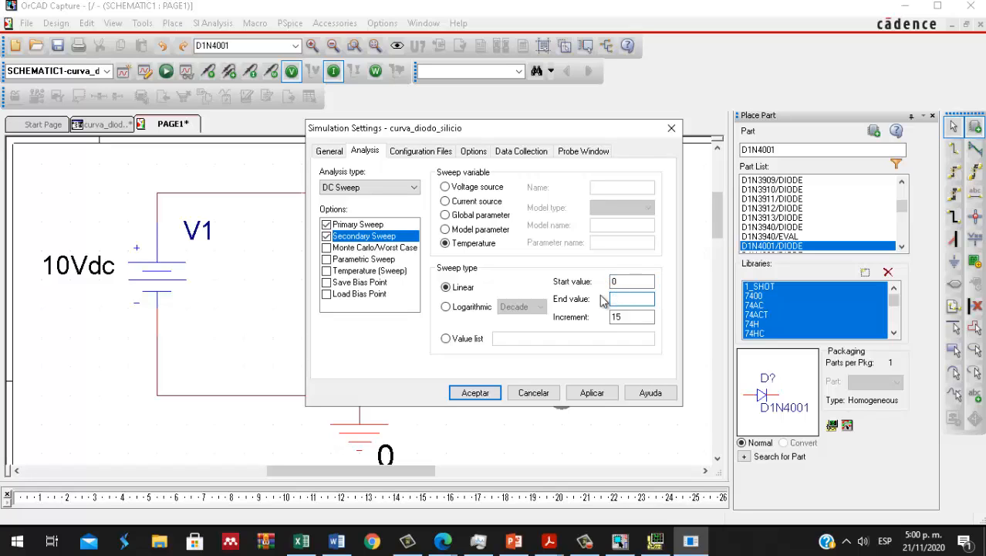
{"action": "type", "text": "25"}
{"action": "key", "text": "Tab"}
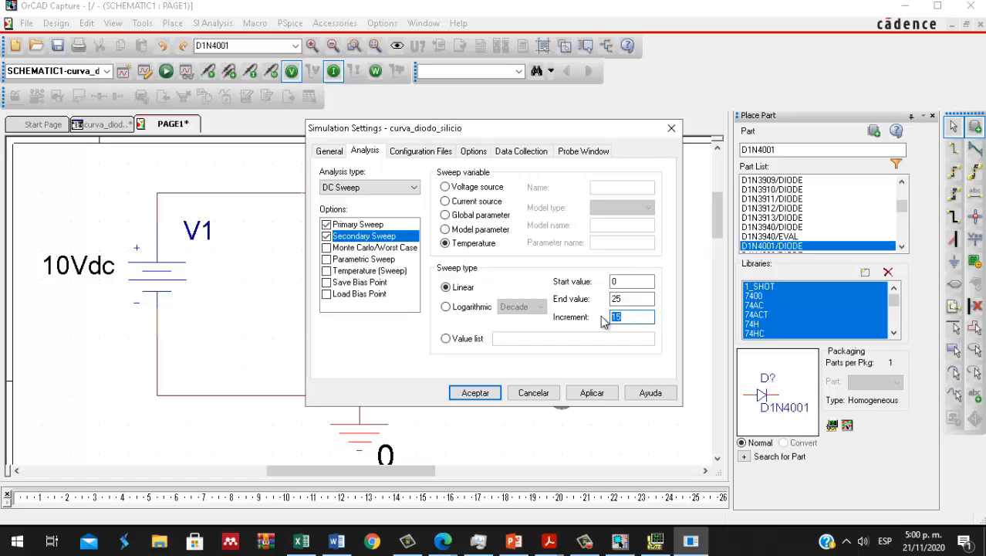
{"action": "key", "text": "BackSpace"}
{"action": "type", "text": "5"}
{"action": "left_click", "coordinate": [592, 393]}
{"action": "left_click", "coordinate": [475, 393]}
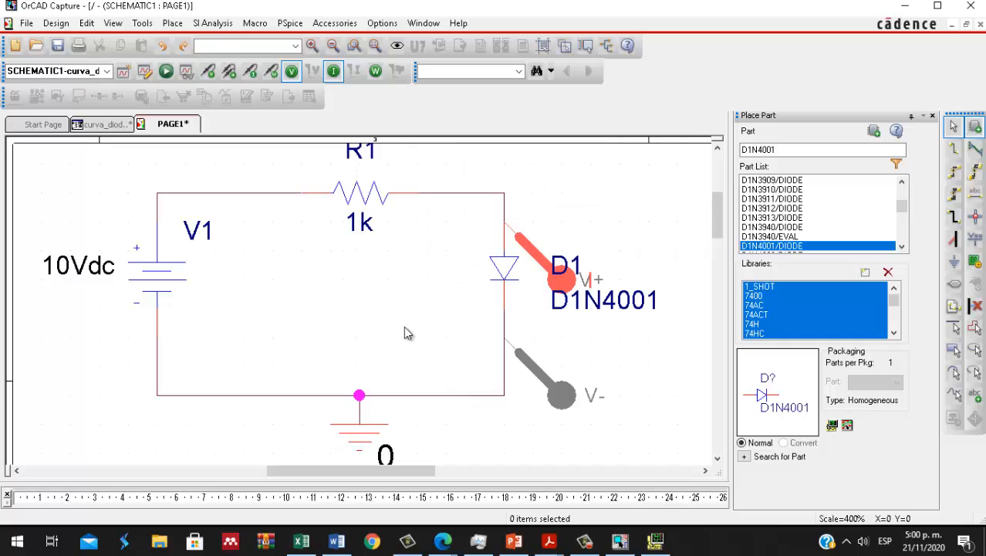
Step: Run the simulation and delete the V(D1:1,0) trace from the resulting plot
{"action": "left_click", "coordinate": [166, 71]}
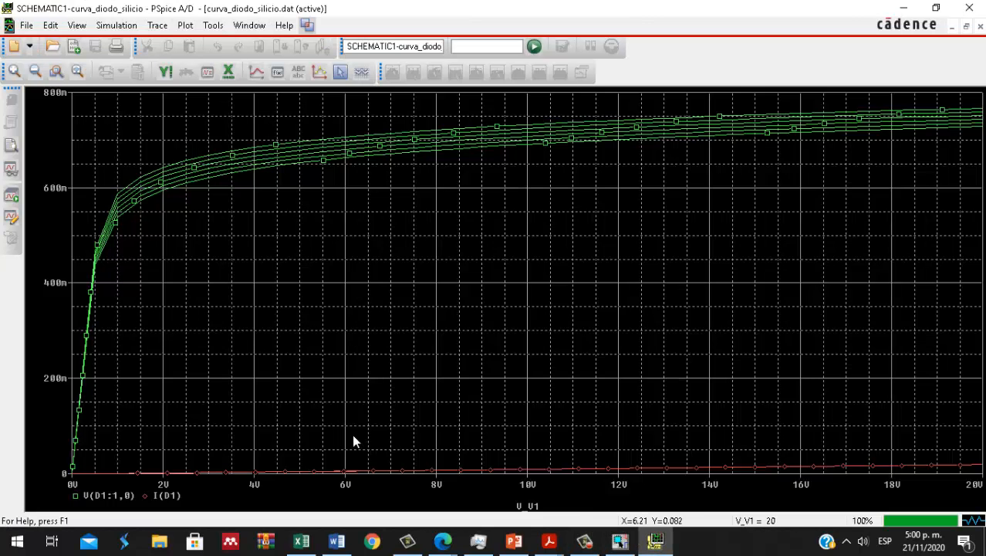
{"action": "left_click", "coordinate": [116, 495]}
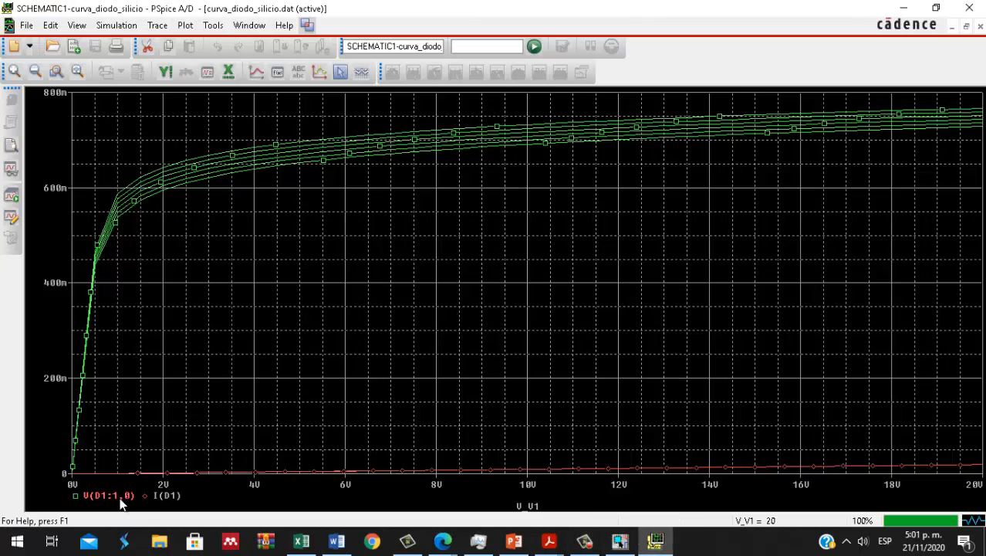
{"action": "key", "text": "Delete"}
Step: Set the plot's X-axis variable to V(D1:1)-V(D1:2)
{"action": "double_click", "coordinate": [528, 484]}
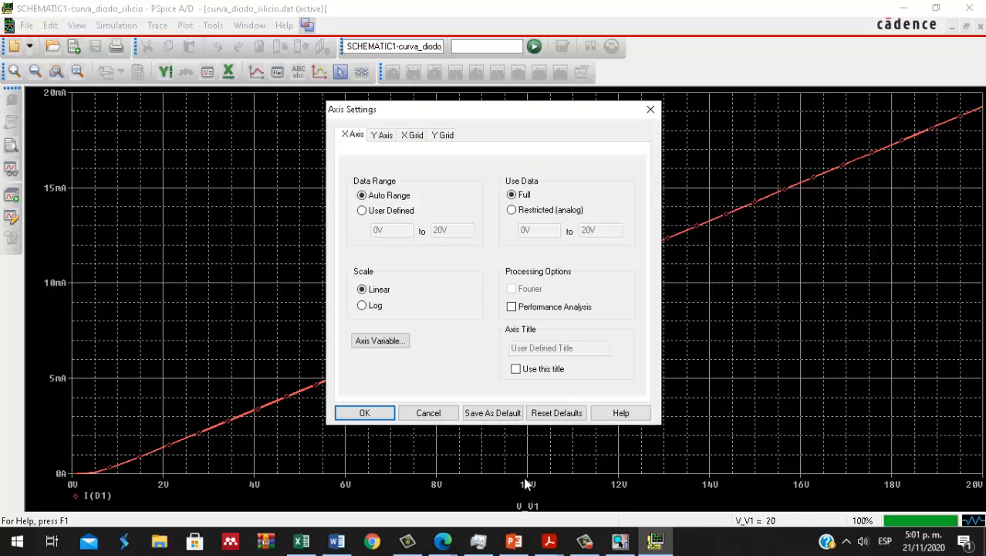
{"action": "left_click", "coordinate": [394, 340]}
{"action": "left_click", "coordinate": [293, 170]}
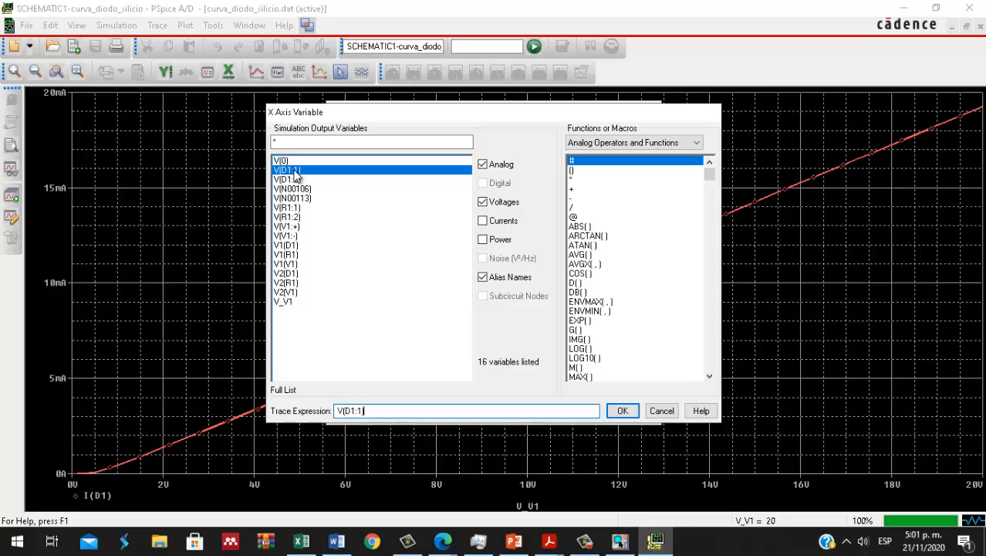
{"action": "type", "text": "-"}
{"action": "left_click", "coordinate": [287, 180]}
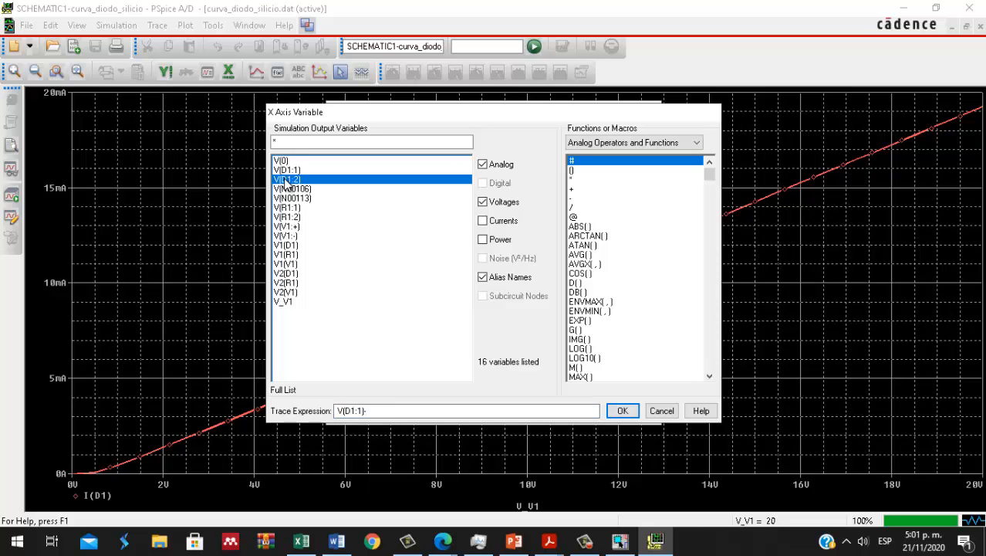
{"action": "left_click", "coordinate": [622, 411]}
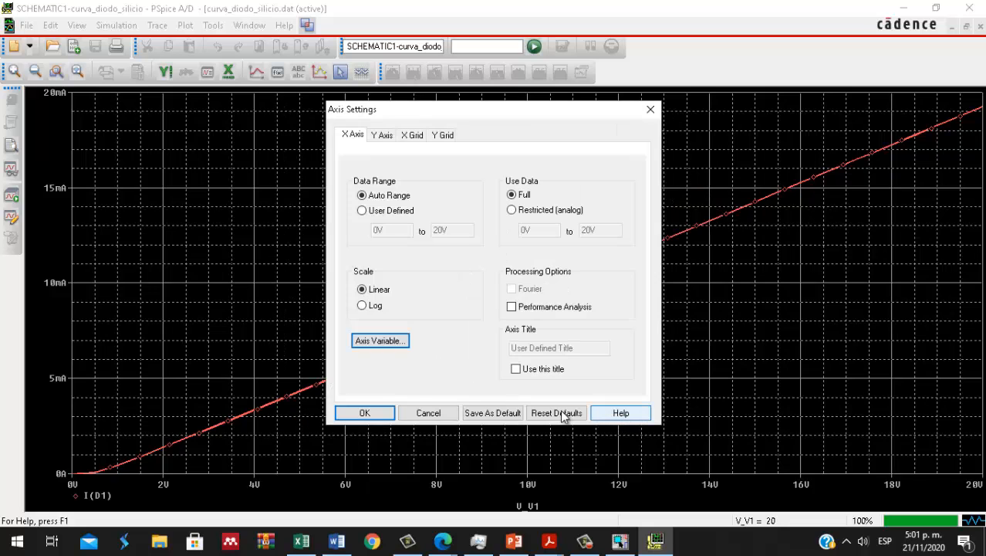
{"action": "left_click", "coordinate": [379, 410]}
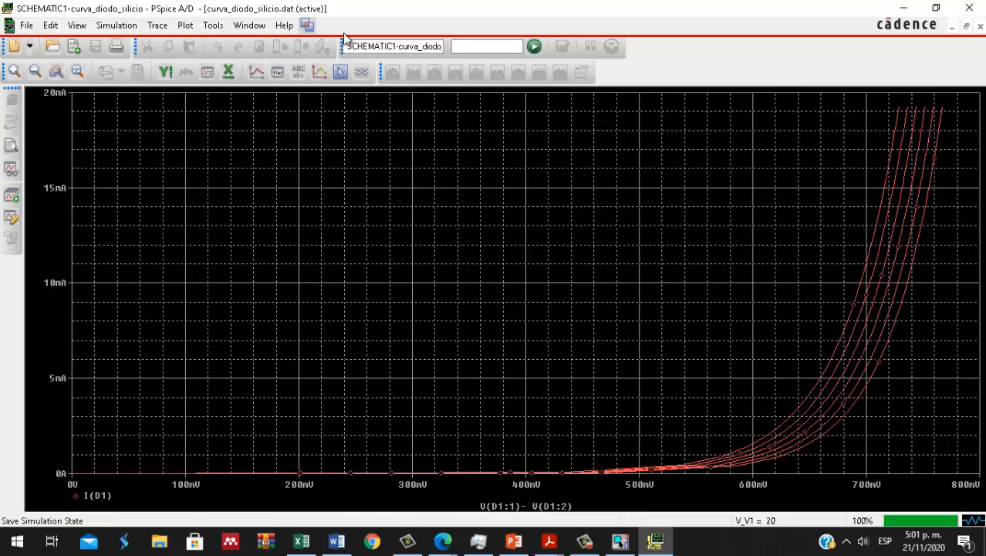
Step: Display the cursors and measure the leftmost temperature curves with cursor 1 at about 734 mV, 729 mV and 736 mV
{"action": "left_click", "coordinate": [341, 72]}
{"action": "left_click_drag", "start_coordinate": [826, 246], "coordinate": [898, 110]}
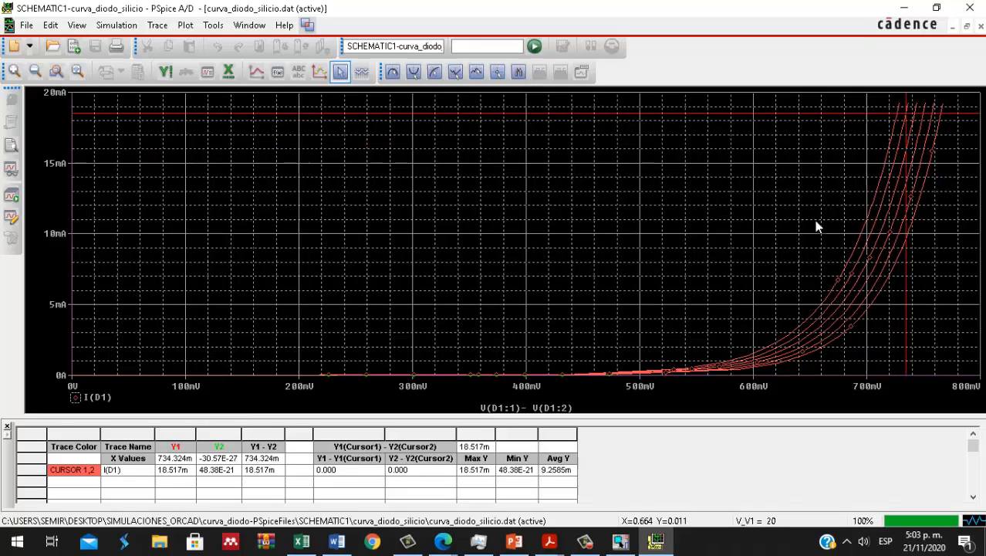
{"action": "left_click_drag", "start_coordinate": [818, 226], "coordinate": [901, 110]}
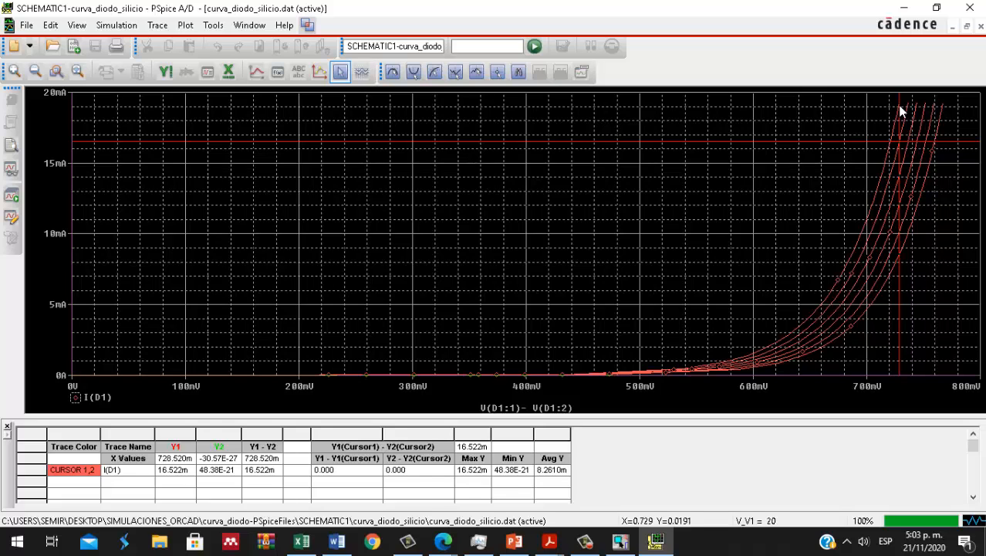
{"action": "mouse_move", "coordinate": [900, 111]}
{"action": "left_mouse_down"}
{"action": "mouse_move", "coordinate": [880, 168]}
{"action": "mouse_move", "coordinate": [889, 172]}
{"action": "mouse_move", "coordinate": [909, 119]}
{"action": "left_mouse_up"}
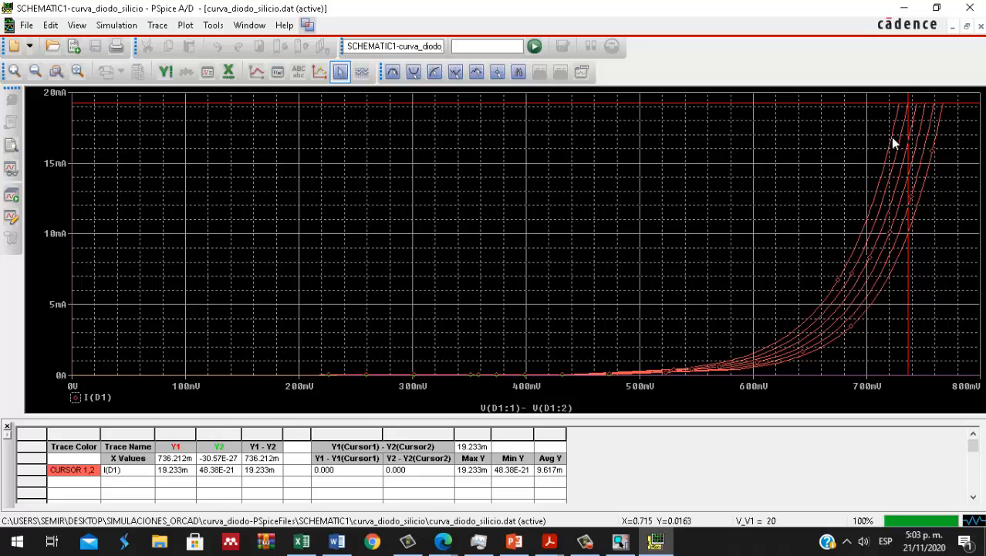
Step: Measure the third to sixth curves from the left with cursor 1 at about 744, 752, 759 and 767 mV, and return to OrCAD Capture
{"action": "mouse_move", "coordinate": [903, 114]}
{"action": "left_mouse_down"}
{"action": "mouse_move", "coordinate": [913, 125]}
{"action": "mouse_move", "coordinate": [918, 109]}
{"action": "left_mouse_up"}
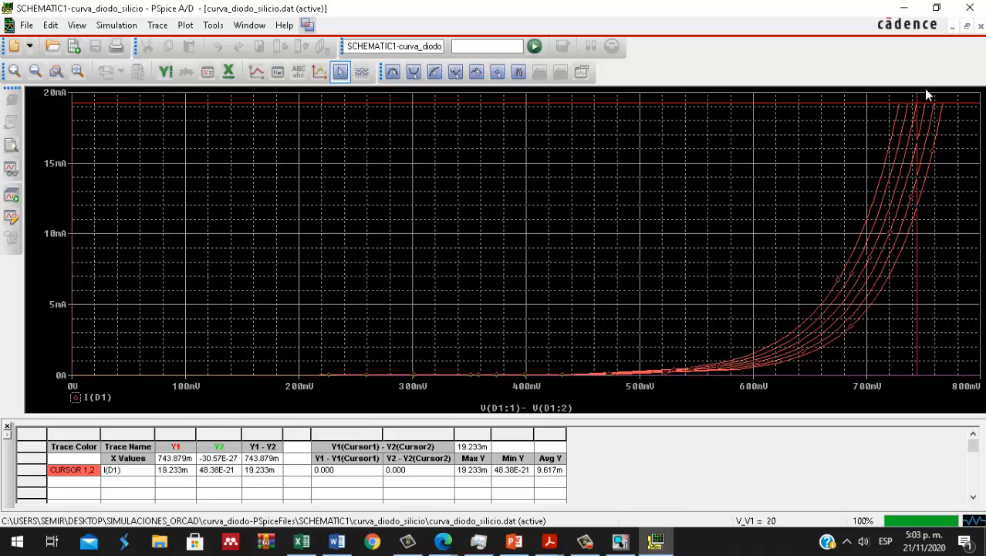
{"action": "mouse_move", "coordinate": [913, 111]}
{"action": "left_mouse_down"}
{"action": "mouse_move", "coordinate": [915, 152]}
{"action": "mouse_move", "coordinate": [925, 110]}
{"action": "left_mouse_up"}
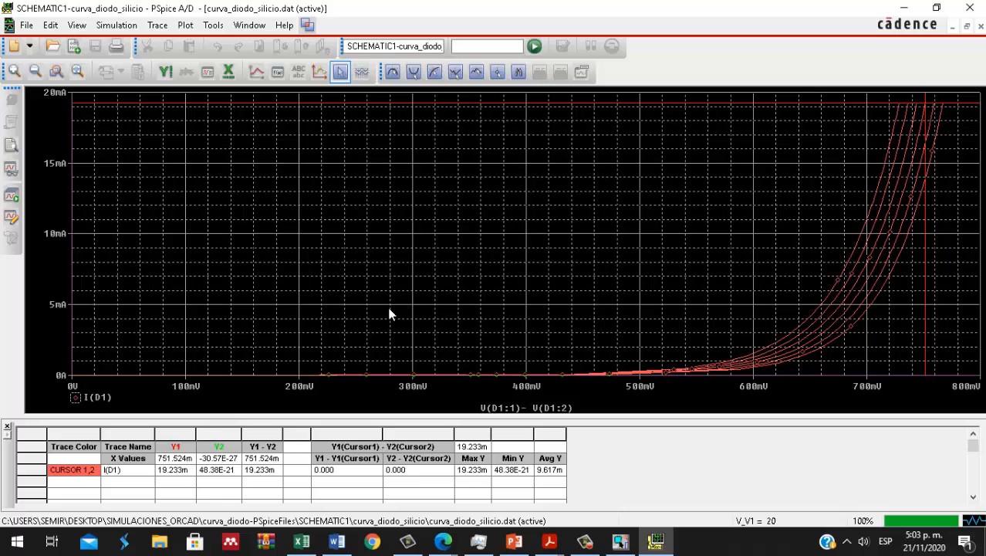
{"action": "mouse_move", "coordinate": [934, 113]}
{"action": "left_mouse_down"}
{"action": "mouse_move", "coordinate": [923, 114]}
{"action": "mouse_move", "coordinate": [935, 103]}
{"action": "left_mouse_up"}
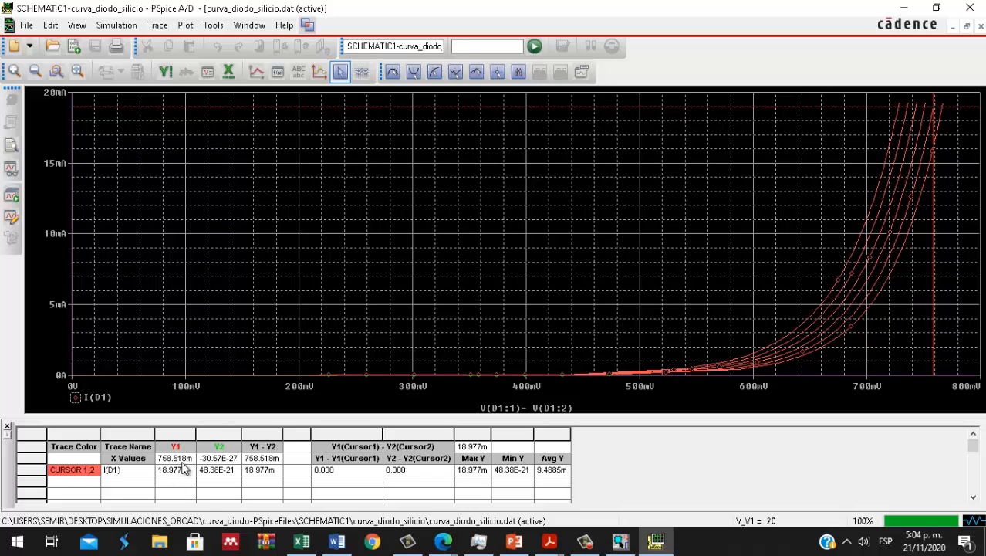
{"action": "mouse_move", "coordinate": [930, 110]}
{"action": "left_mouse_down"}
{"action": "mouse_move", "coordinate": [932, 145]}
{"action": "mouse_move", "coordinate": [944, 117]}
{"action": "left_mouse_up"}
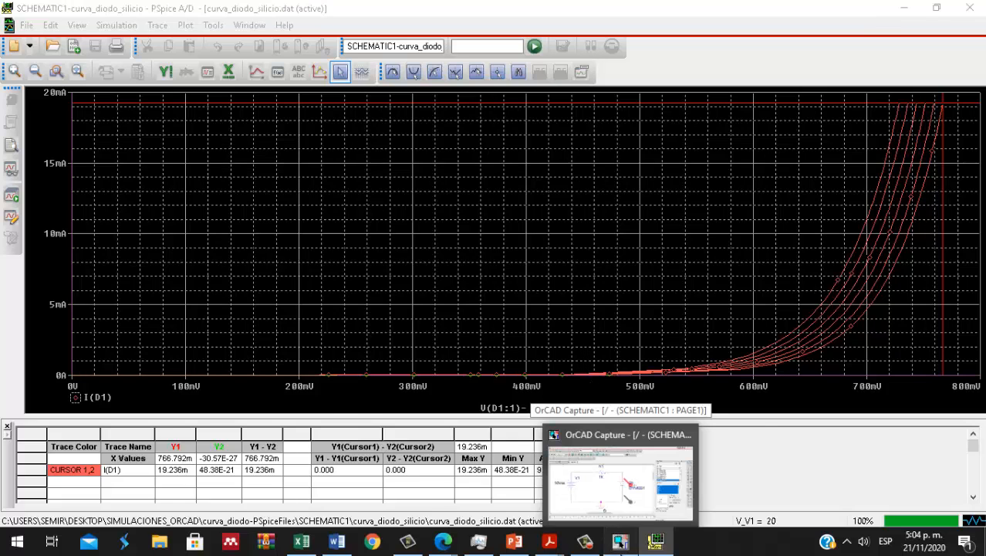
{"action": "left_click", "coordinate": [621, 541]}
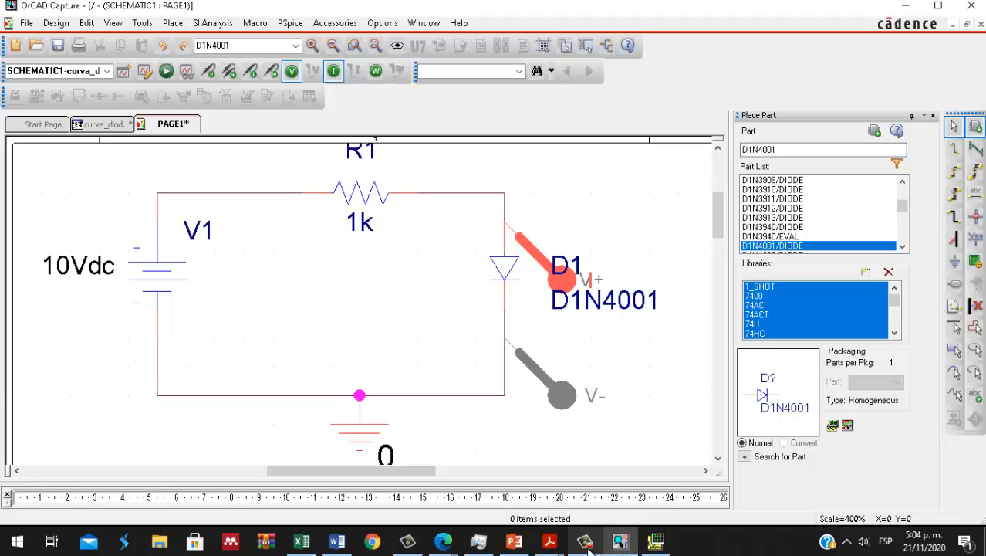